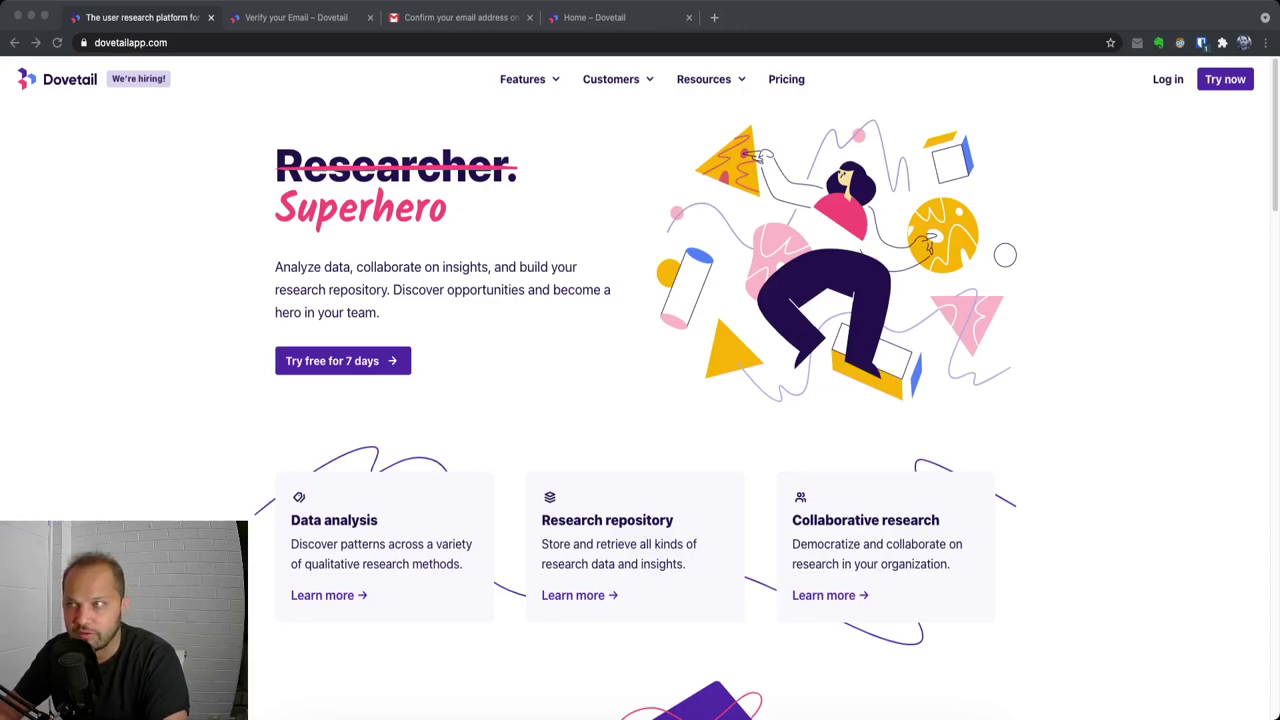
- Close the Gmail tab and look over the Dovetail workspace home page
{"action": "scroll", "coordinate": [483, 408], "scroll_direction": "down", "scroll_amount": 10}
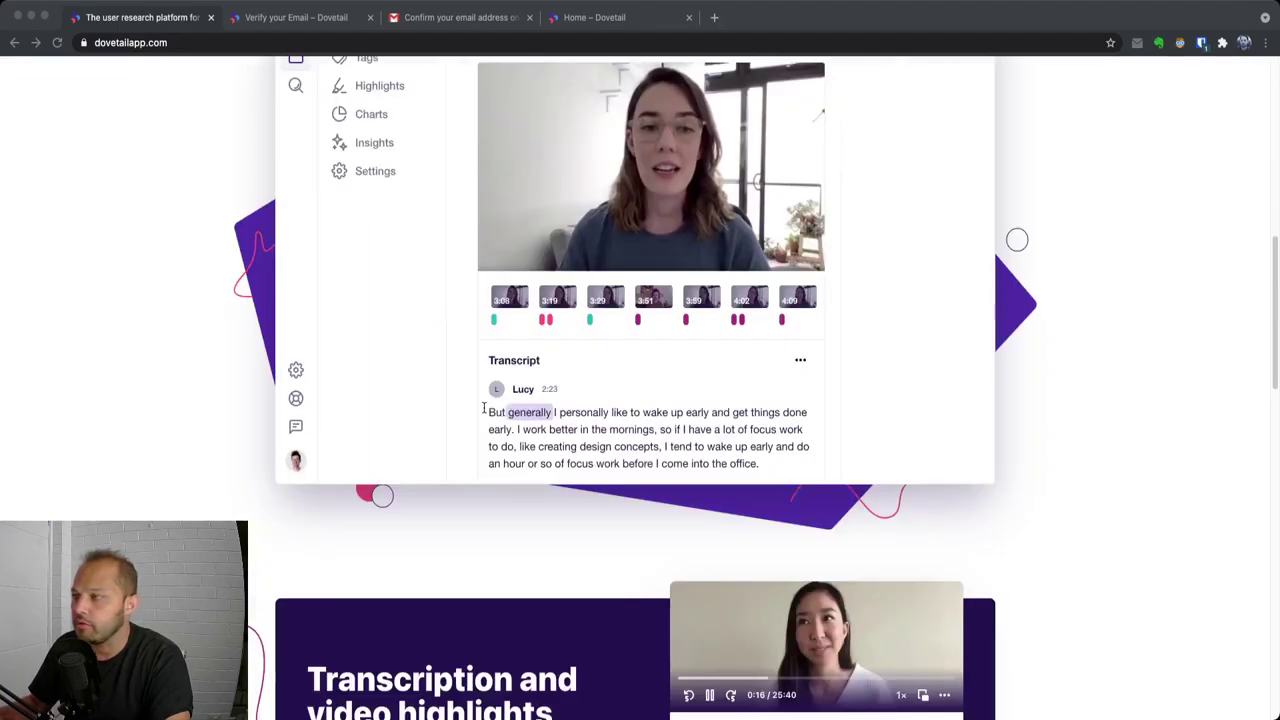
{"action": "scroll", "coordinate": [483, 408], "scroll_direction": "up", "scroll_amount": 10}
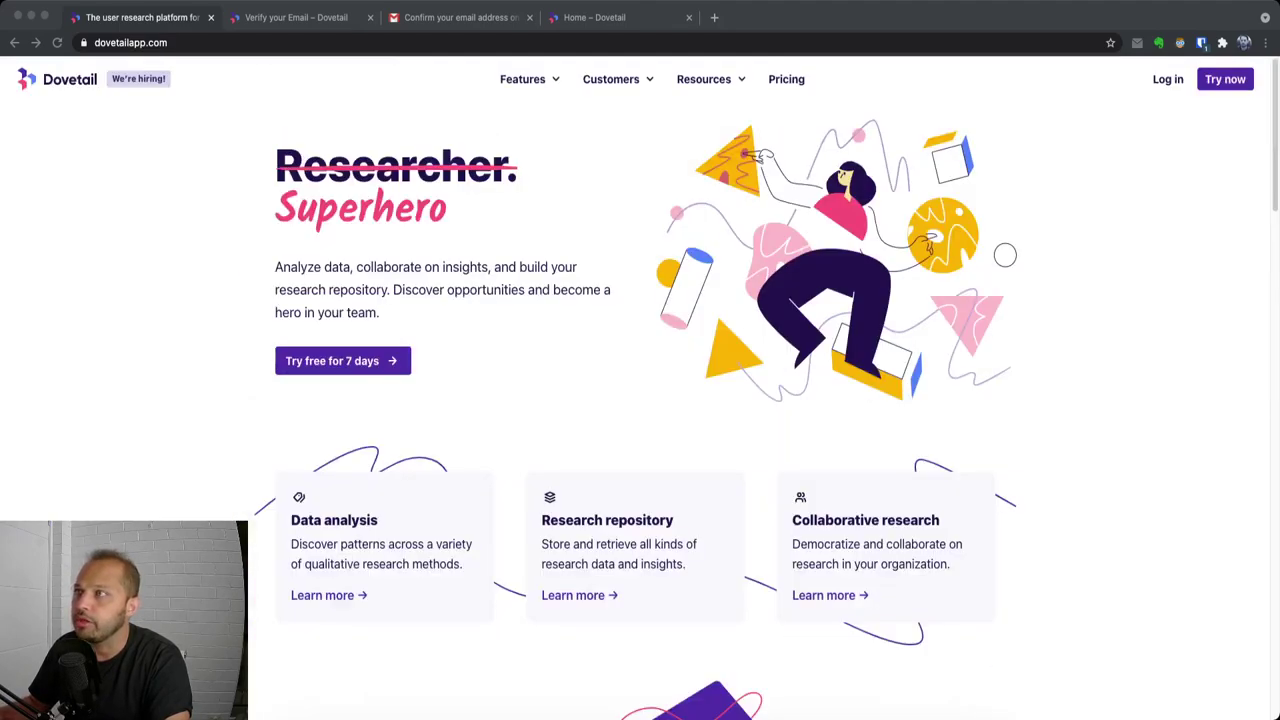
{"action": "left_click", "coordinate": [455, 17]}
{"action": "left_click", "coordinate": [530, 17]}
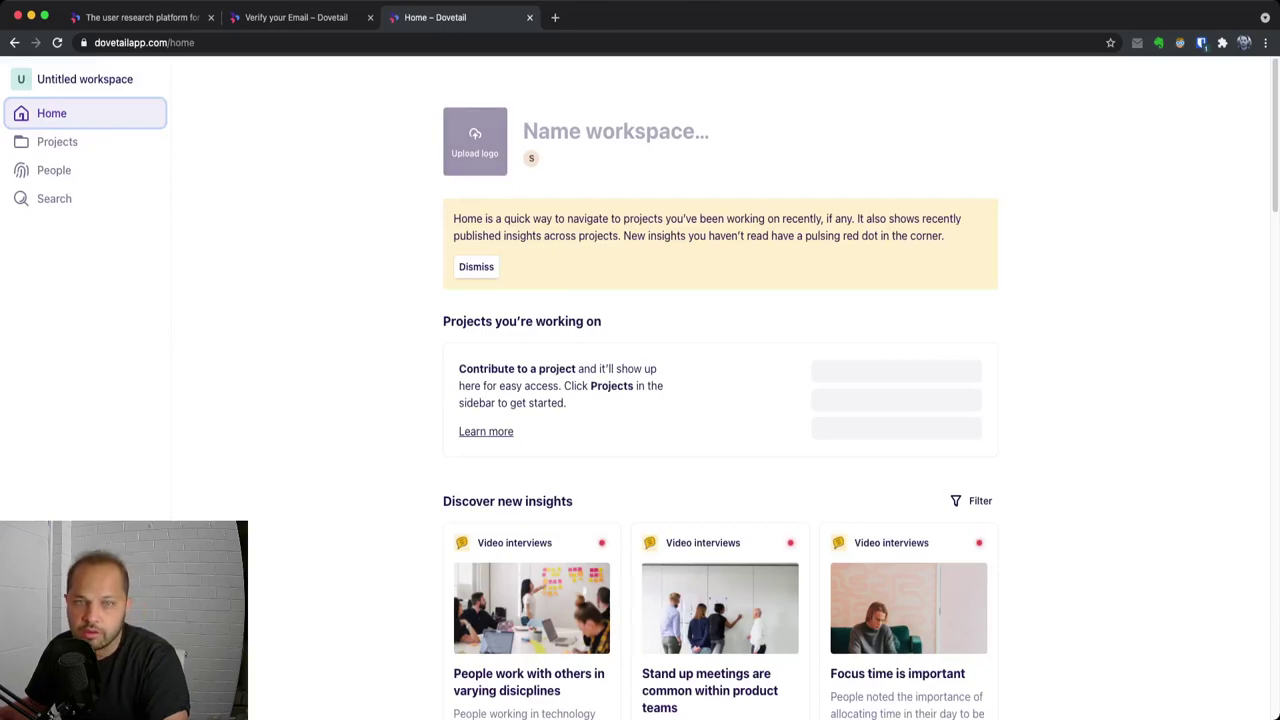
{"action": "scroll", "coordinate": [720, 400], "scroll_direction": "down", "scroll_amount": 2}
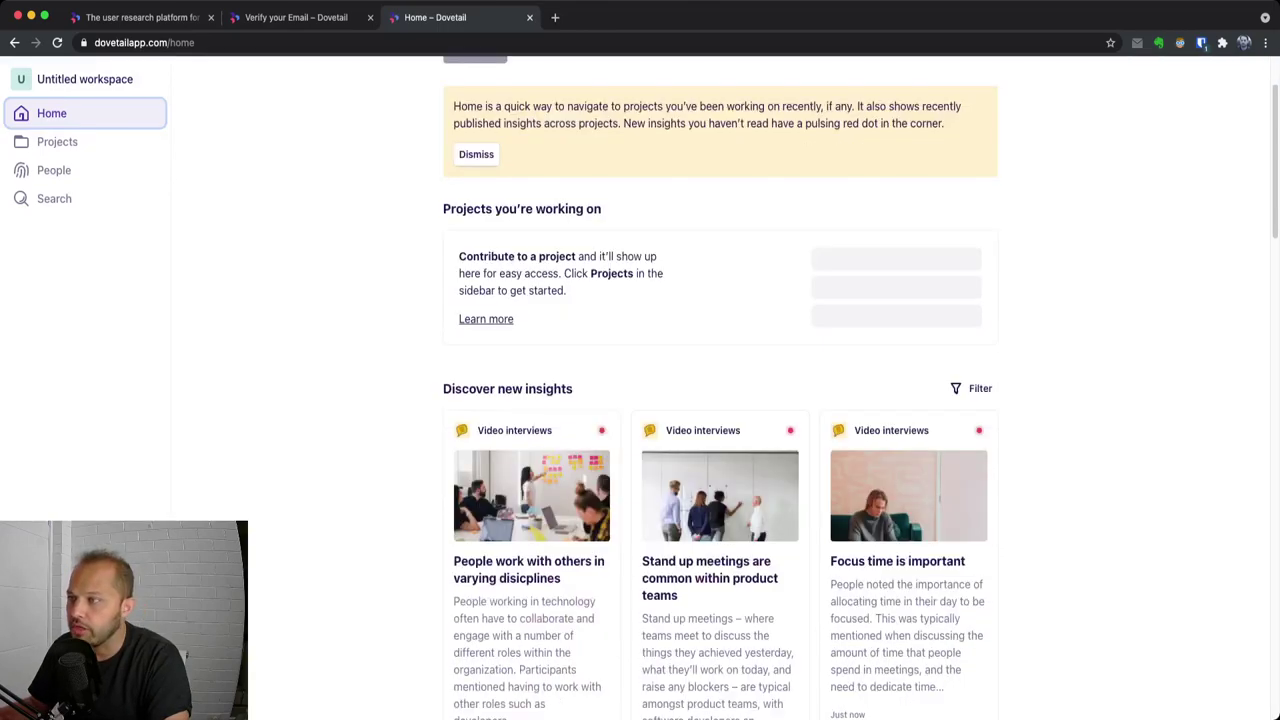
{"action": "scroll", "coordinate": [720, 400], "scroll_direction": "up", "scroll_amount": 2}
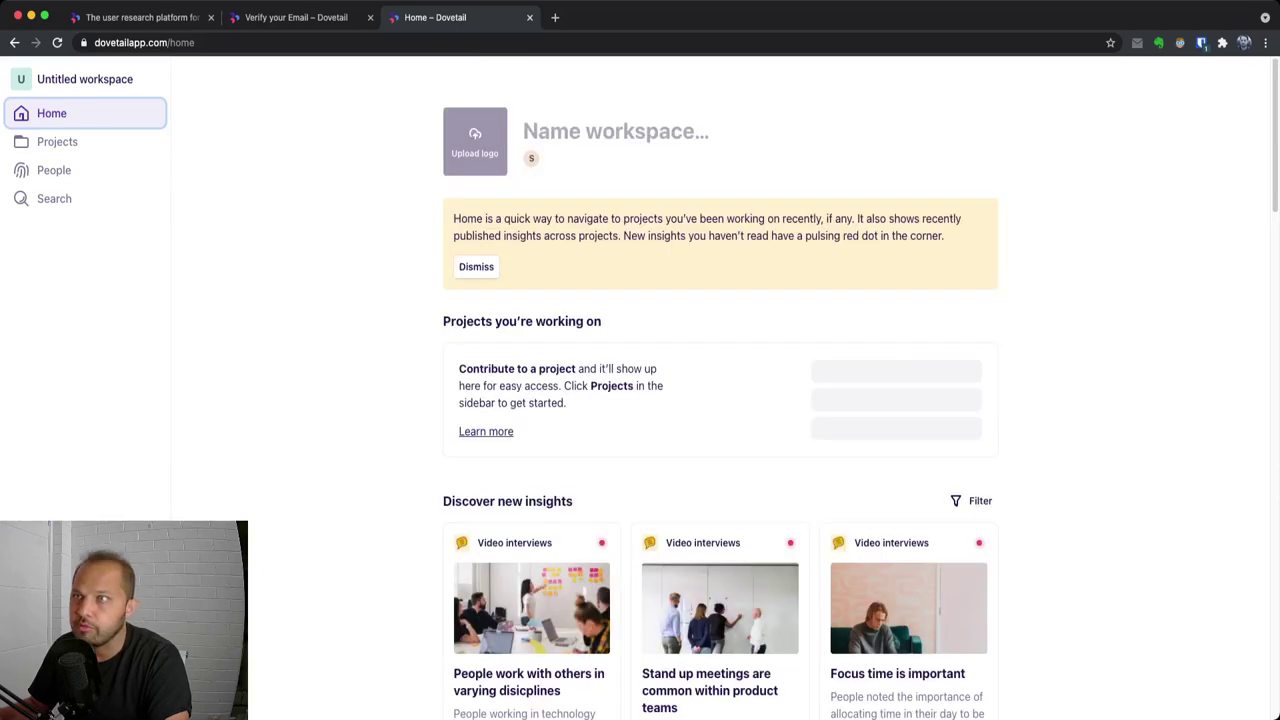
- Open the Airline seat reviews project, read through its readme and view its data board
{"action": "left_click", "coordinate": [57, 141]}
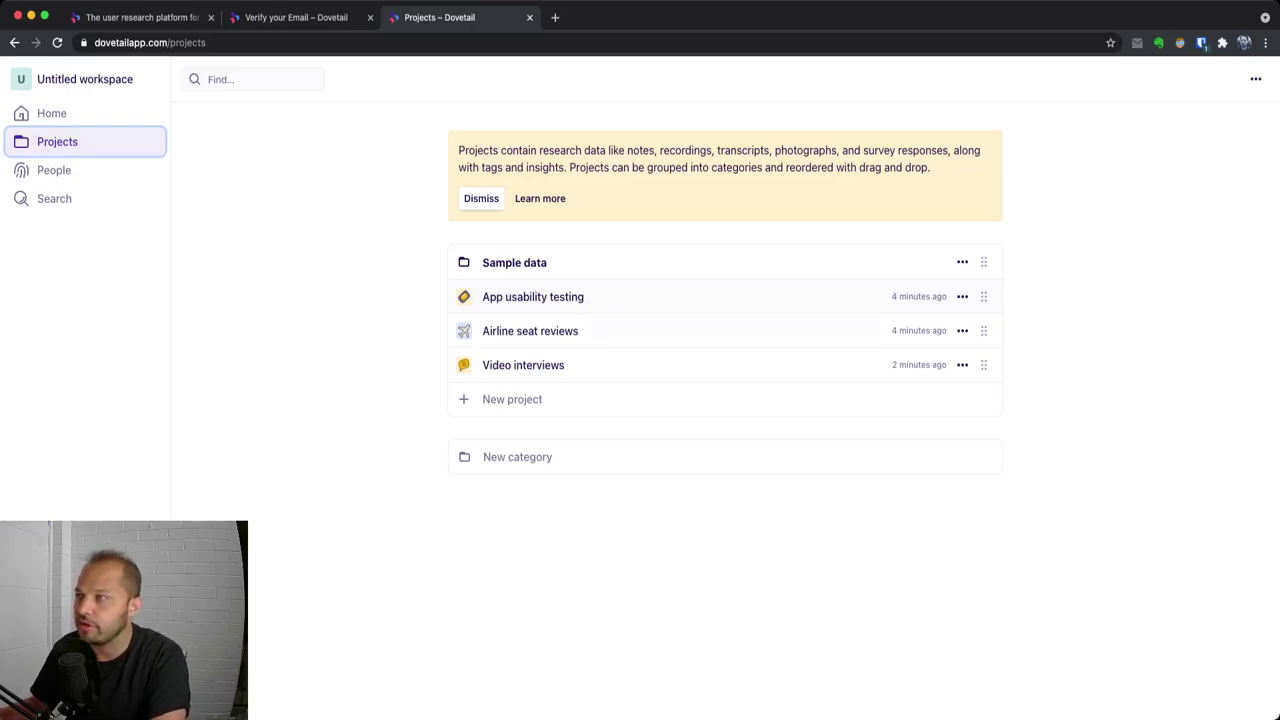
{"action": "left_click", "coordinate": [530, 331]}
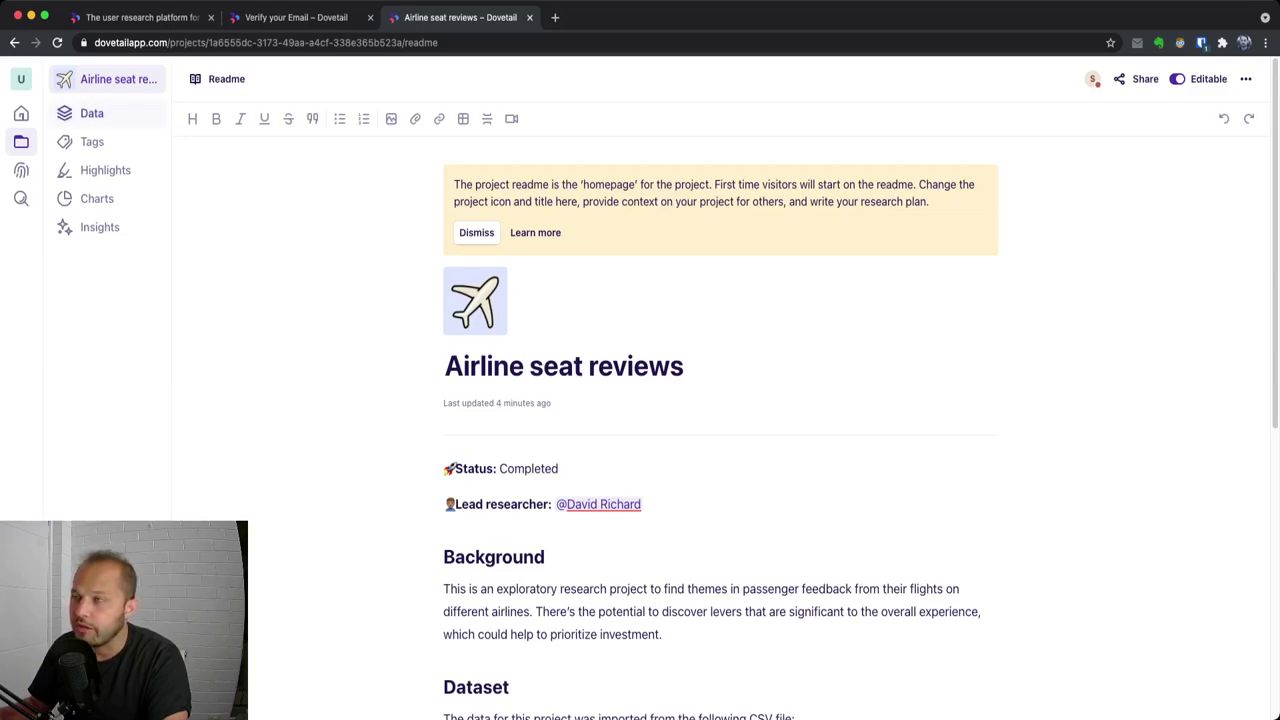
{"action": "scroll", "coordinate": [720, 420], "scroll_direction": "down", "scroll_amount": 5}
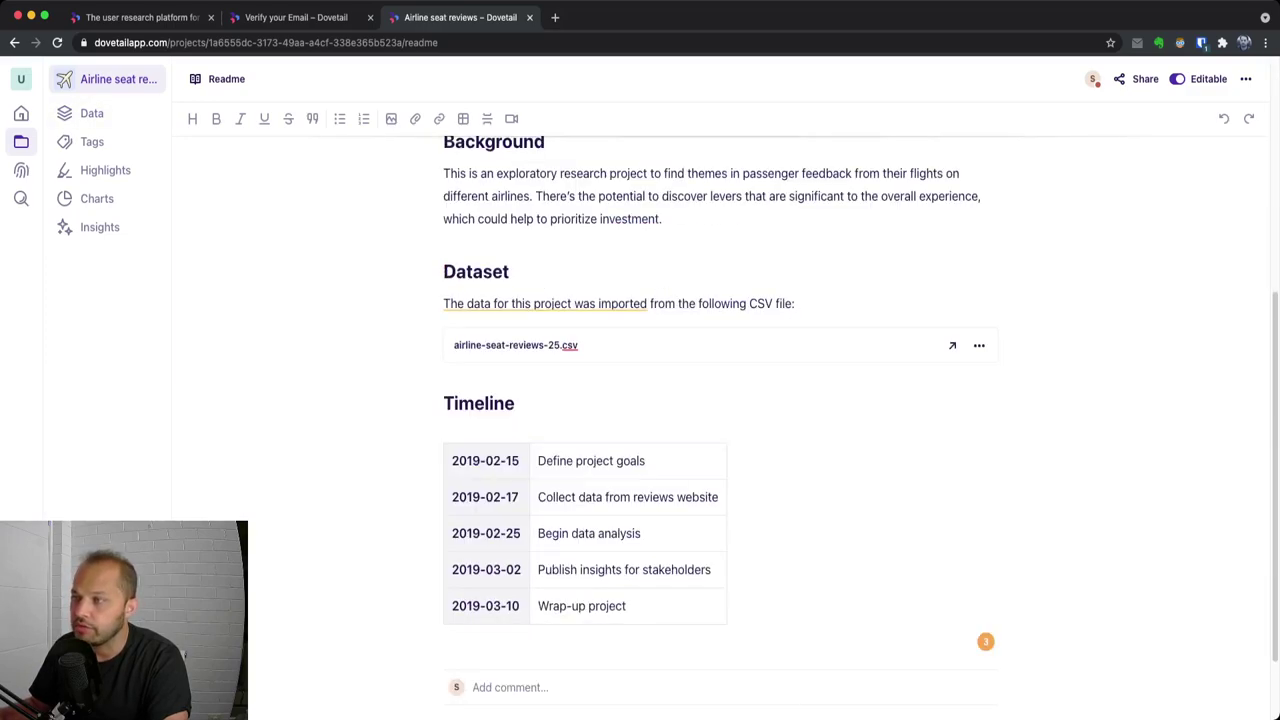
{"action": "scroll", "coordinate": [720, 420], "scroll_direction": "down", "scroll_amount": 1}
{"action": "scroll", "coordinate": [720, 420], "scroll_direction": "up", "scroll_amount": 6}
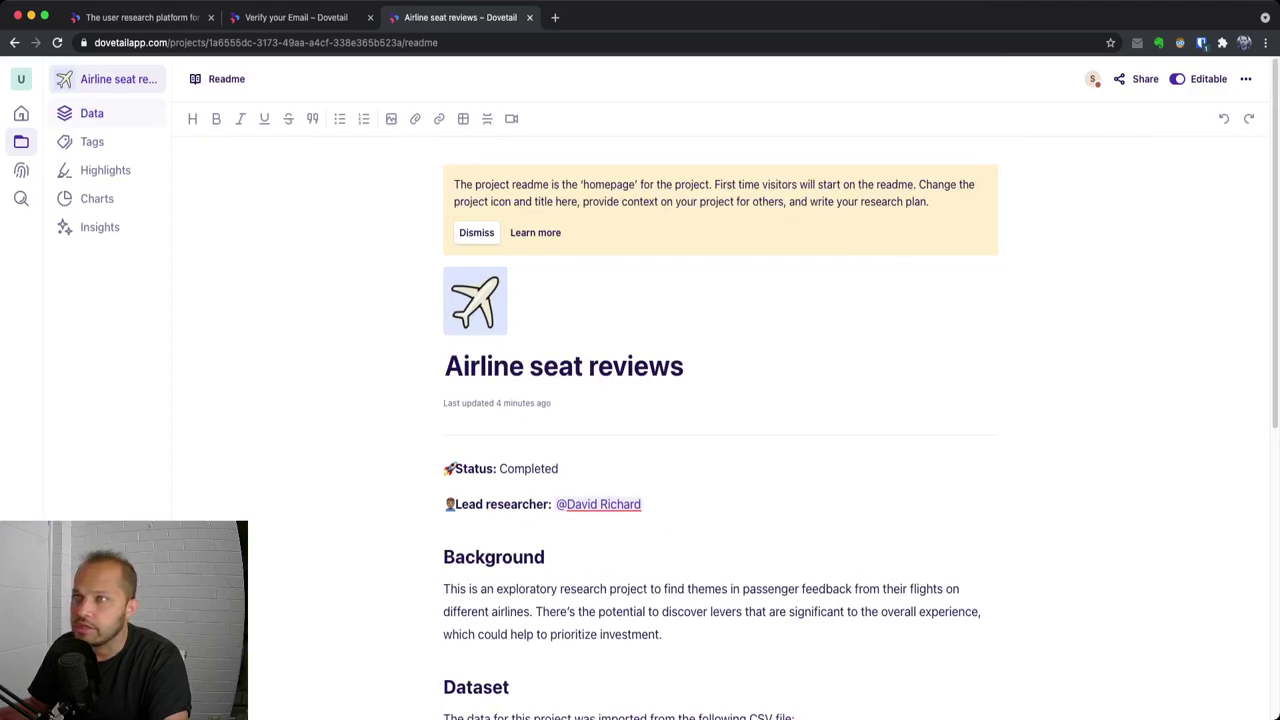
{"action": "left_click", "coordinate": [92, 113]}
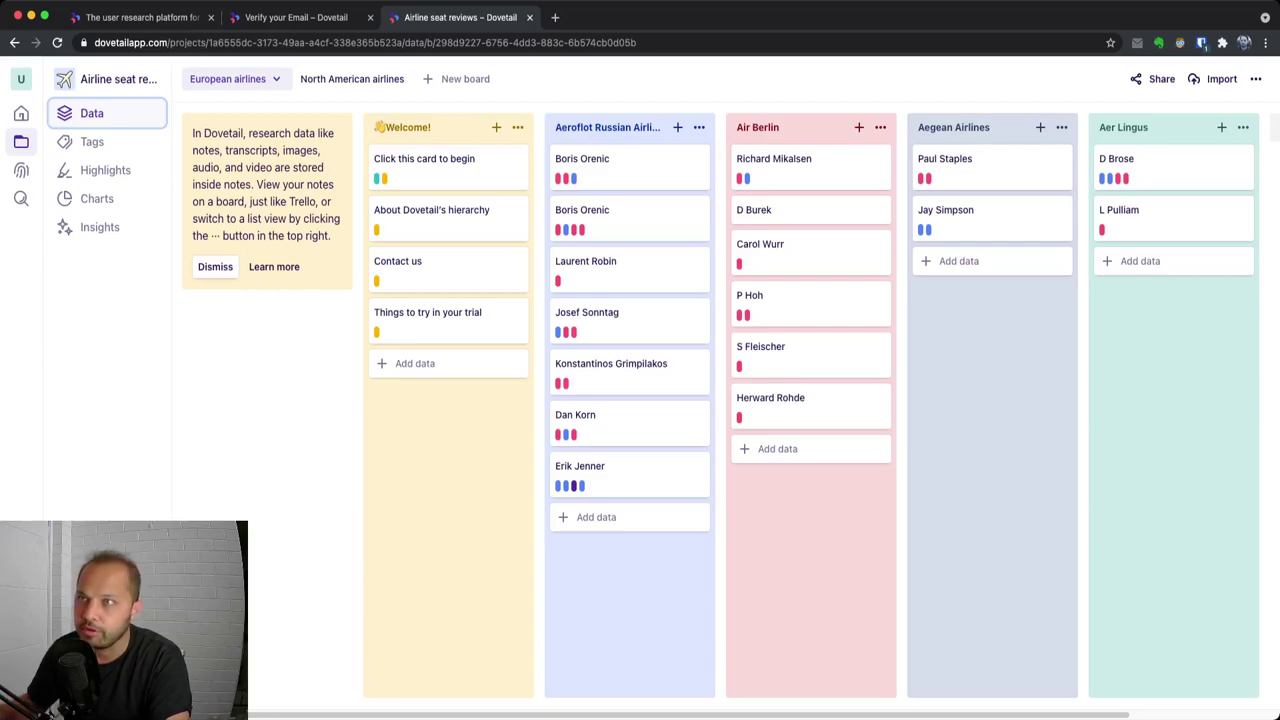
- View the data board of the App usability testing project and return to the Airline seat reviews board
{"action": "left_click", "coordinate": [21, 141]}
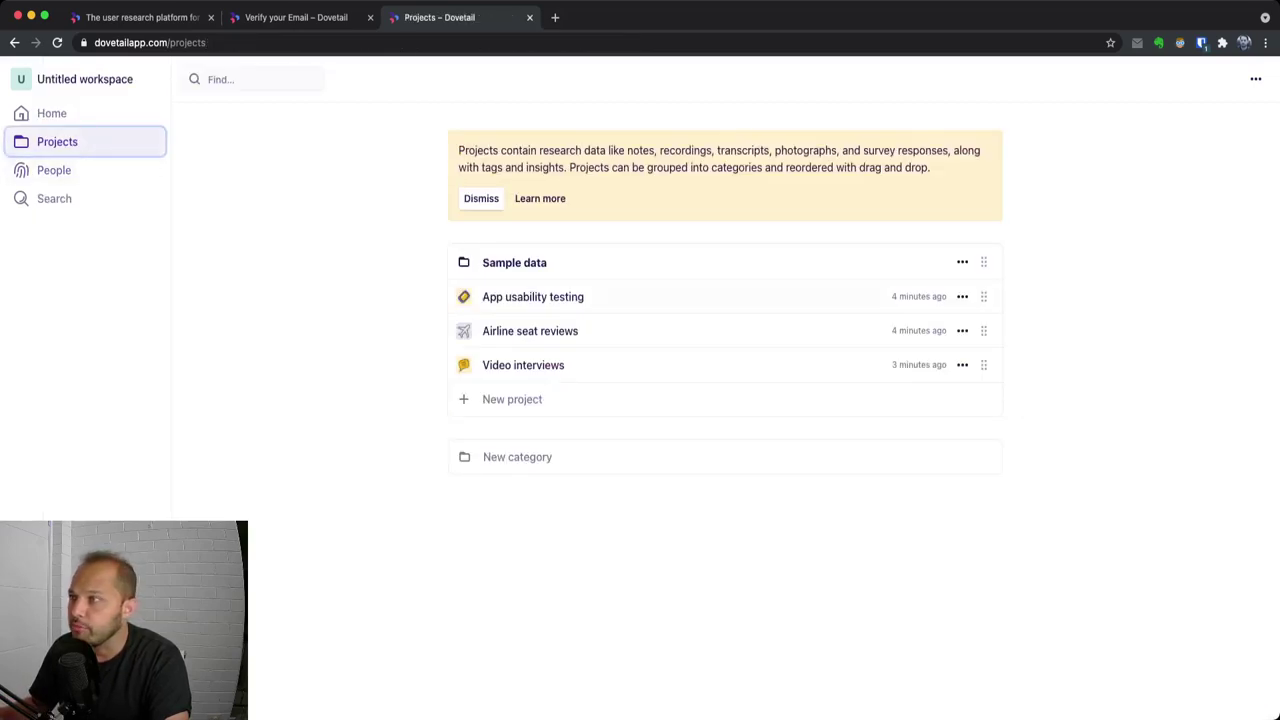
{"action": "left_click", "coordinate": [533, 296]}
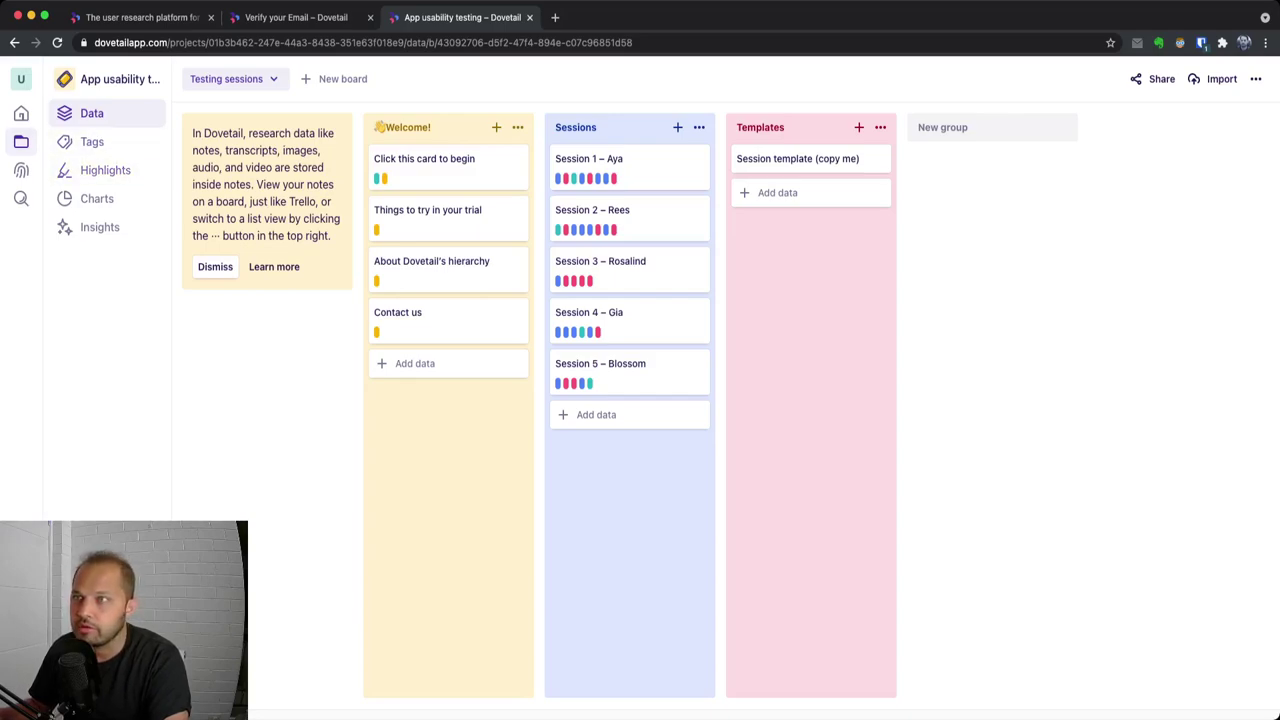
{"action": "left_click", "coordinate": [21, 113]}
{"action": "left_click", "coordinate": [57, 141]}
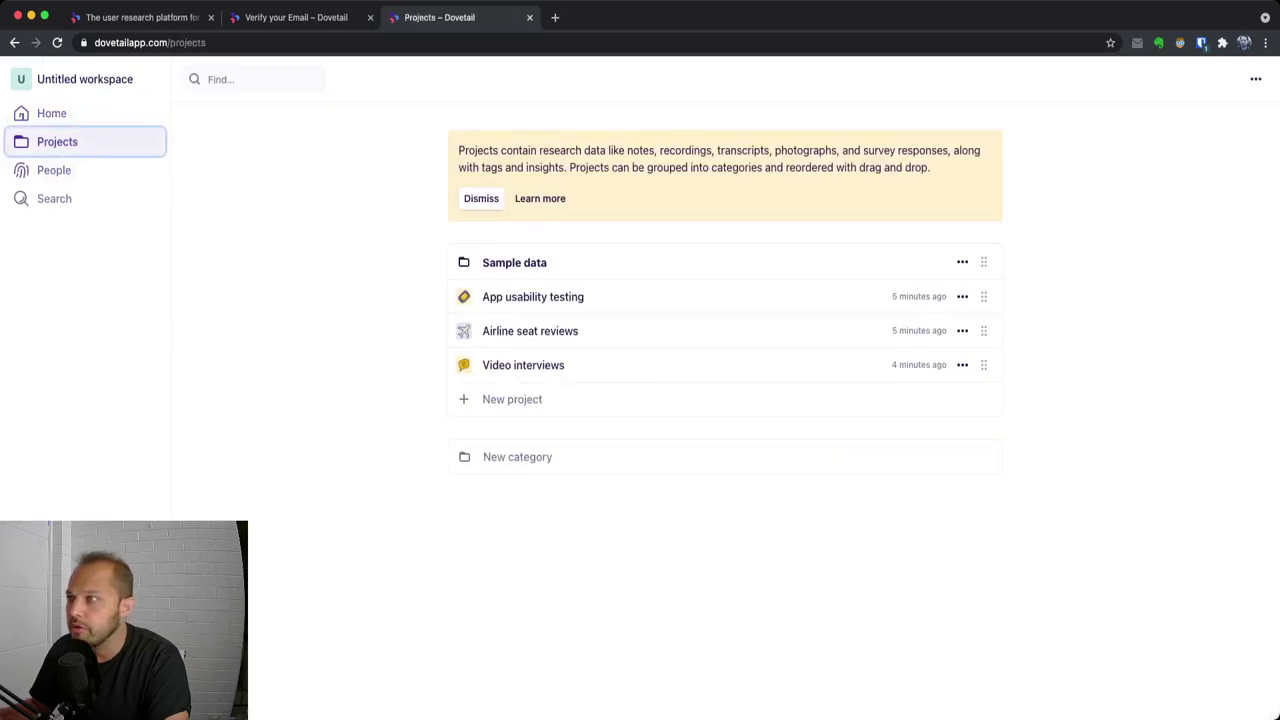
{"action": "left_click", "coordinate": [530, 330]}
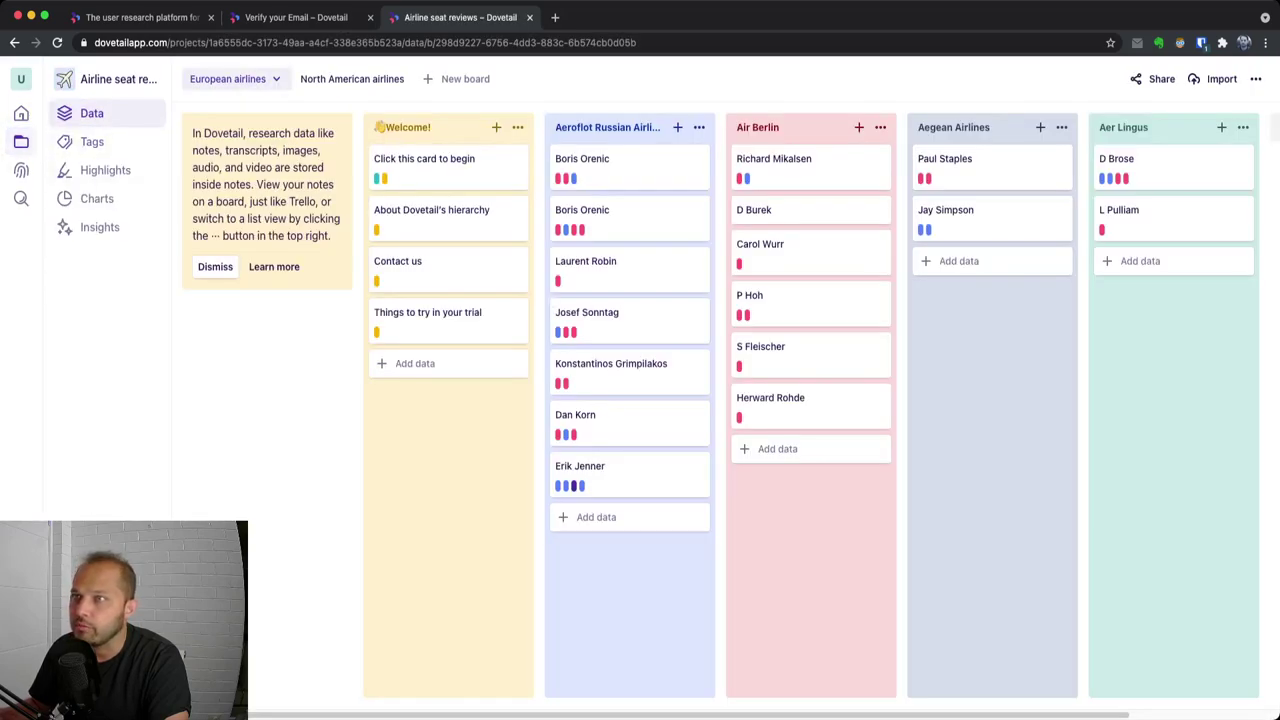
- Open the Video interviews project's data board and dismiss the introductory hint about research data
{"action": "left_click", "coordinate": [21, 79]}
{"action": "left_click", "coordinate": [523, 365]}
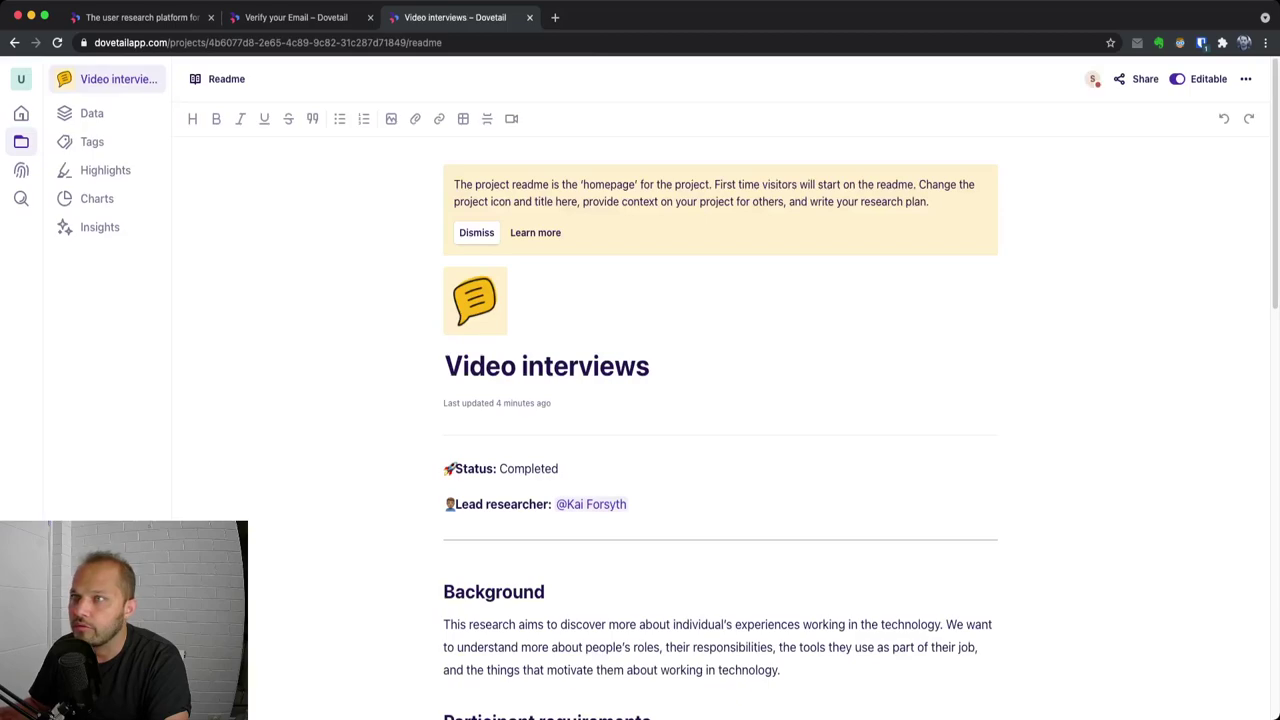
{"action": "left_click", "coordinate": [91, 113]}
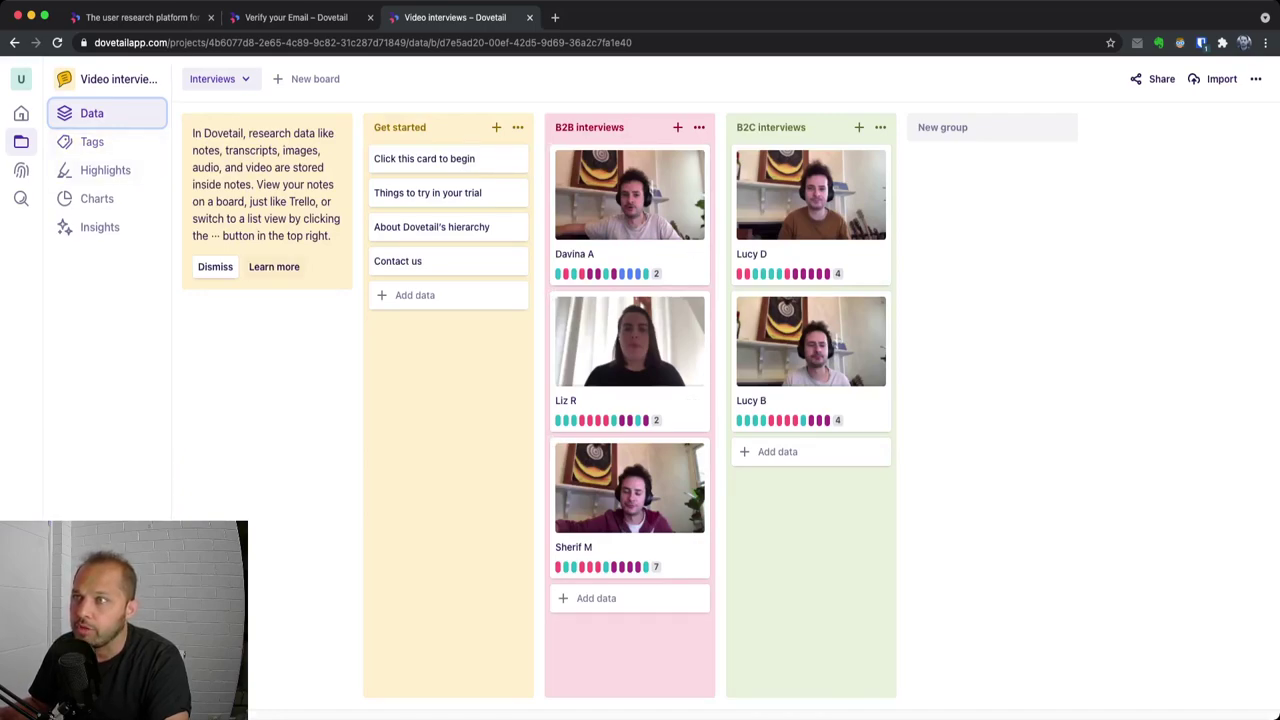
{"action": "left_click", "coordinate": [215, 266]}
{"action": "mouse_move", "coordinate": [203, 295]}
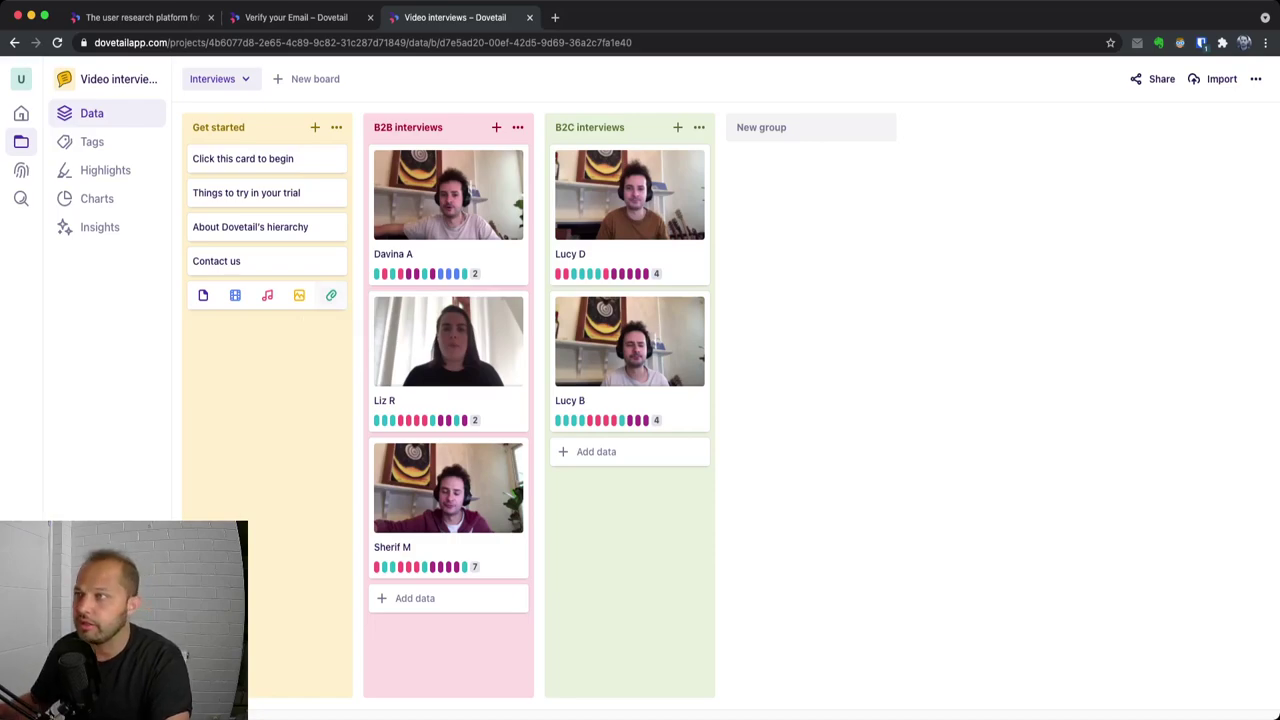
- Open the first note in the B2B interviews group and examine its video, transcript and speaker options
{"action": "left_click", "coordinate": [510, 254]}
{"action": "left_click", "coordinate": [510, 254]}
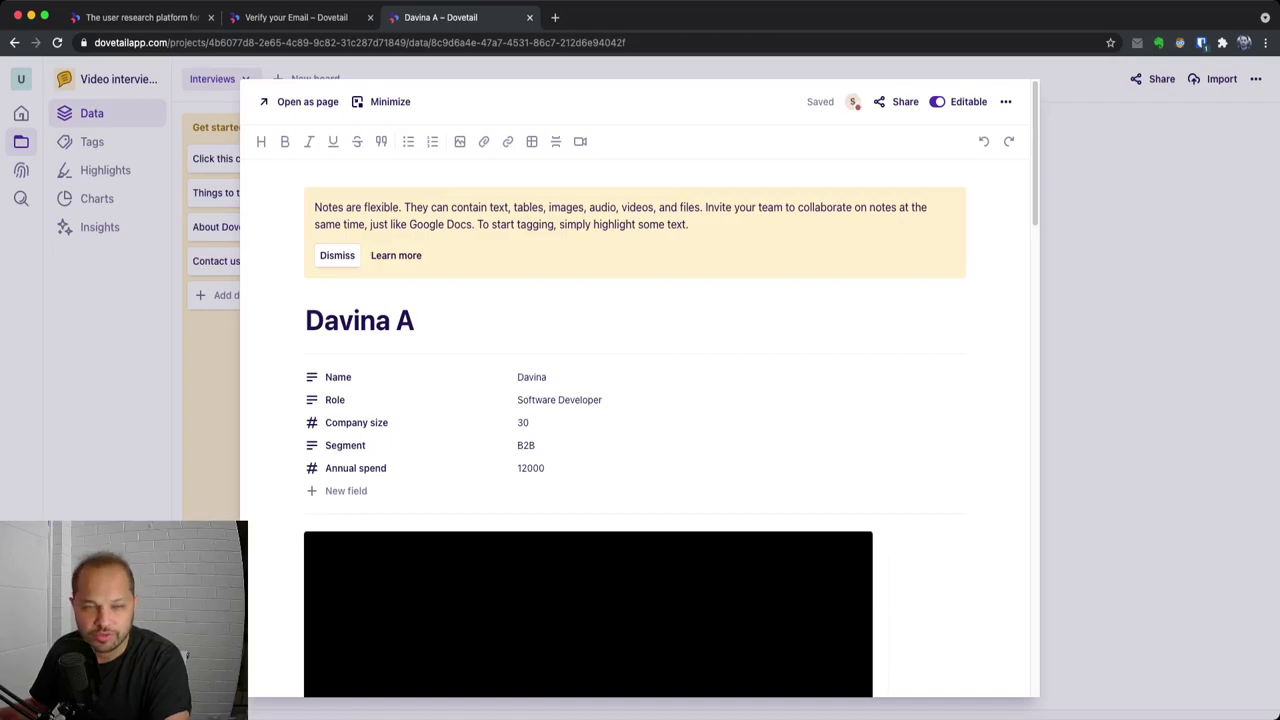
{"action": "scroll", "coordinate": [635, 430], "scroll_direction": "down", "scroll_amount": 3}
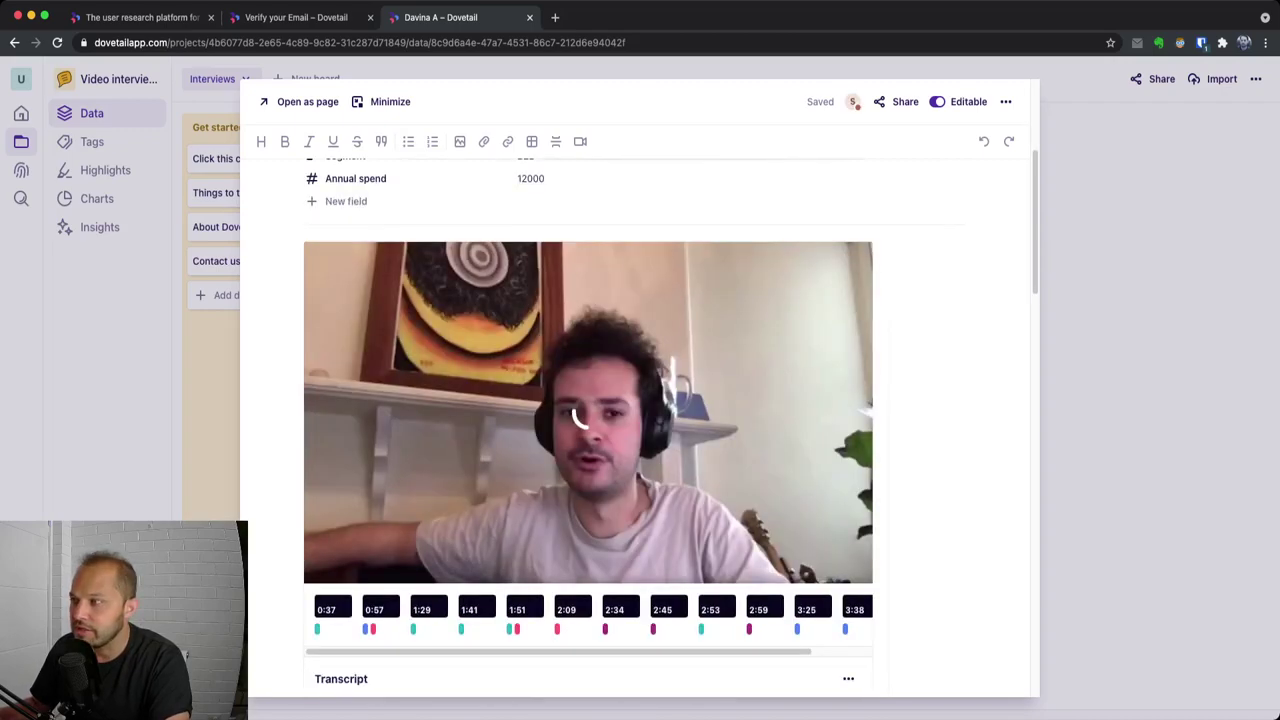
{"action": "scroll", "coordinate": [610, 430], "scroll_direction": "down", "scroll_amount": 2}
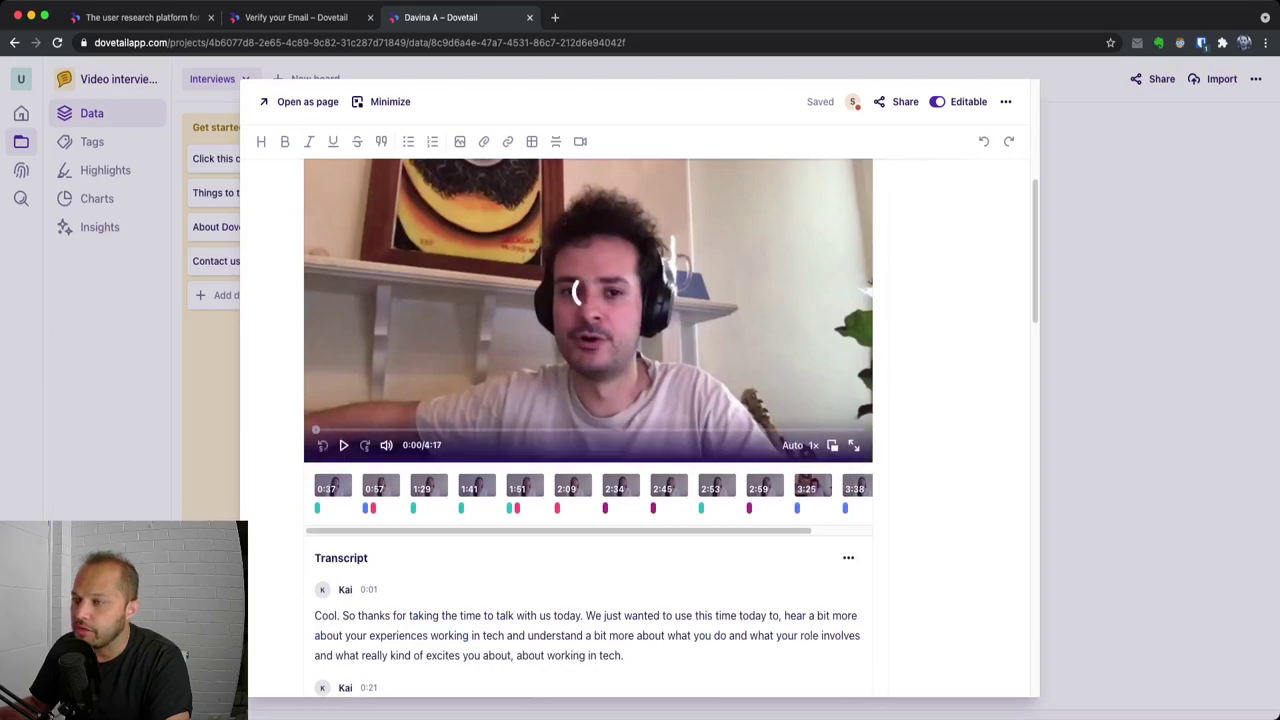
{"action": "scroll", "coordinate": [610, 457], "scroll_direction": "up", "scroll_amount": 1}
{"action": "scroll", "coordinate": [610, 457], "scroll_direction": "up", "scroll_amount": 1}
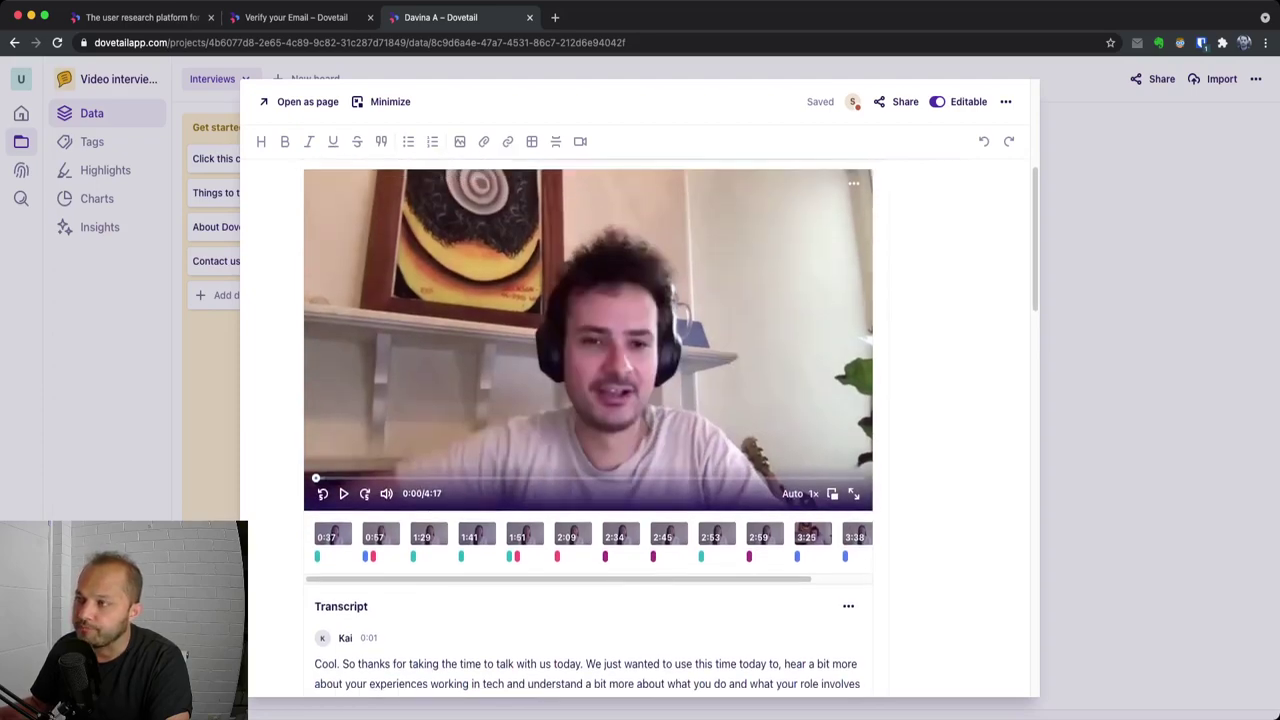
{"action": "scroll", "coordinate": [589, 426], "scroll_direction": "down", "scroll_amount": 5}
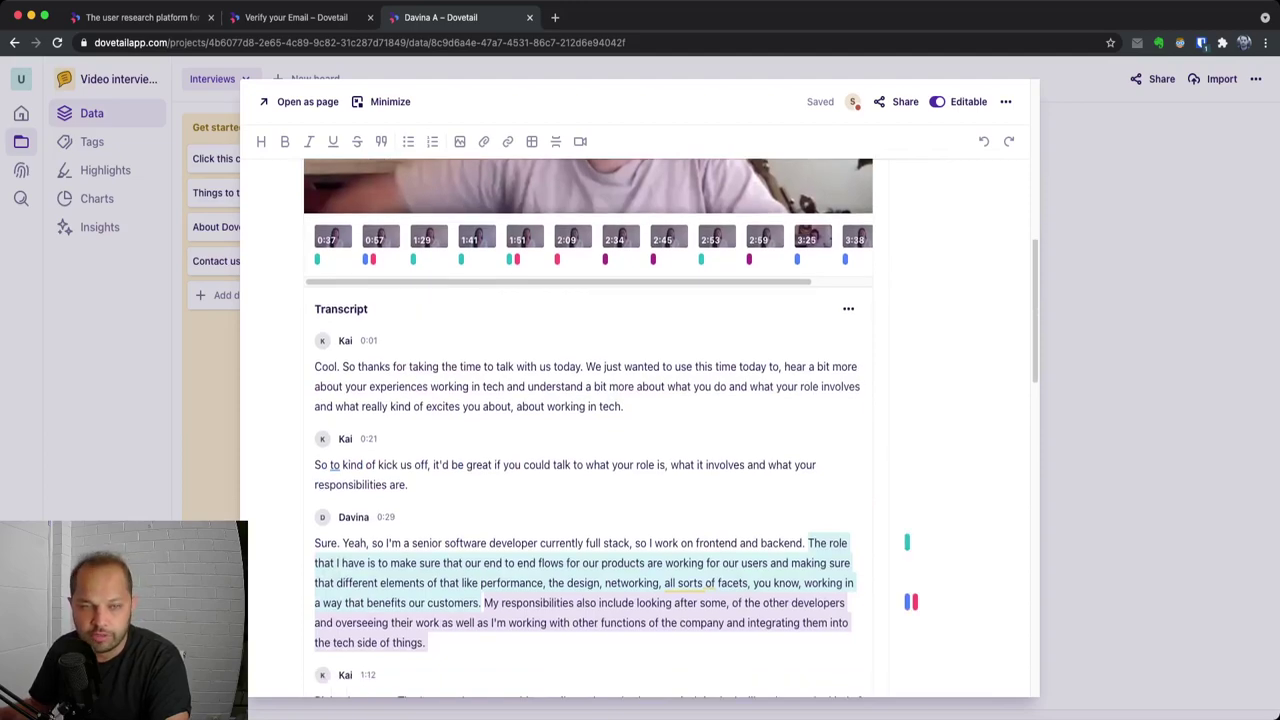
{"action": "left_click", "coordinate": [345, 340]}
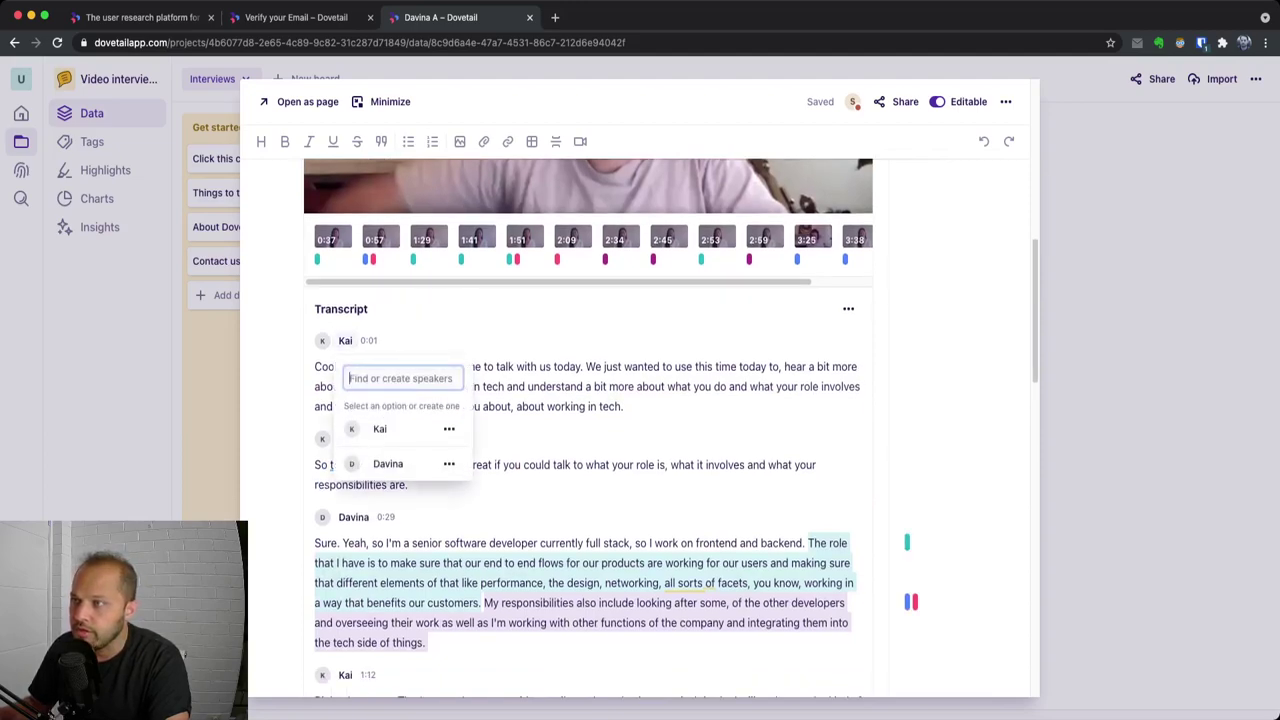
{"action": "key", "text": "Escape"}
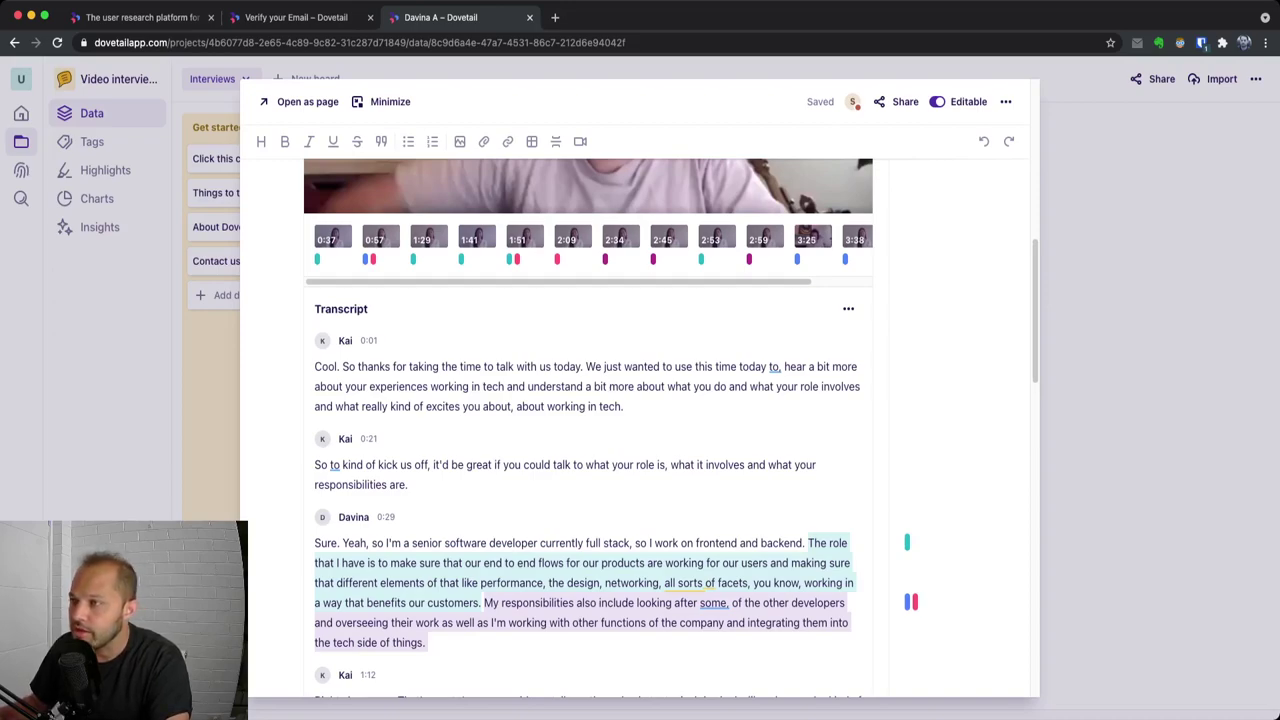
- Highlight "That's great. I guess I'm shifting gears a little bit" in the 3:07 transcript entry and tag it Meetings from the Activities group
{"action": "scroll", "coordinate": [588, 420], "scroll_direction": "down", "scroll_amount": 15}
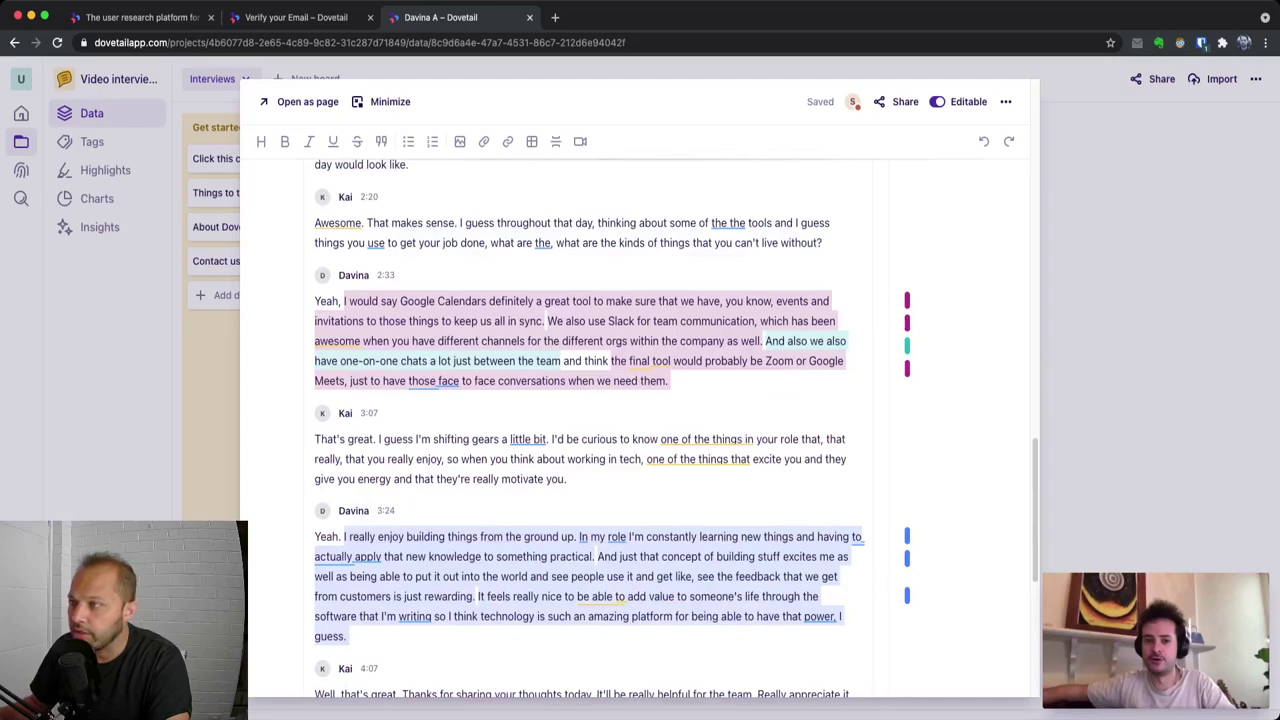
{"action": "left_click_drag", "start_coordinate": [548, 439], "coordinate": [315, 439]}
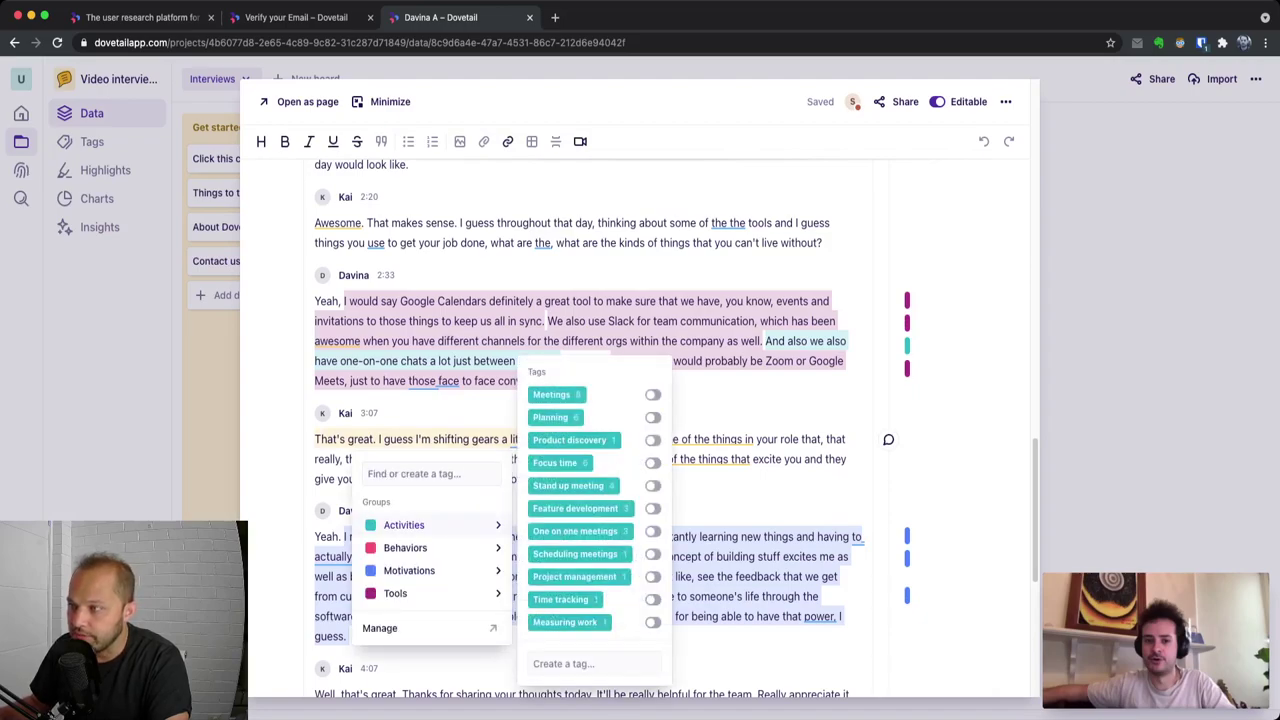
{"action": "key", "text": "Down"}
{"action": "key", "text": "Down"}
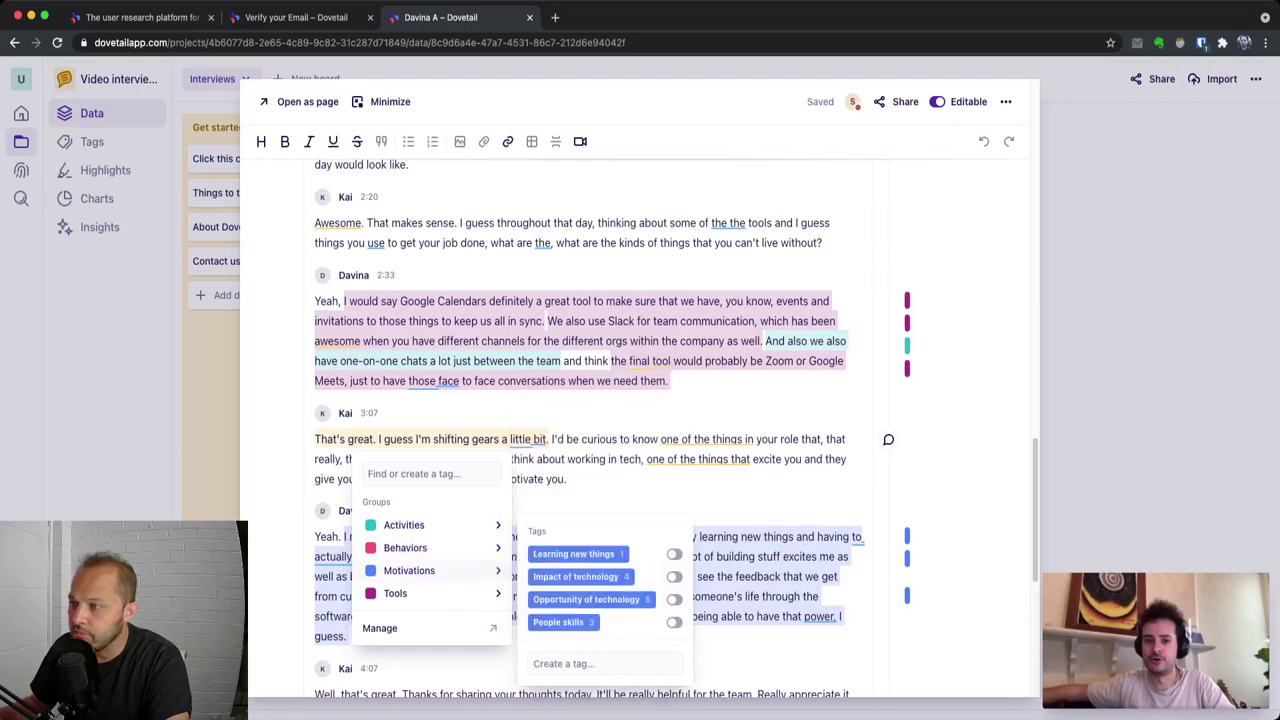
{"action": "key", "text": "Down"}
{"action": "key", "text": "Up"}
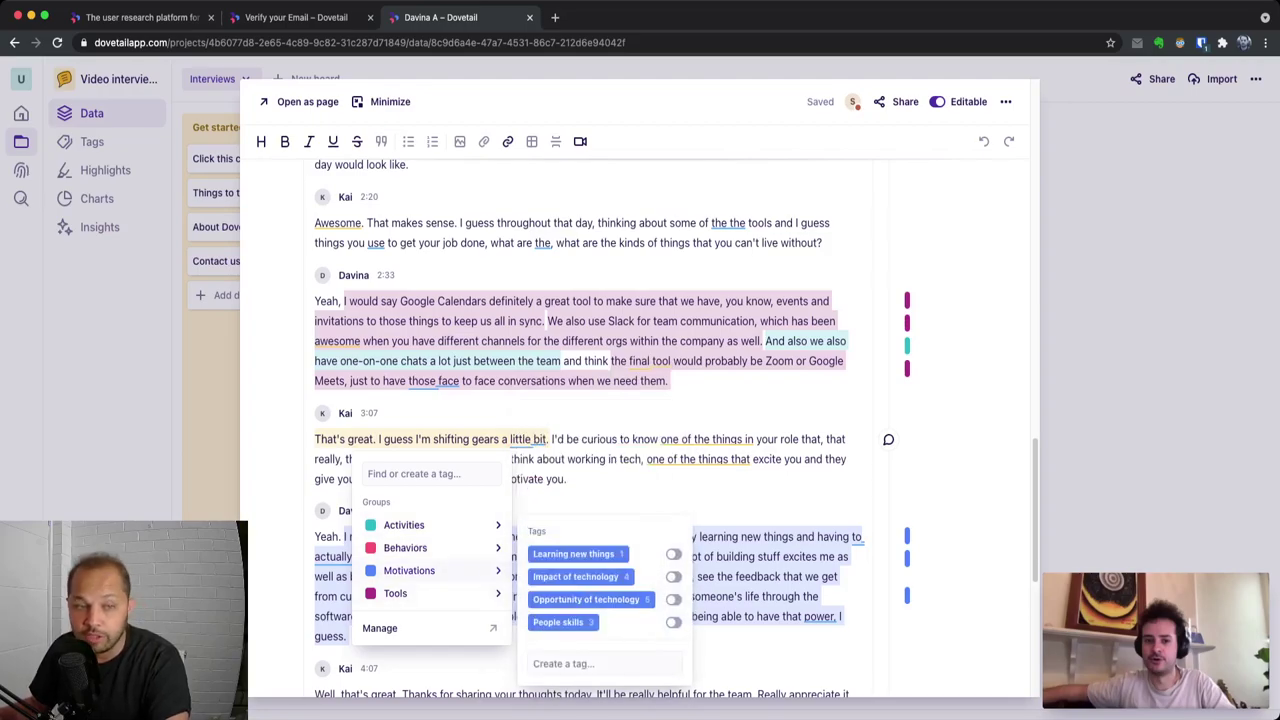
{"action": "key", "text": "Up"}
{"action": "key", "text": "Up"}
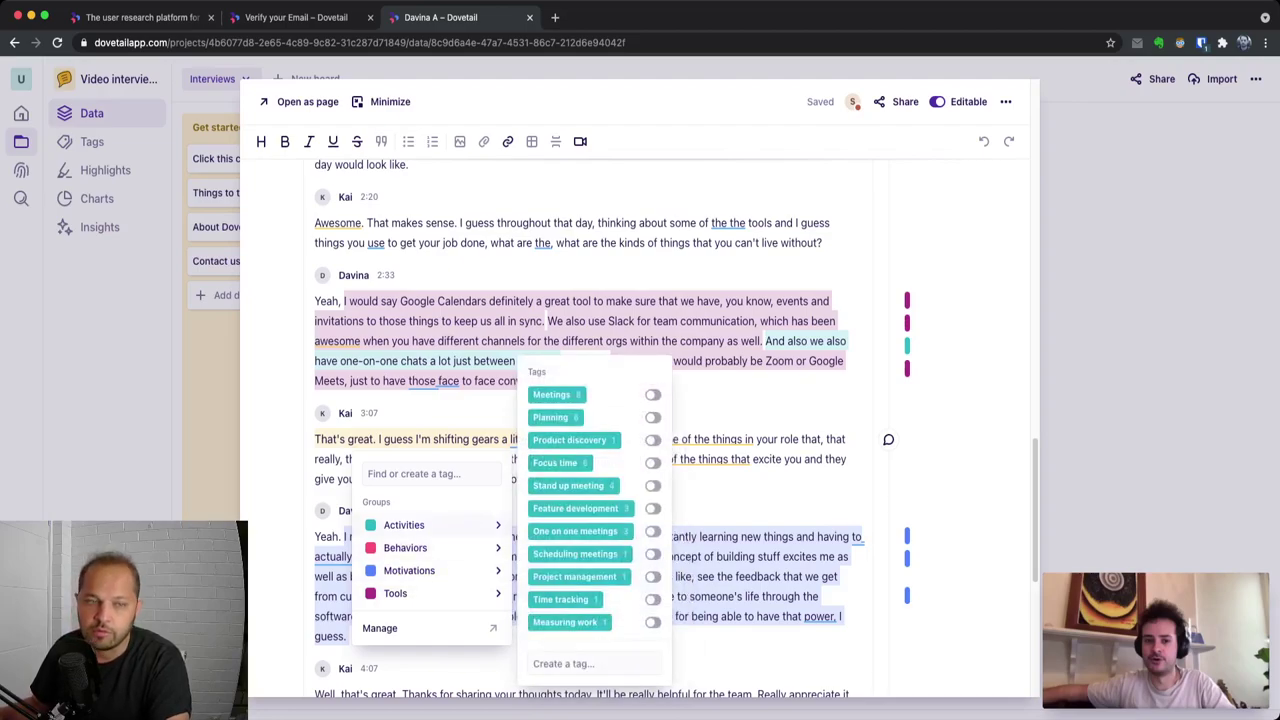
{"action": "key", "text": "Down"}
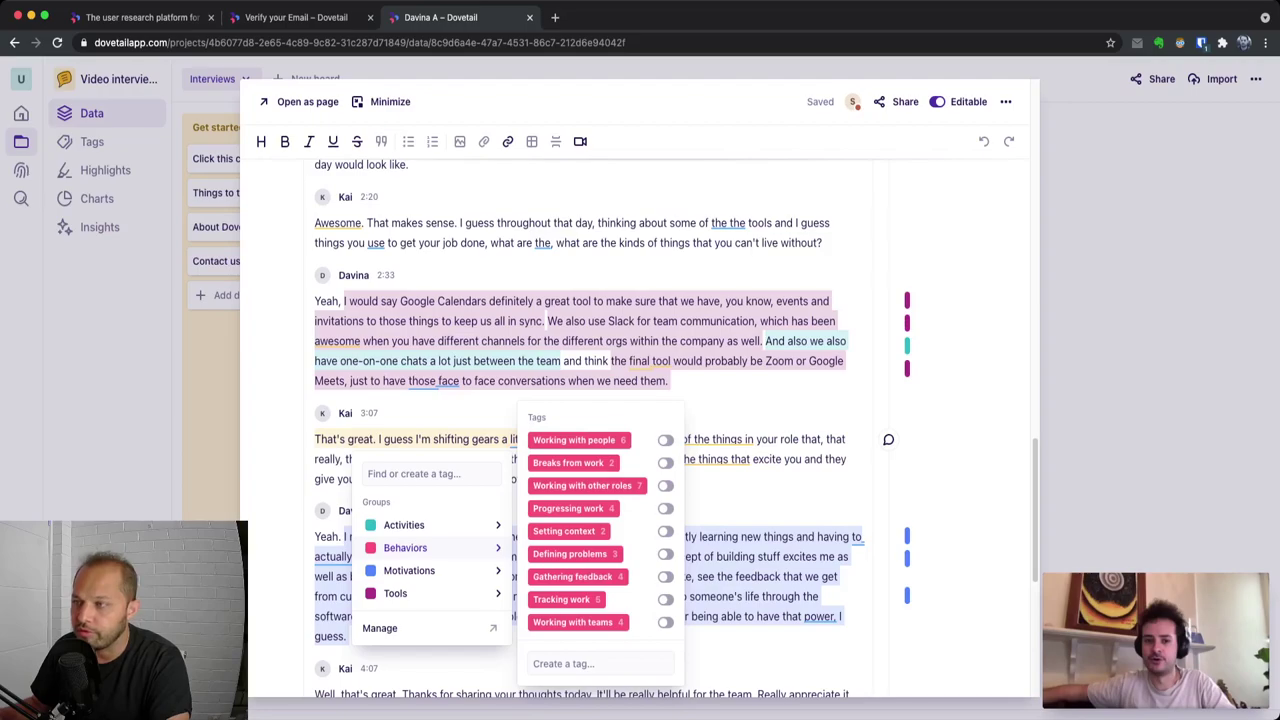
{"action": "key", "text": "Up"}
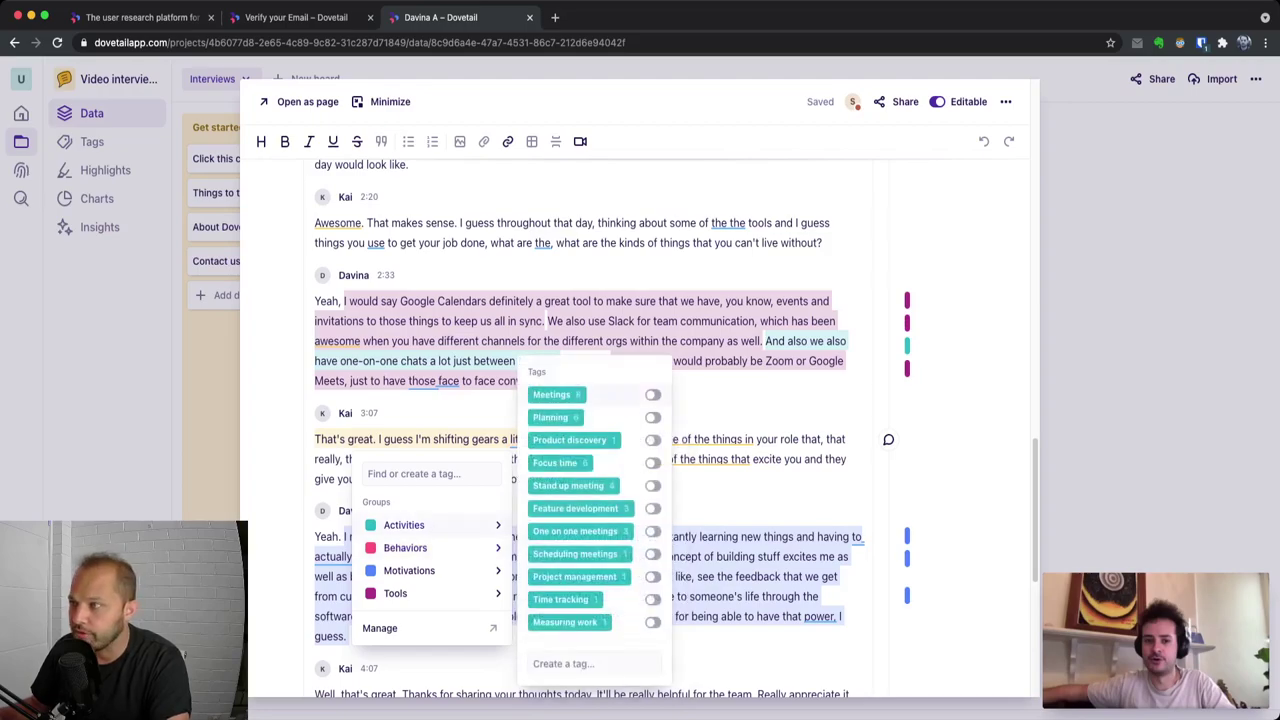
{"action": "key", "text": "Return"}
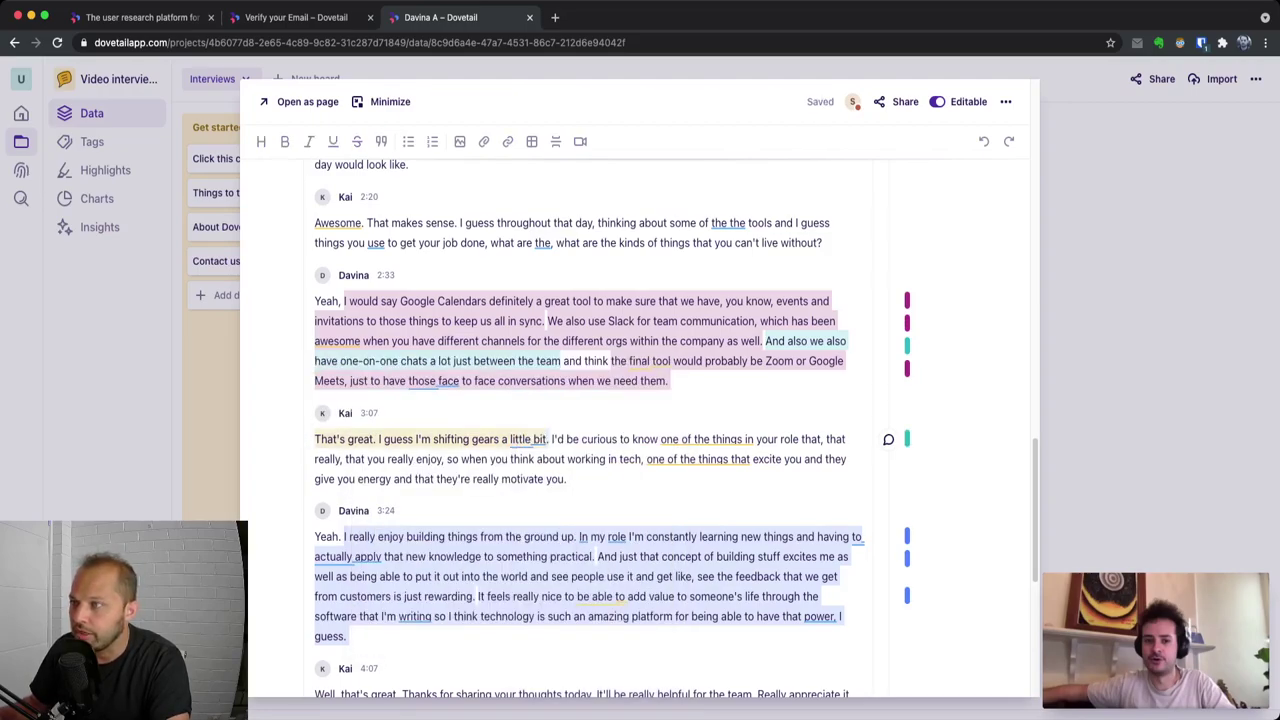
- Add the Learning new things tag from the Motivations group to the highlight in the 3:07 transcript entry
{"action": "left_click", "coordinate": [450, 439]}
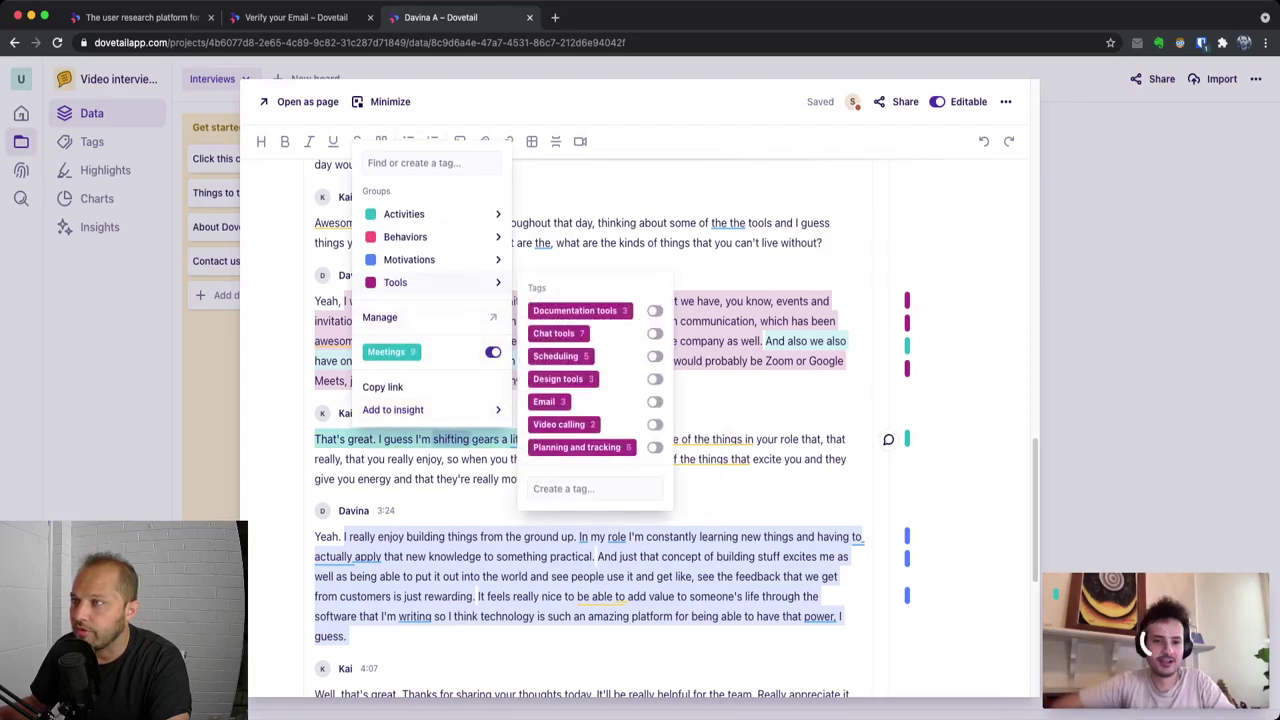
{"action": "mouse_move", "coordinate": [440, 282]}
{"action": "key", "text": "Up"}
{"action": "key", "text": "Return"}
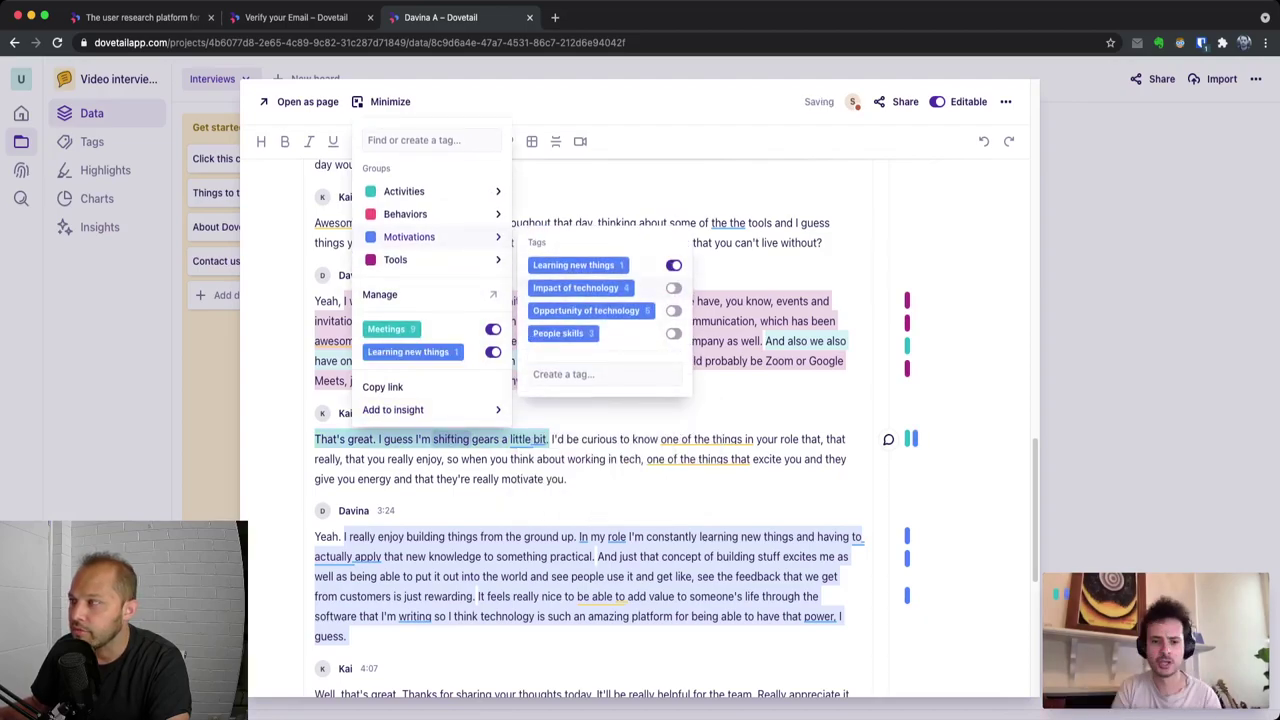
{"action": "key", "text": "Escape"}
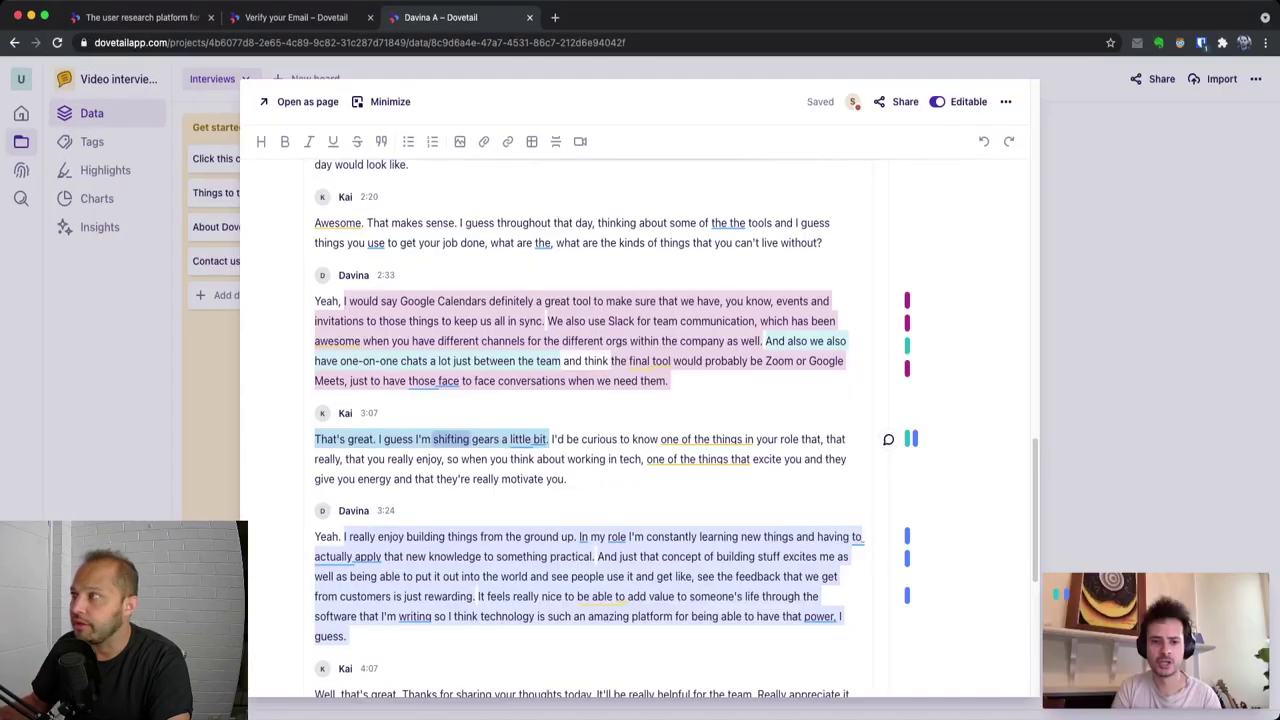
- Review the interview note's video and tagged transcript passages, check the tag options of the first highlight in the 1:28 entry, and close the note
{"action": "scroll", "coordinate": [640, 420], "scroll_direction": "up", "scroll_amount": 10}
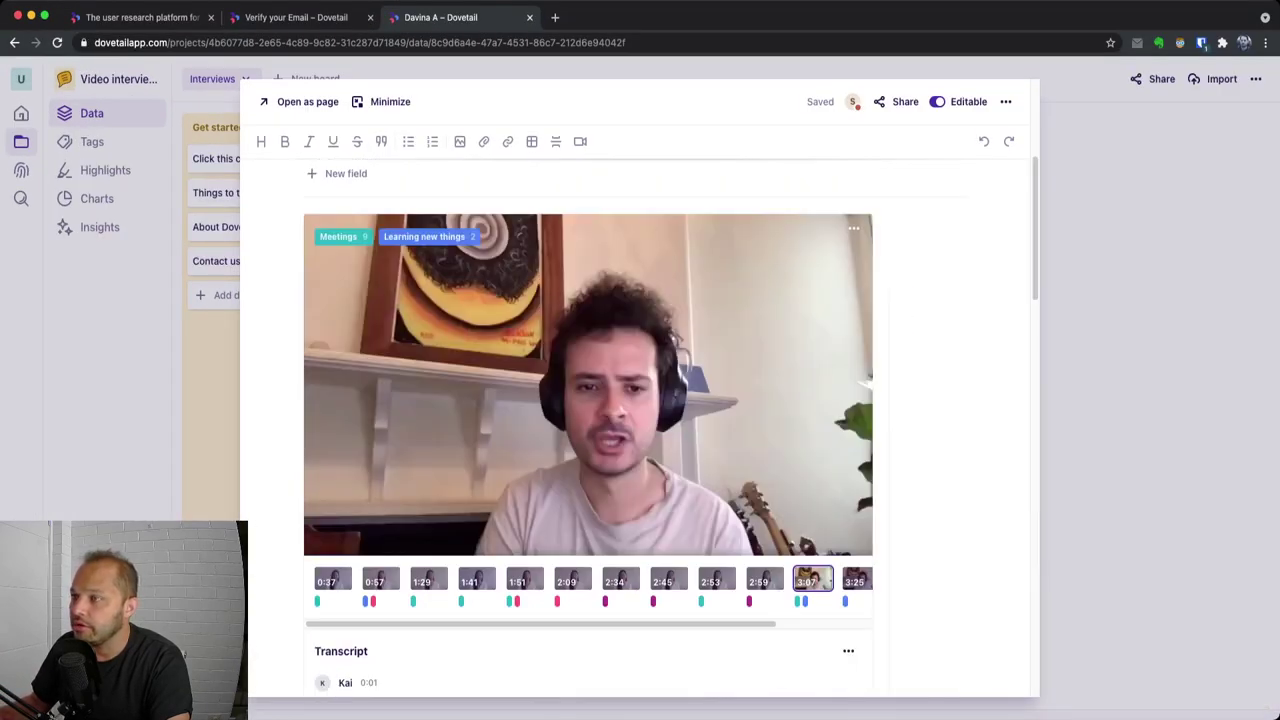
{"action": "scroll", "coordinate": [640, 420], "scroll_direction": "down", "scroll_amount": 5}
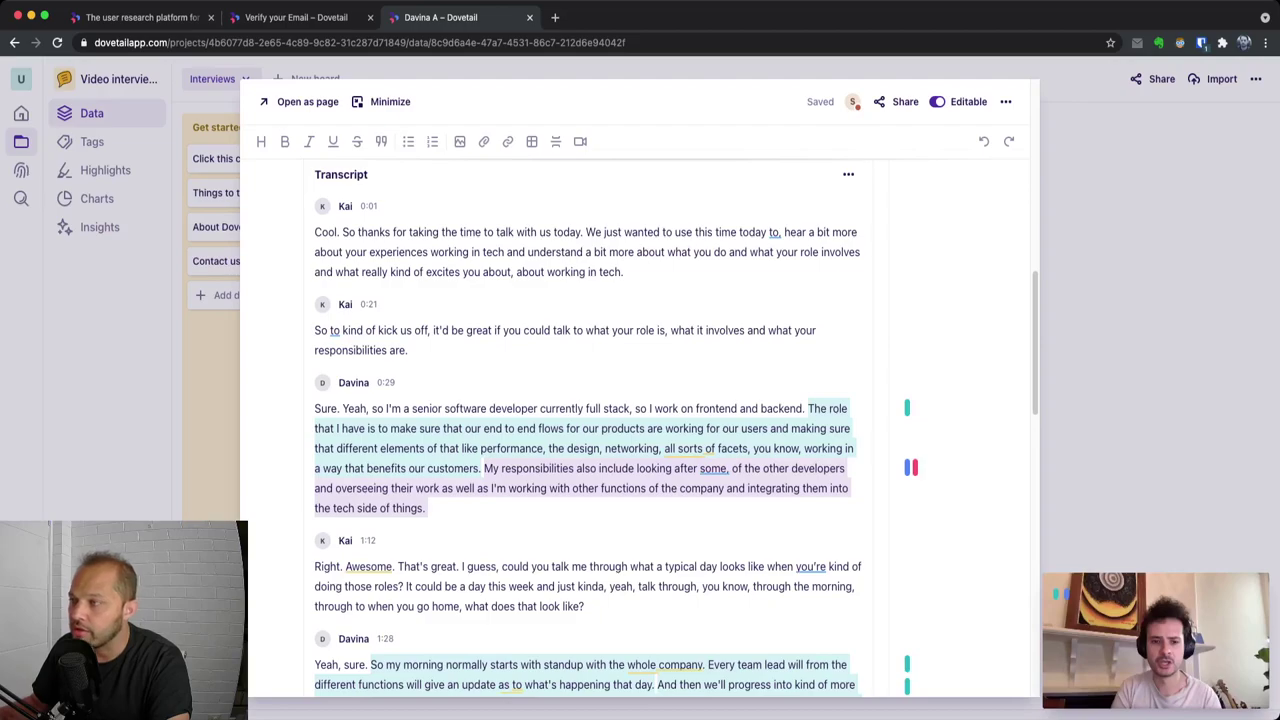
{"action": "scroll", "coordinate": [588, 450], "scroll_direction": "down", "scroll_amount": 2}
{"action": "left_click", "coordinate": [504, 512]}
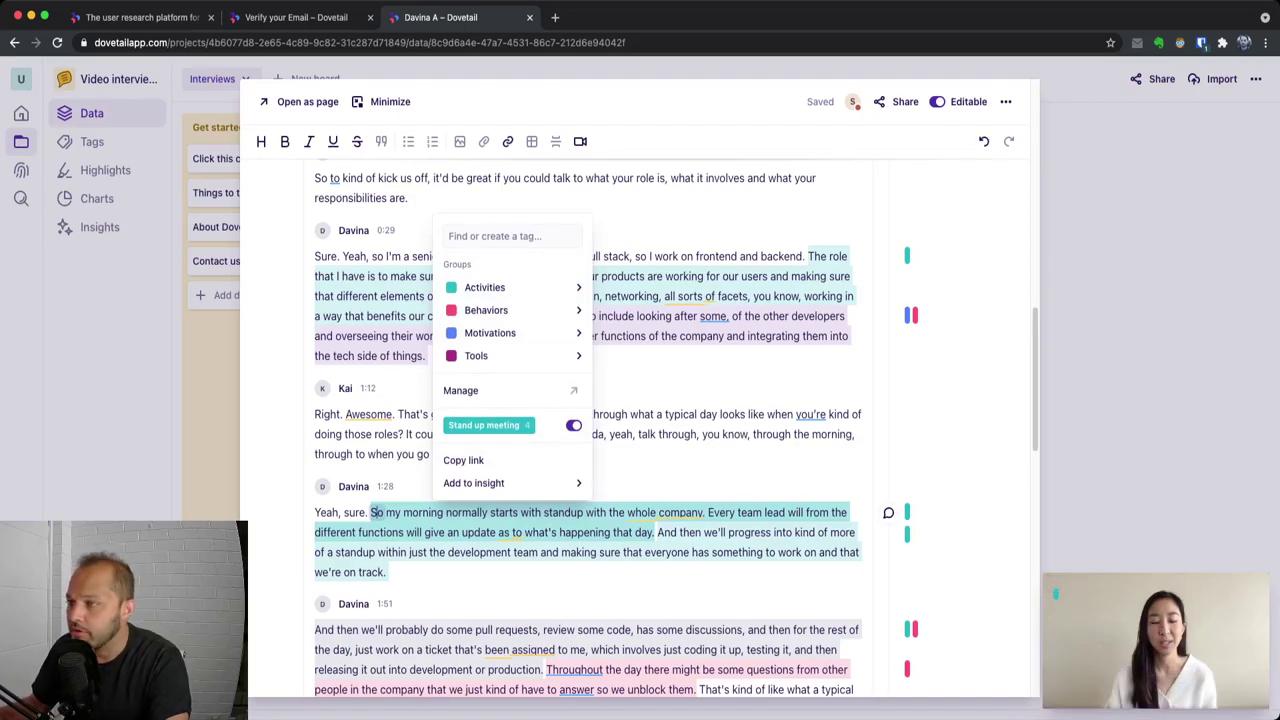
{"action": "key", "text": "Escape"}
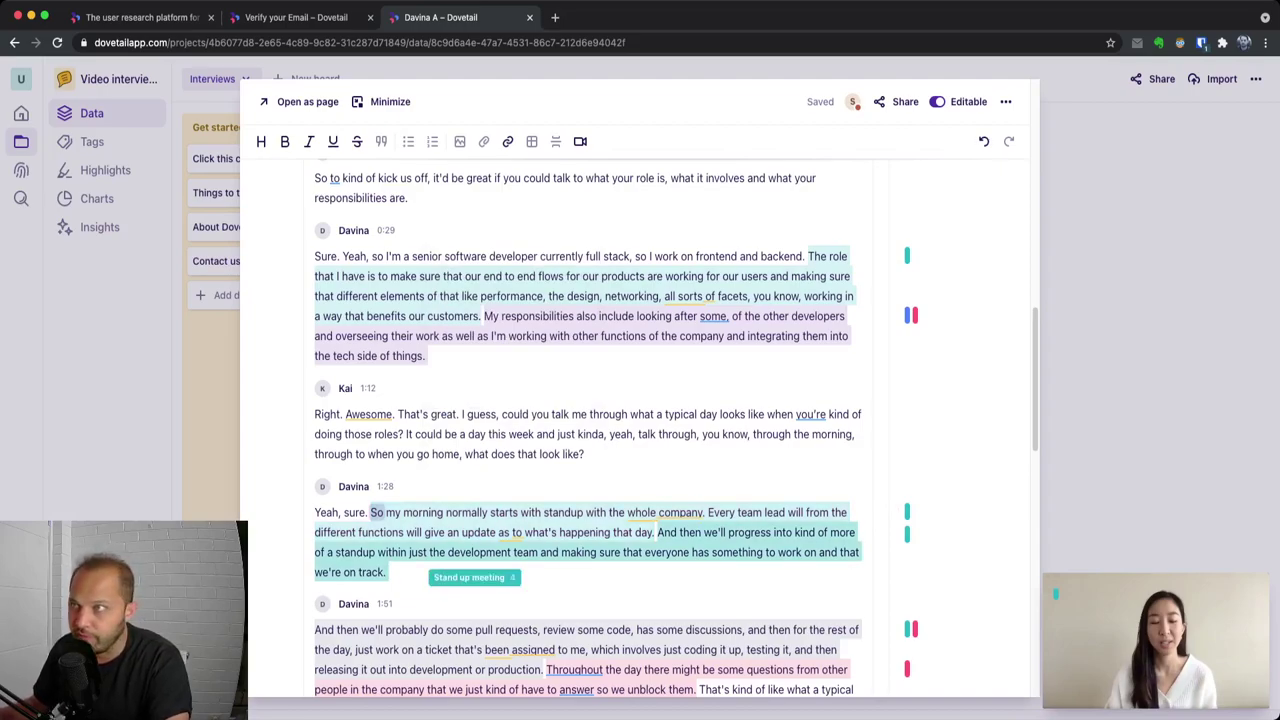
{"action": "scroll", "coordinate": [640, 420], "scroll_direction": "up", "scroll_amount": 15}
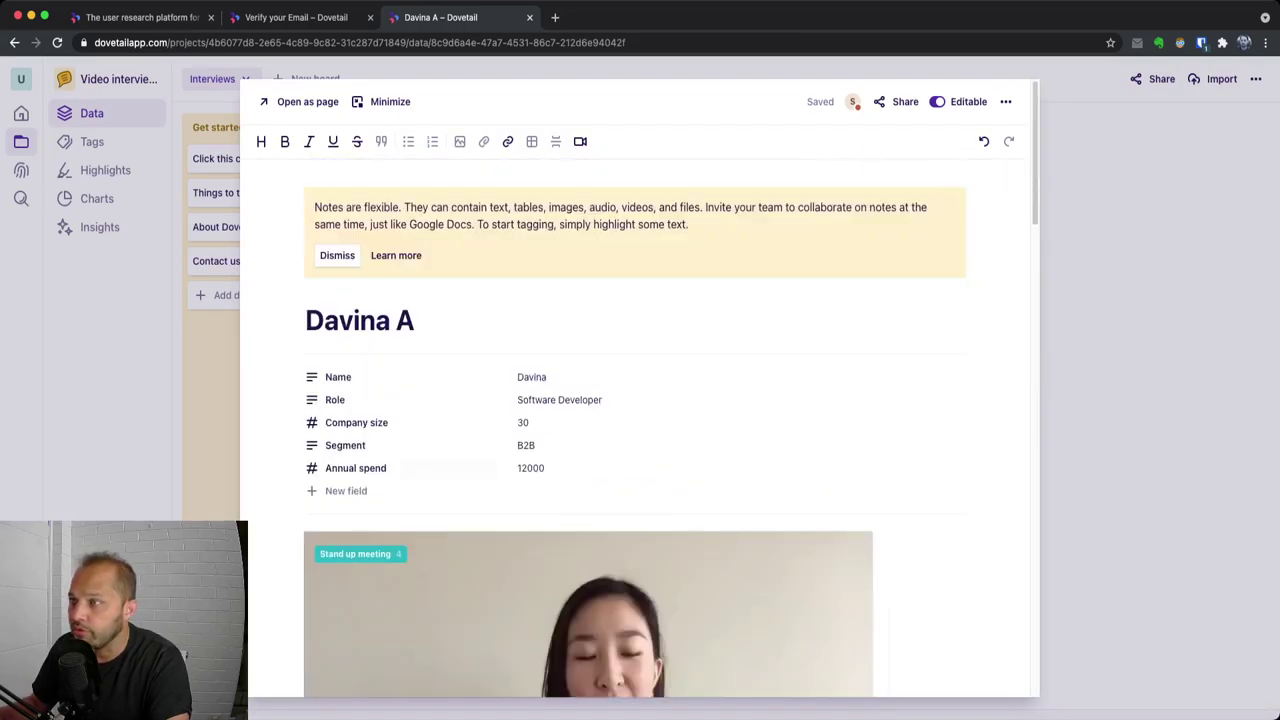
{"action": "scroll", "coordinate": [640, 420], "scroll_direction": "down", "scroll_amount": 15}
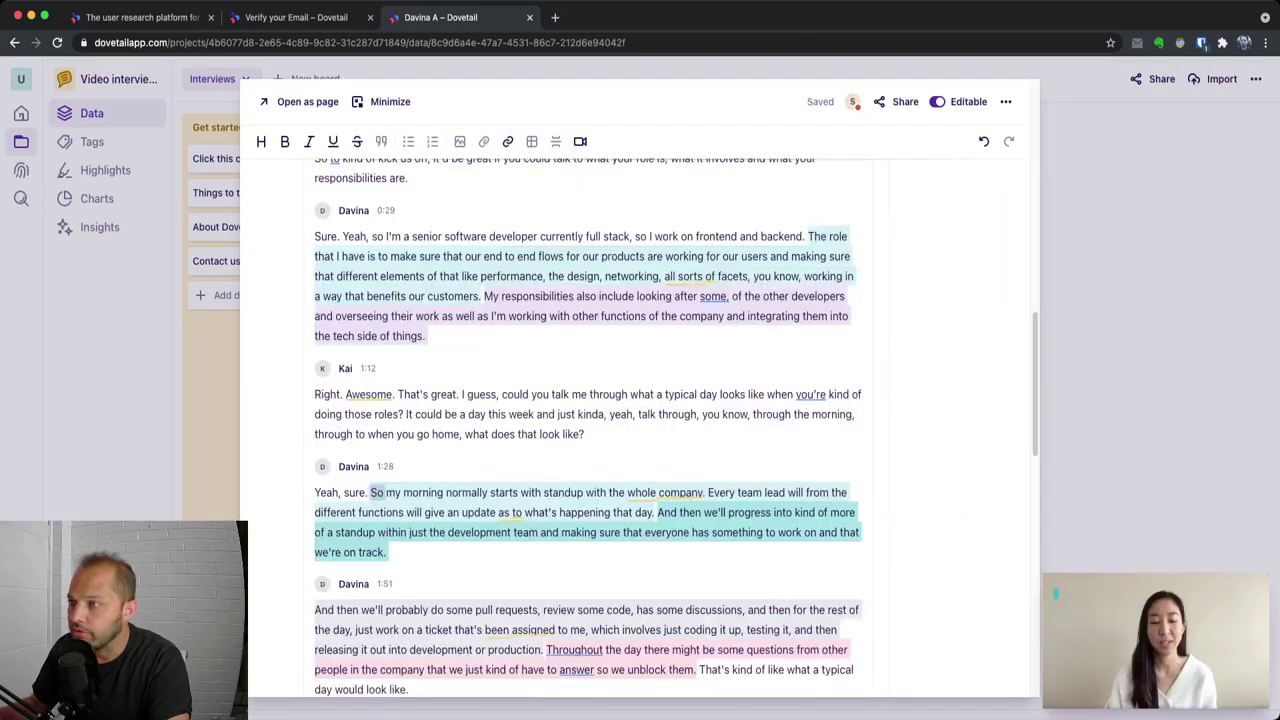
{"action": "scroll", "coordinate": [640, 420], "scroll_direction": "down", "scroll_amount": 20}
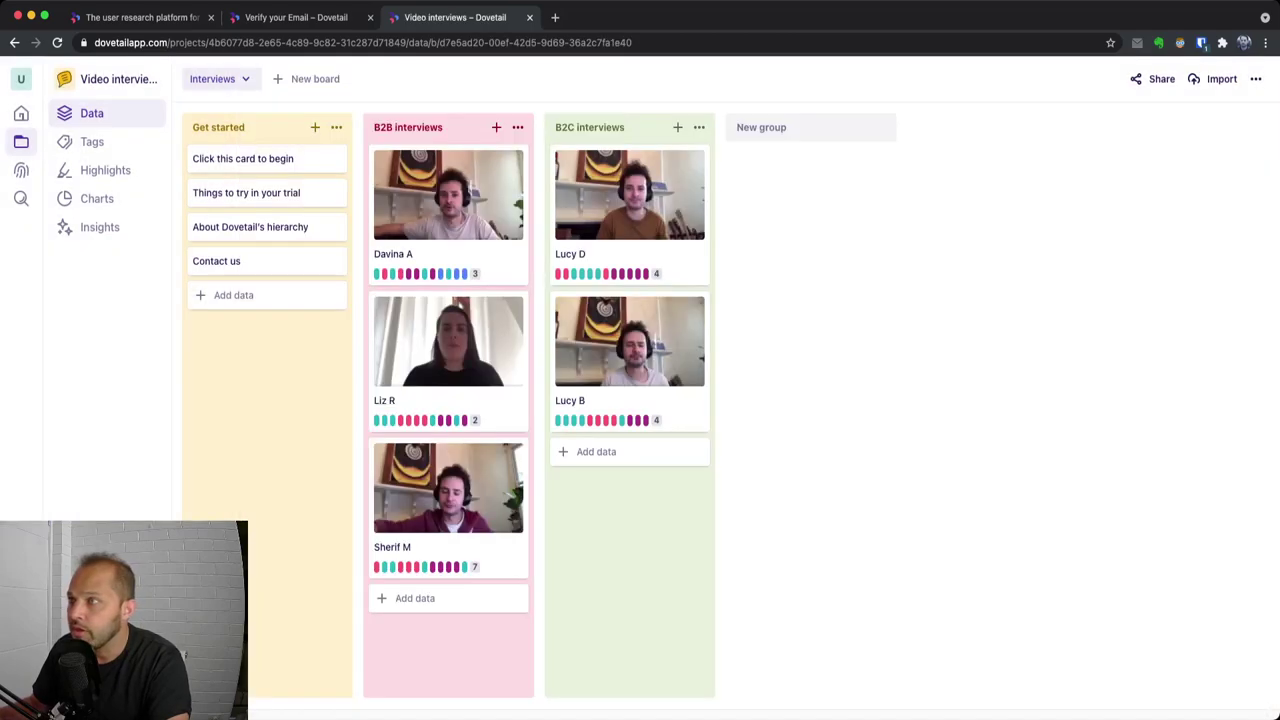
{"action": "key", "text": "Escape"}
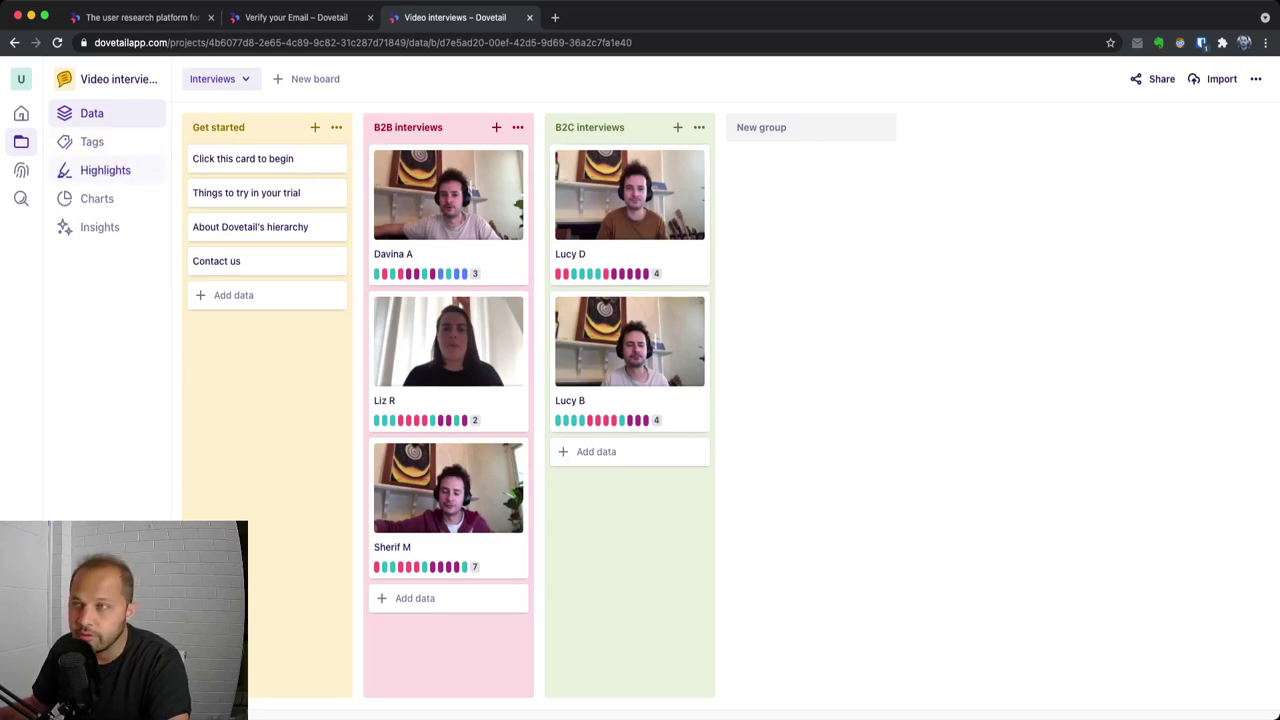
- Open the project's tag board and create a new tag group named Reactions
{"action": "left_click", "coordinate": [92, 141]}
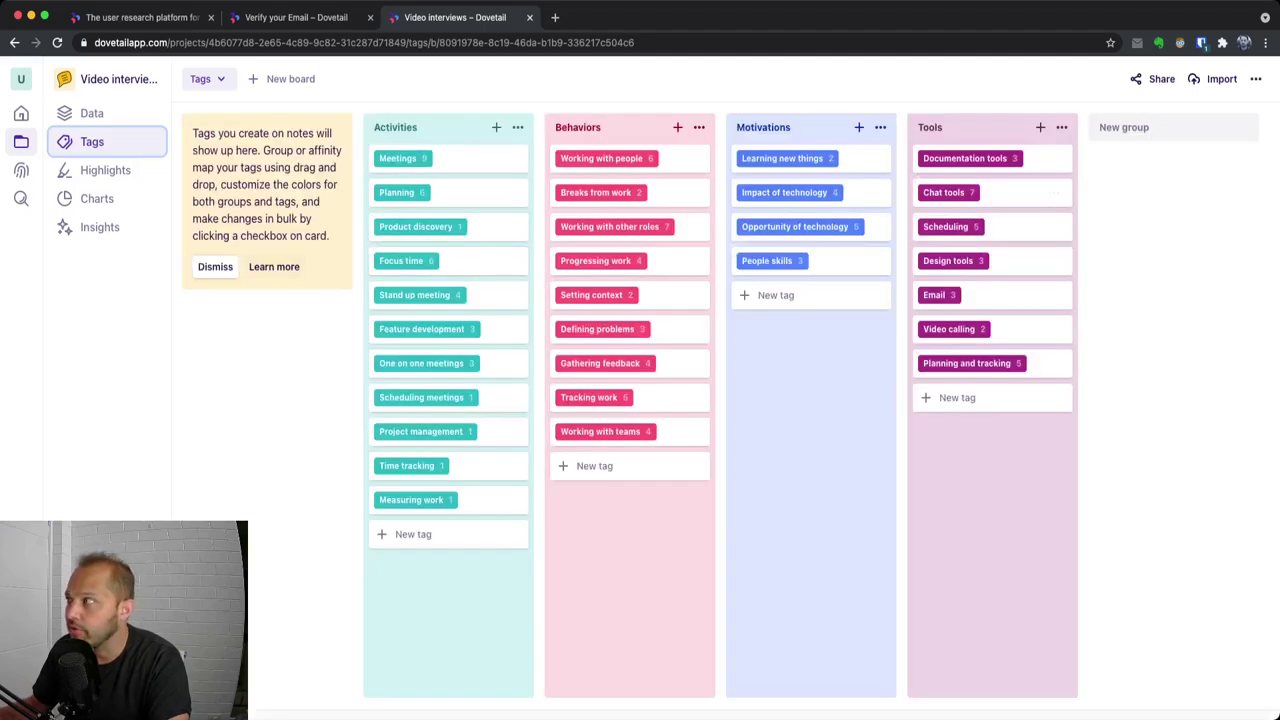
{"action": "left_click", "coordinate": [1124, 127]}
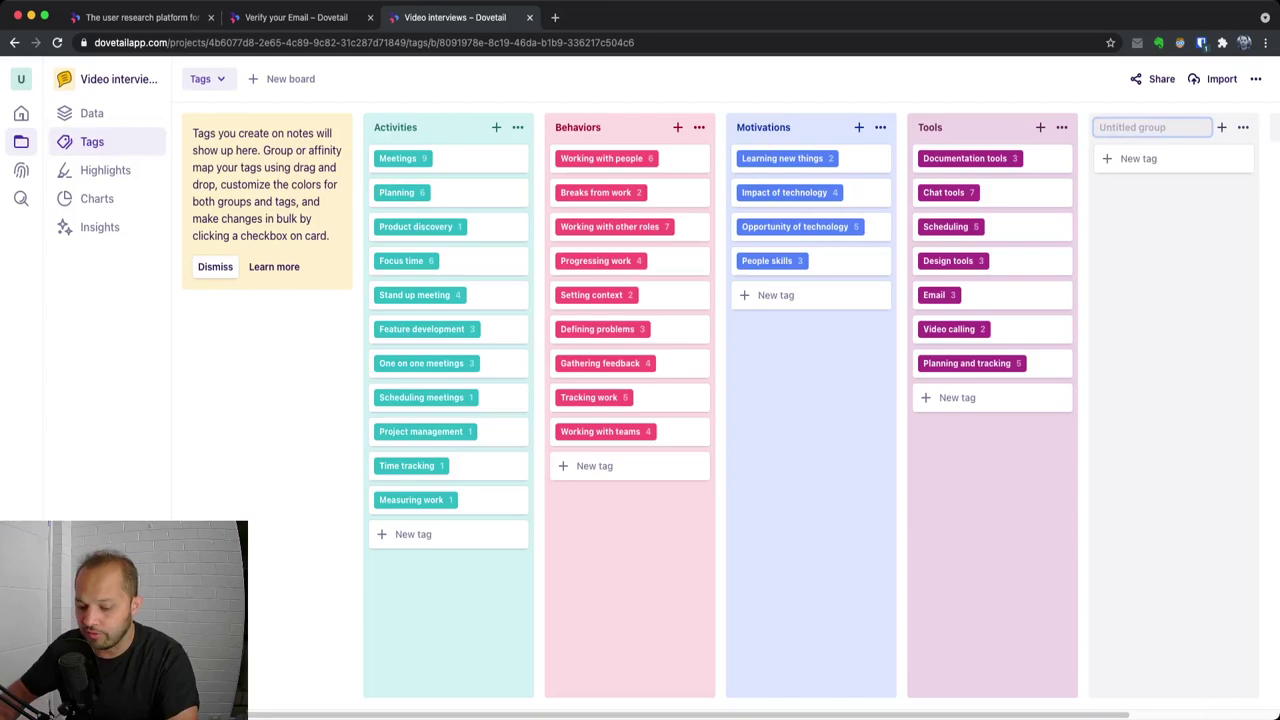
{"action": "type", "text": "Emptop"}
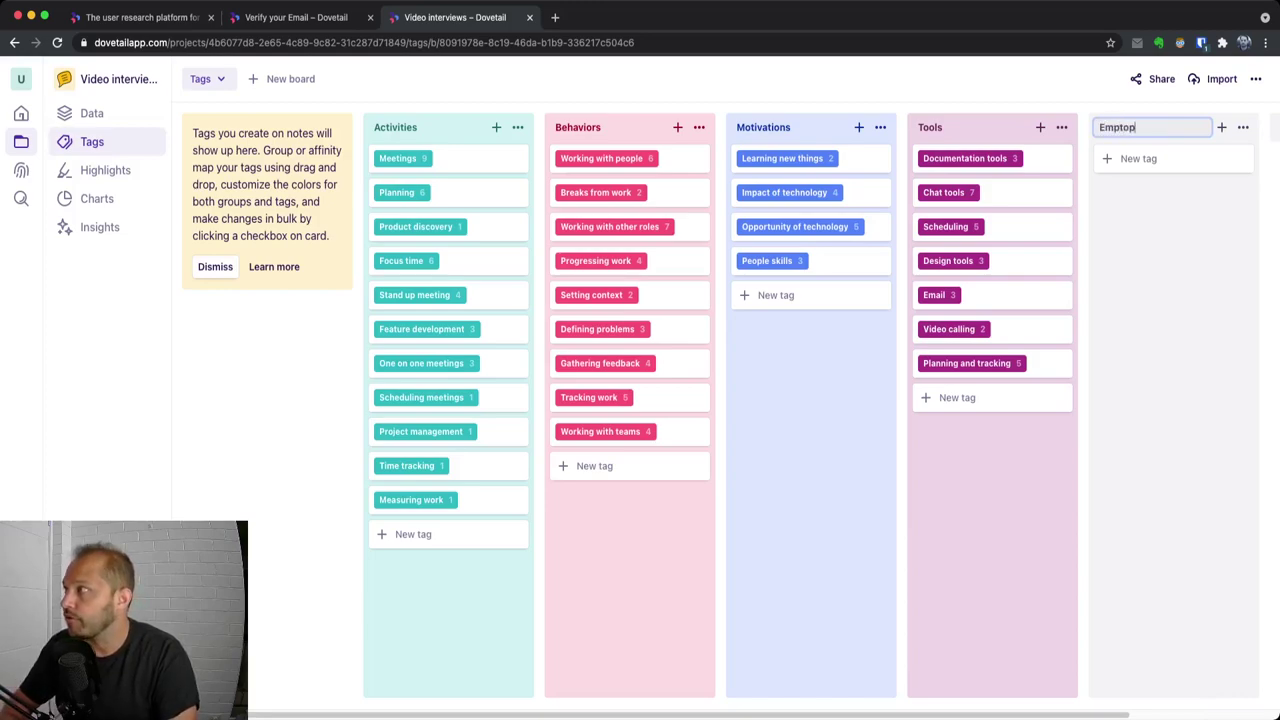
{"action": "key", "text": "BackSpace"}
{"action": "type", "text": "otopm"}
{"action": "key", "text": "BackSpace"}
{"action": "key", "text": "BackSpace"}
{"action": "key", "text": "BackSpace"}
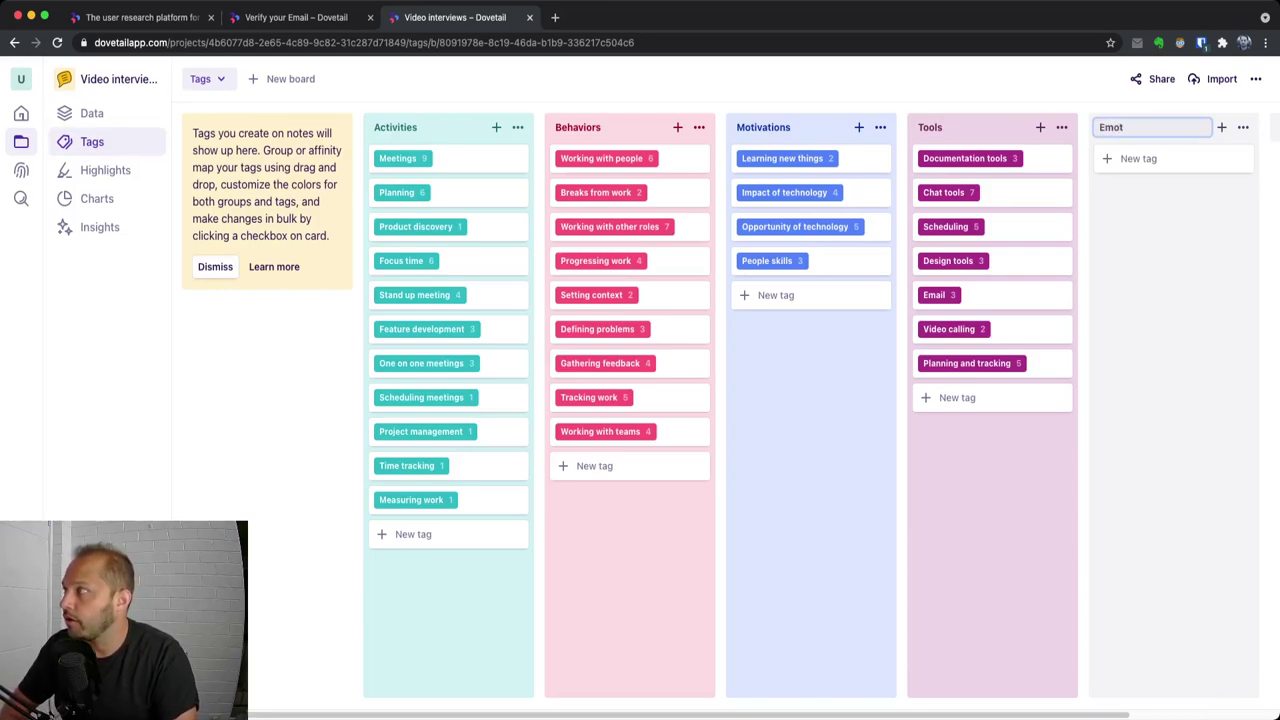
{"action": "type", "text": "opm"}
{"action": "key", "text": "BackSpace"}
{"action": "key", "text": "BackSpace"}
{"action": "key", "text": "BackSpace"}
{"action": "key", "text": "BackSpace"}
{"action": "key", "text": "BackSpace"}
{"action": "key", "text": "BackSpace"}
{"action": "key", "text": "BackSpace"}
{"action": "type", "text": "Reactop"}
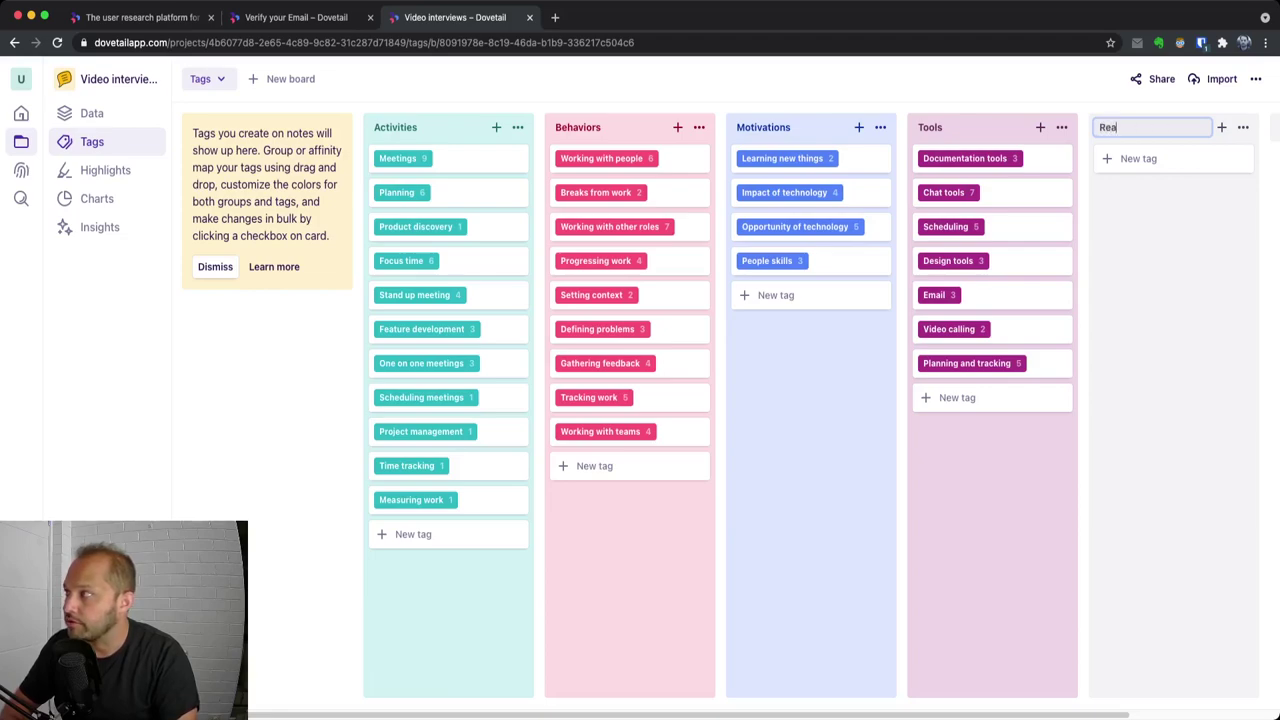
{"action": "key", "text": "BackSpace"}
{"action": "key", "text": "BackSpace"}
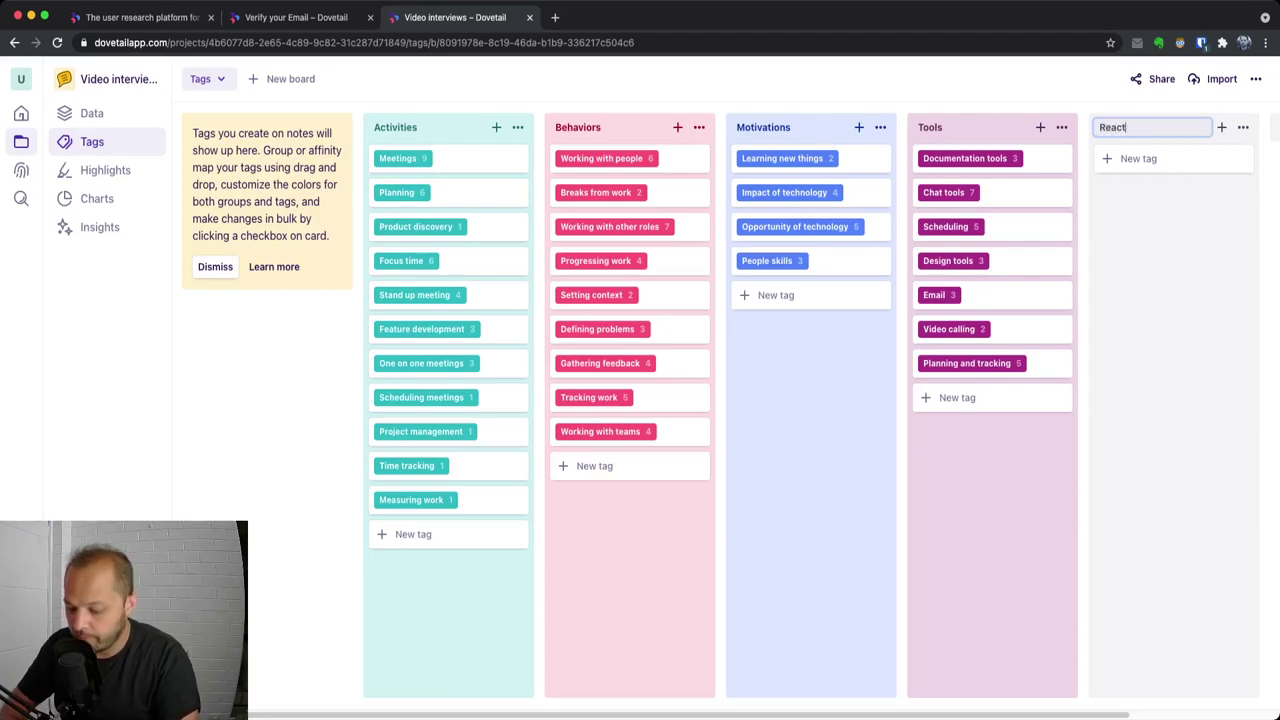
{"action": "type", "text": "ions"}
{"action": "key", "text": "Return"}
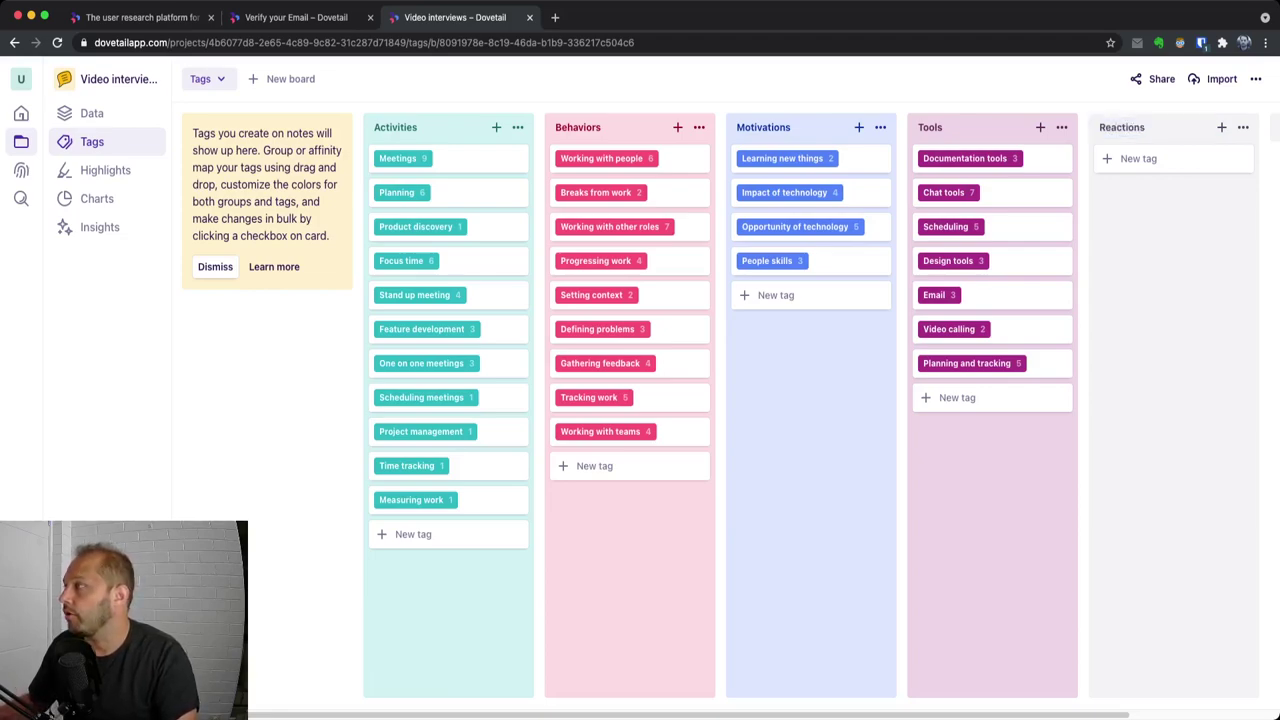
- Add the tags Happy and Sad to the Reactions group
{"action": "left_click", "coordinate": [1138, 158]}
{"action": "type", "text": "Happy"}
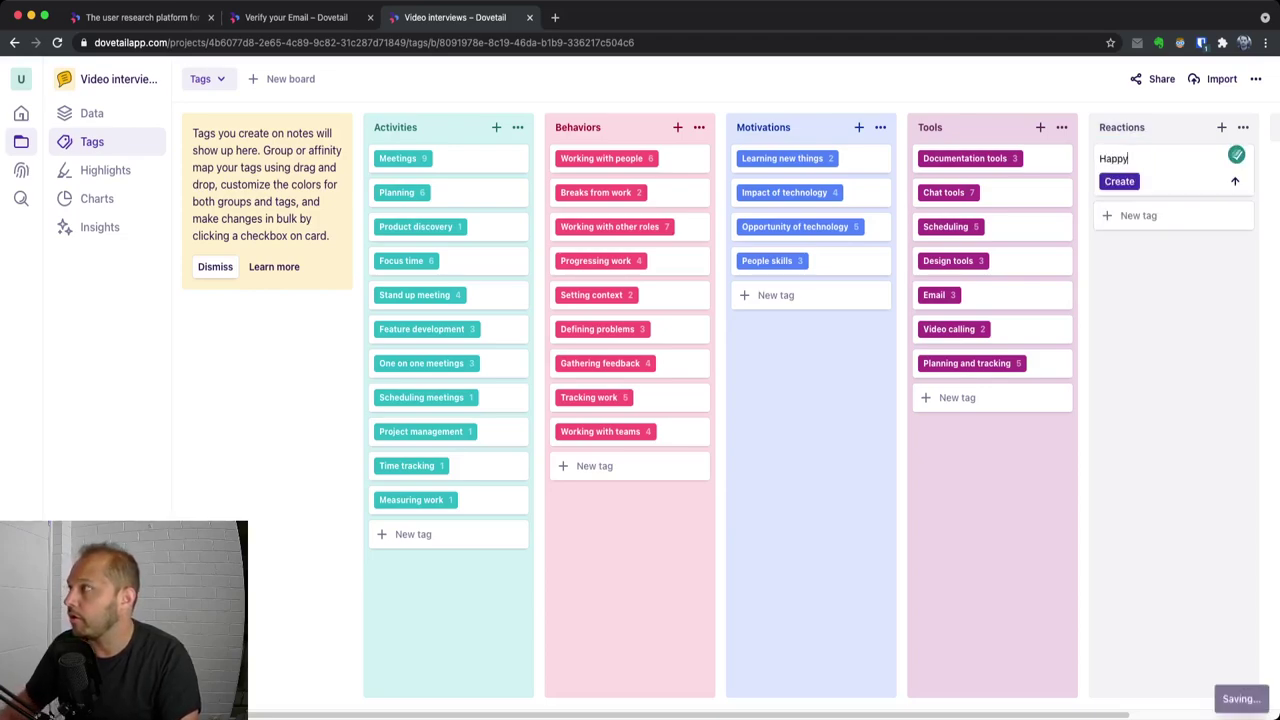
{"action": "key", "text": "Return"}
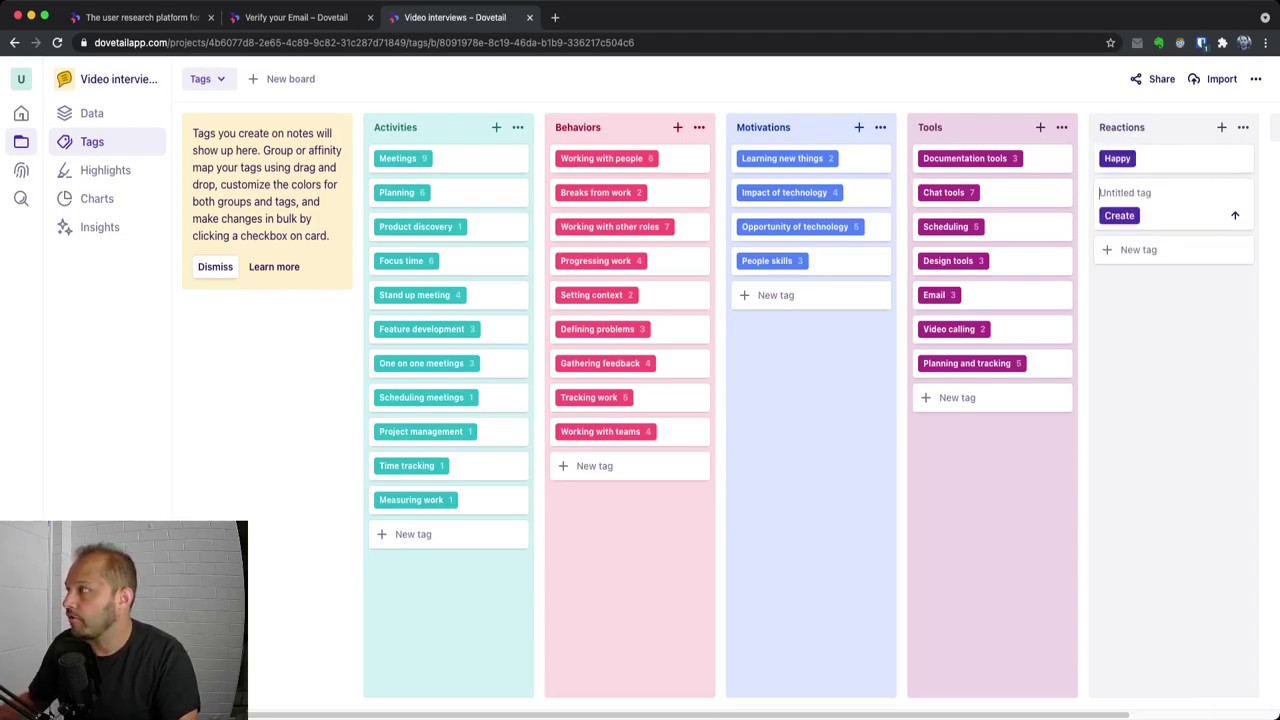
{"action": "type", "text": "Sad"}
{"action": "key", "text": "Escape"}
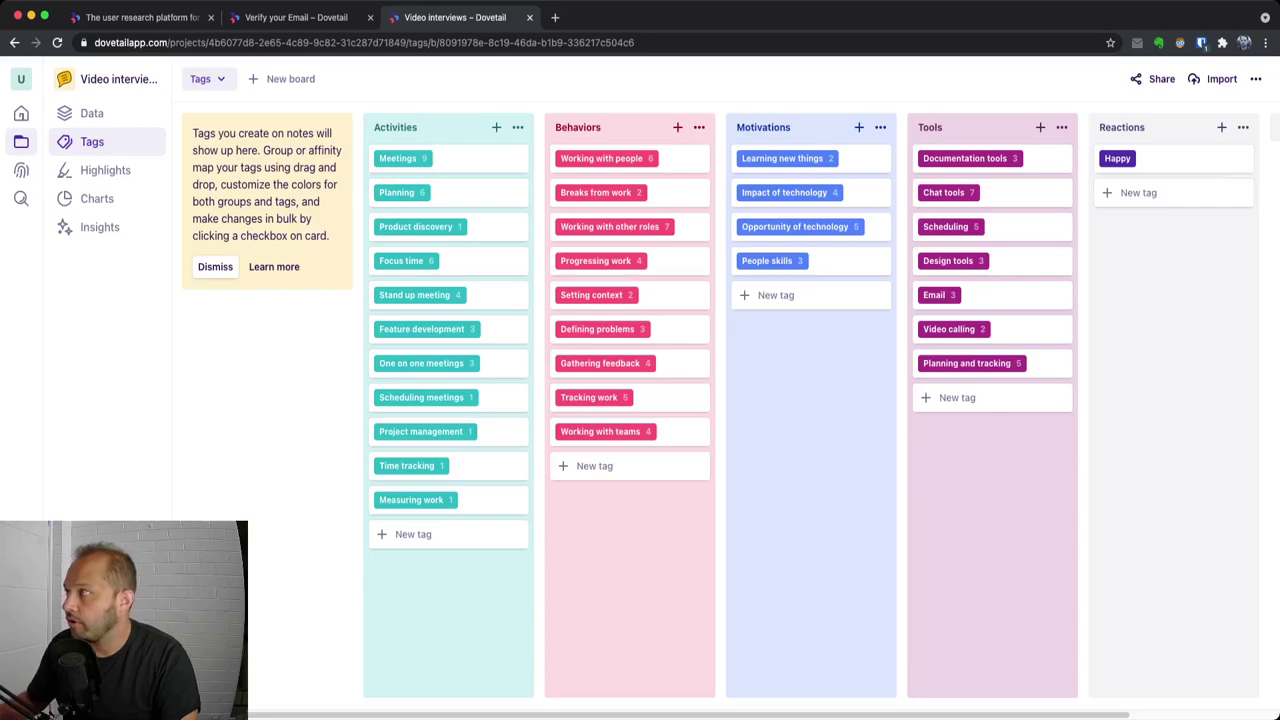
{"action": "left_click", "coordinate": [1138, 192]}
{"action": "type", "text": "Sad"}
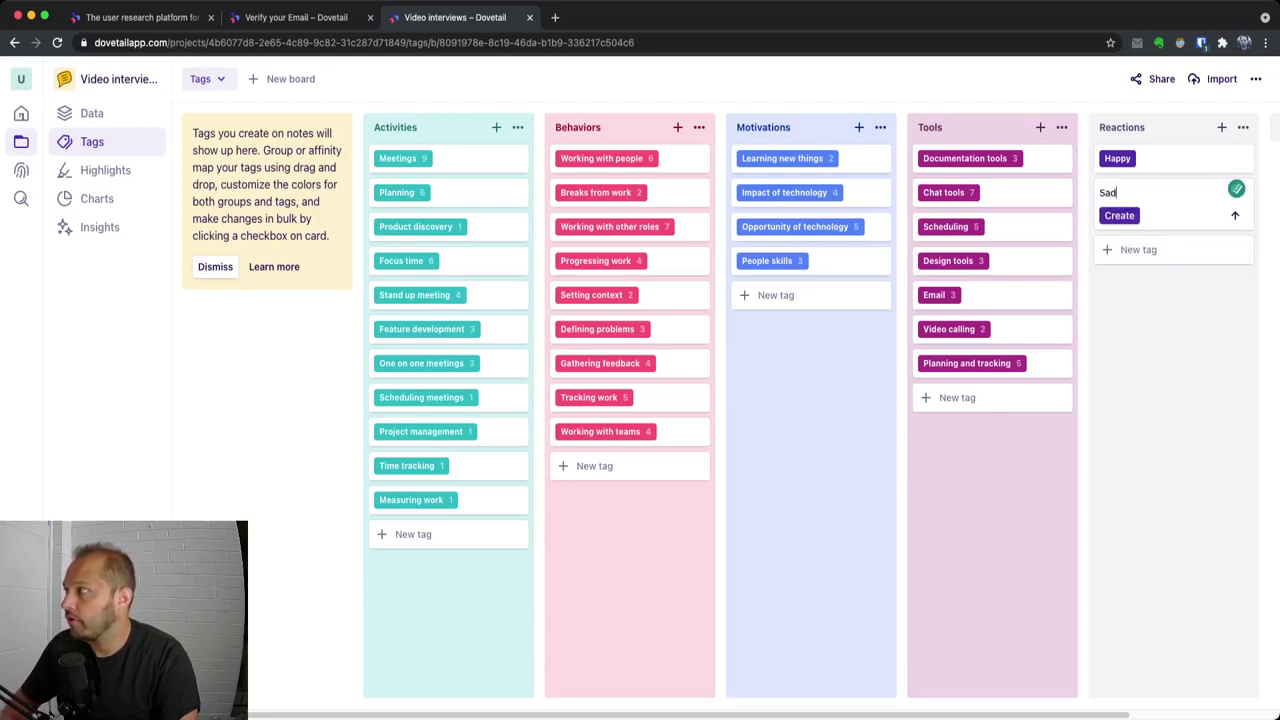
{"action": "key", "text": "Return"}
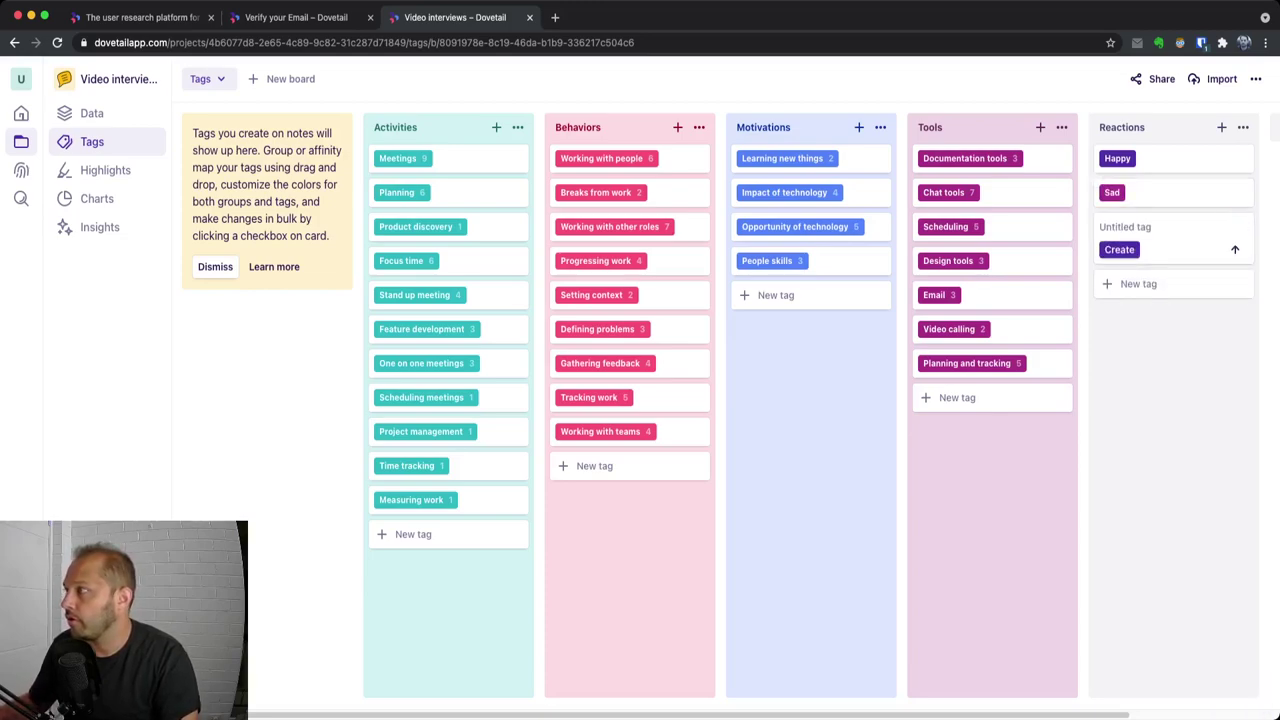
- Add the tags Angry and Excited to the Reactions group
{"action": "type", "text": "Angr"}
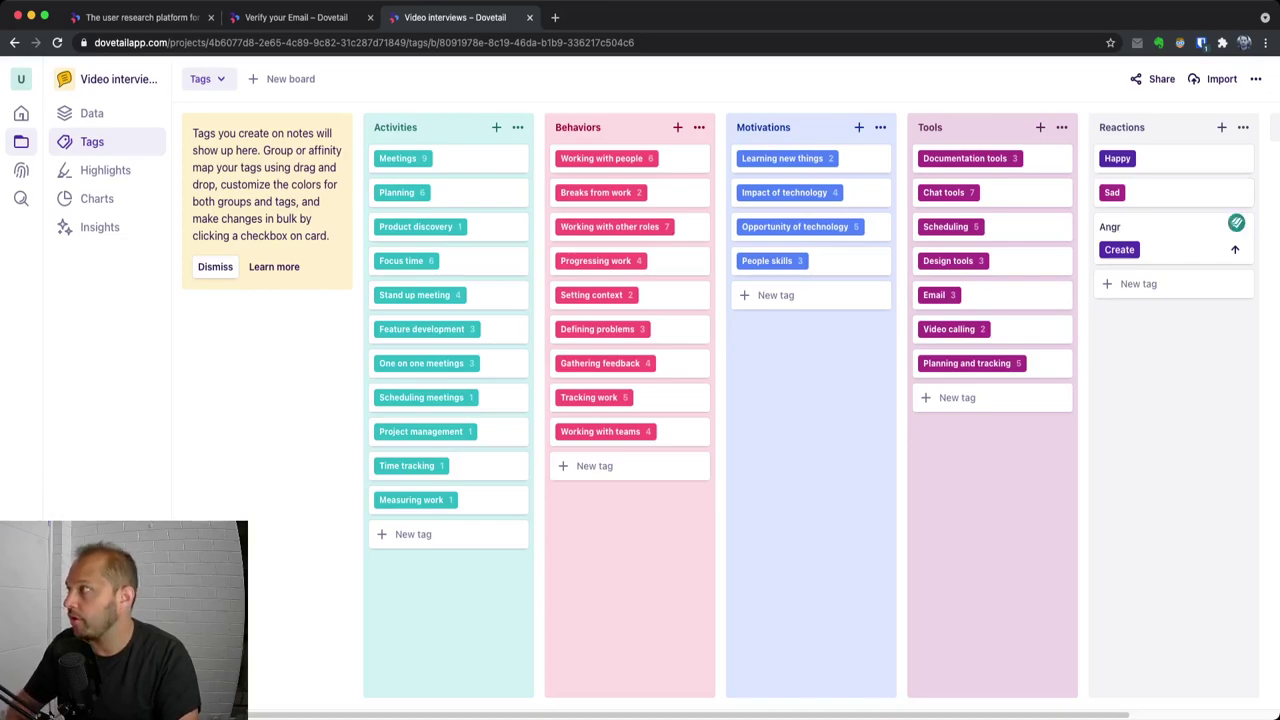
{"action": "type", "text": "y"}
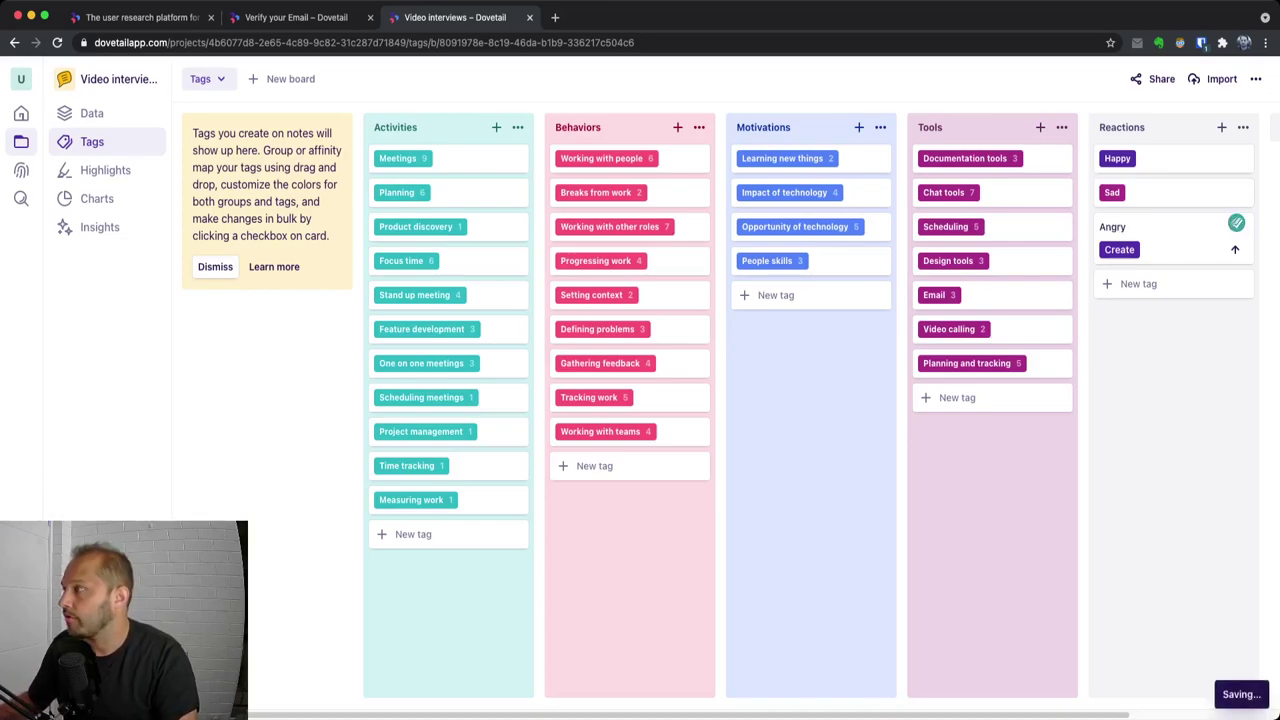
{"action": "key", "text": "Return"}
{"action": "type", "text": "Excited"}
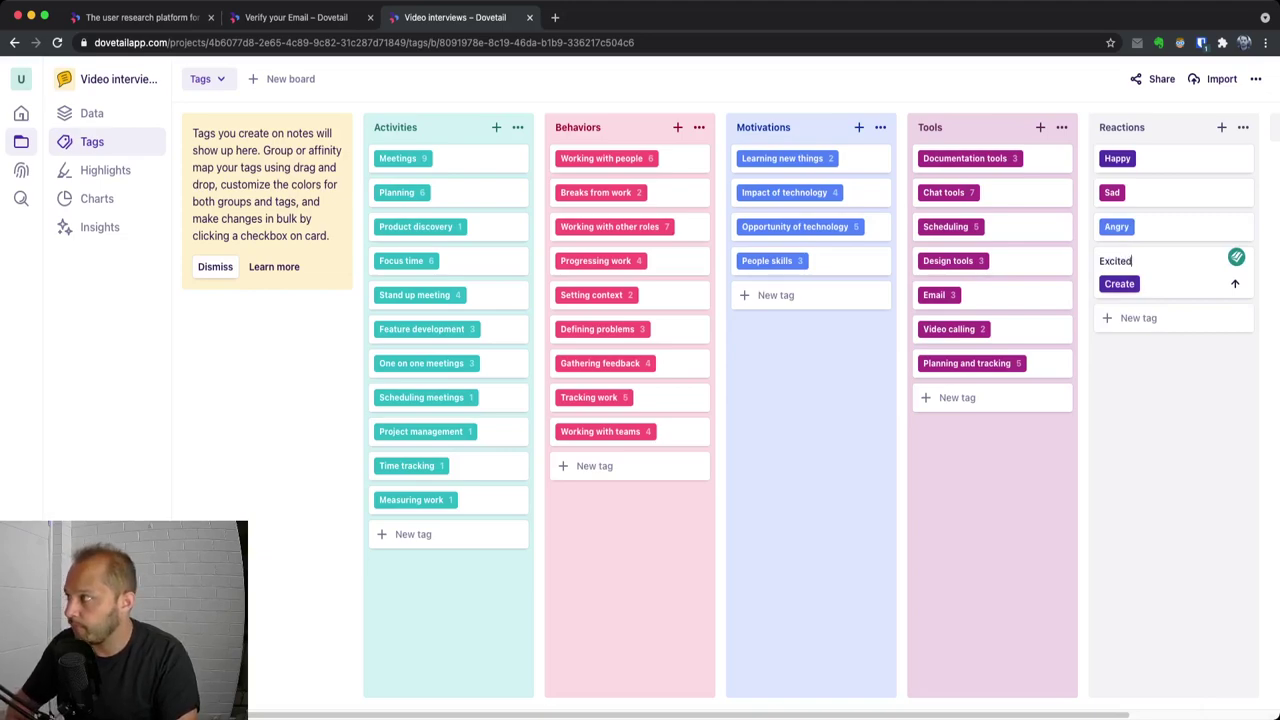
{"action": "key", "text": "Return"}
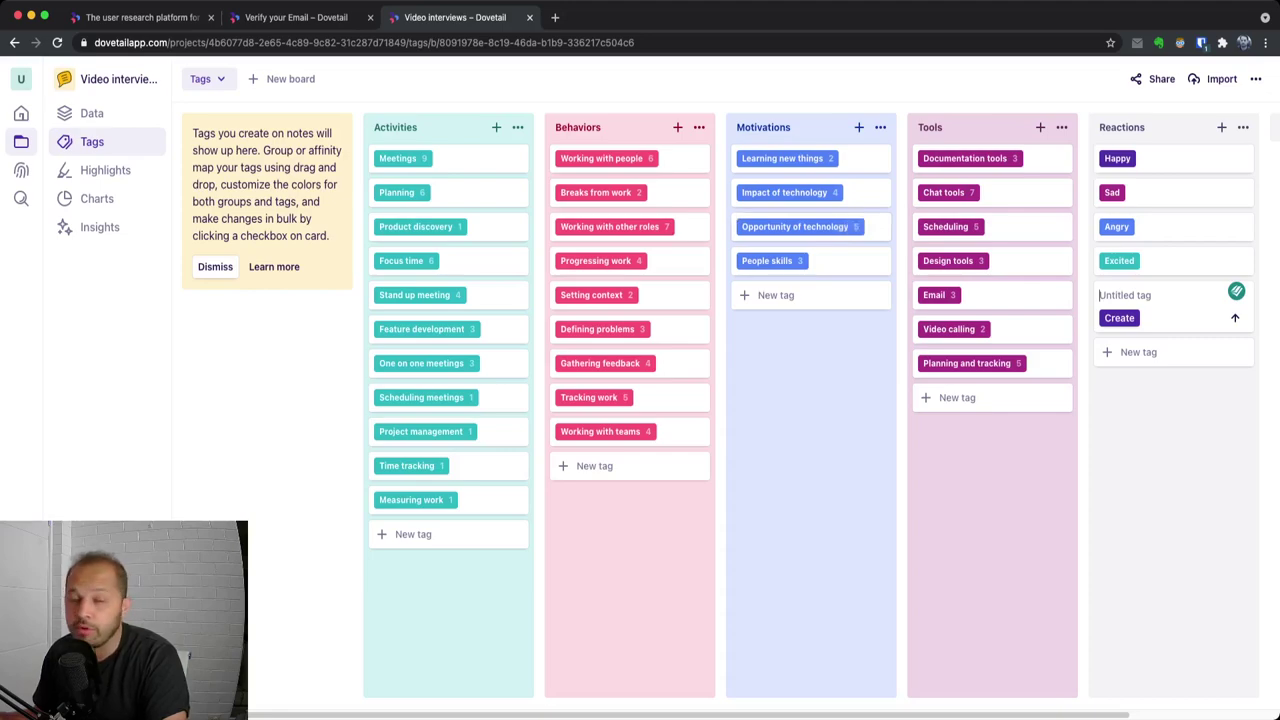
- Select the first three entries in the project's highlights table and add them to a newly created insight named New Insight
{"action": "left_click", "coordinate": [105, 170]}
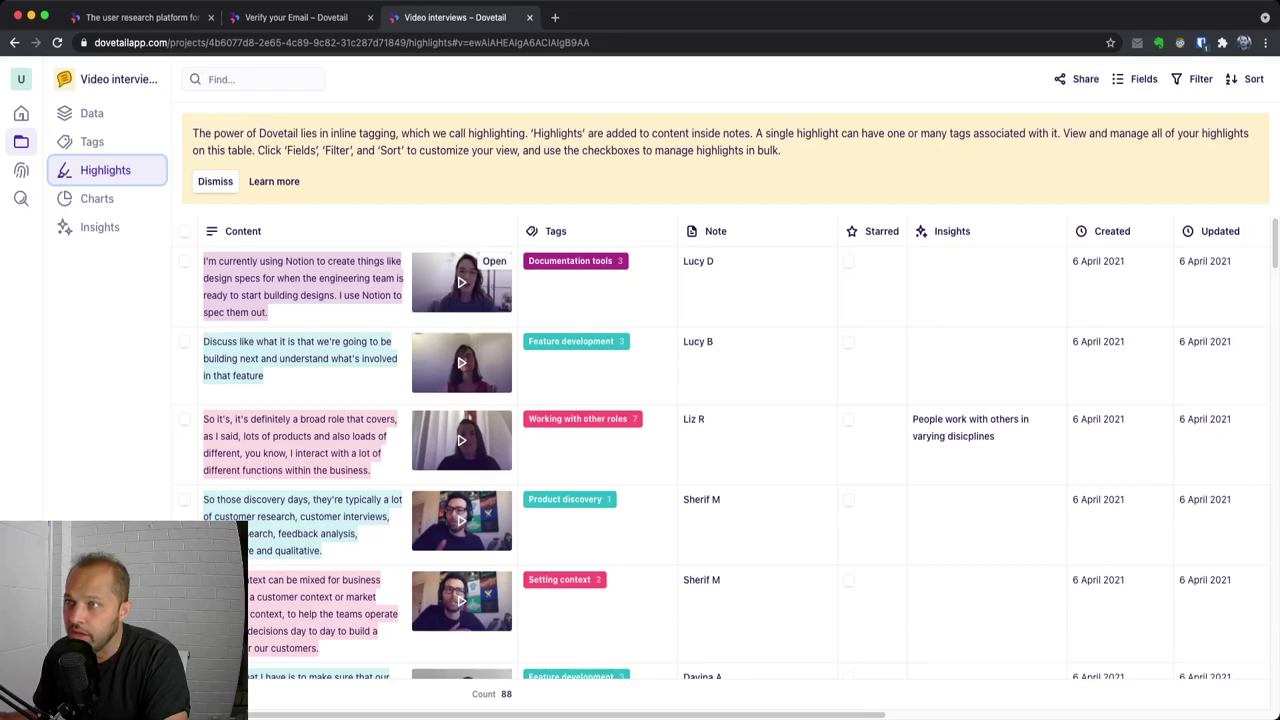
{"action": "left_click", "coordinate": [184, 261]}
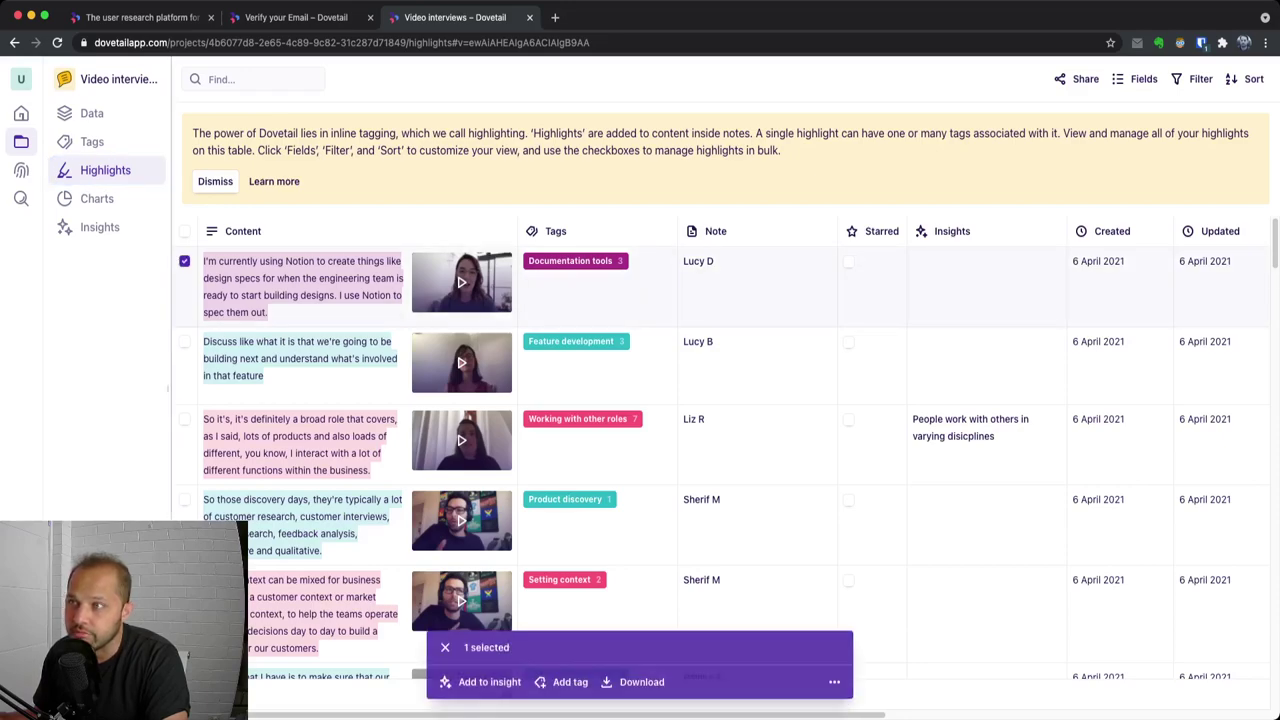
{"action": "left_click", "coordinate": [184, 341]}
{"action": "left_click", "coordinate": [184, 419]}
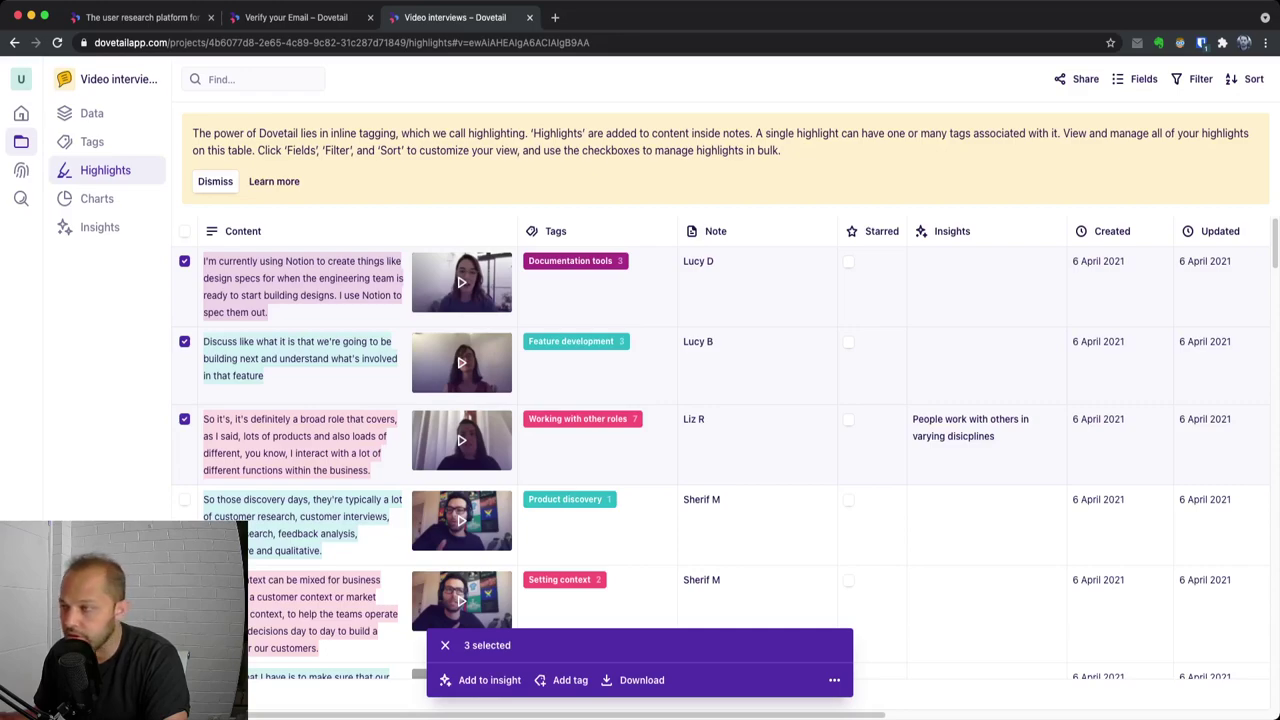
{"action": "left_click", "coordinate": [489, 680]}
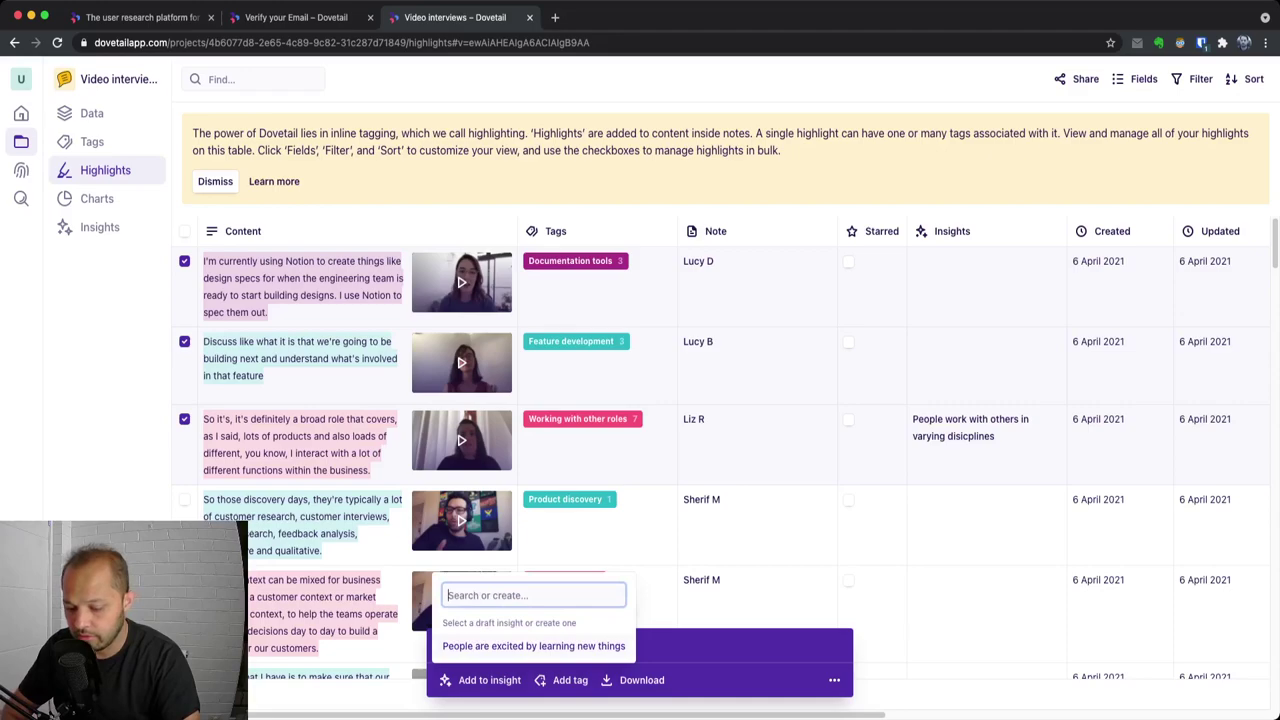
{"action": "type", "text": "New "}
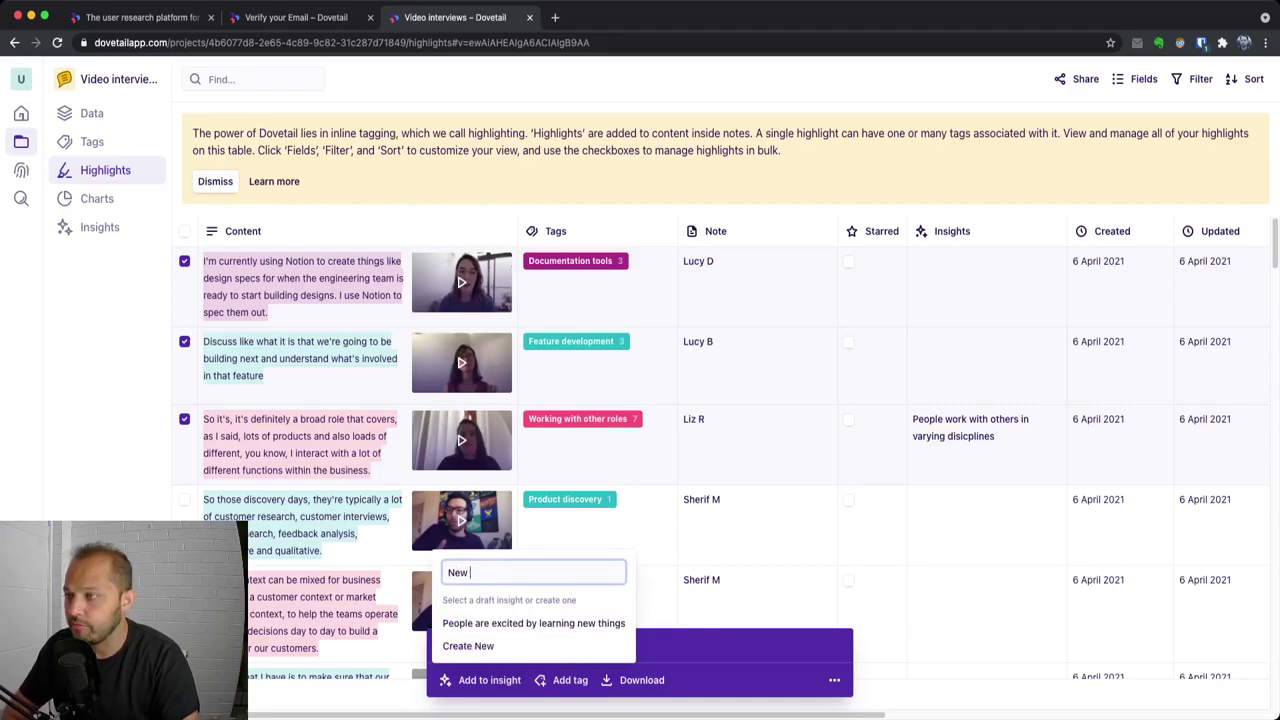
{"action": "type", "text": "Ini"}
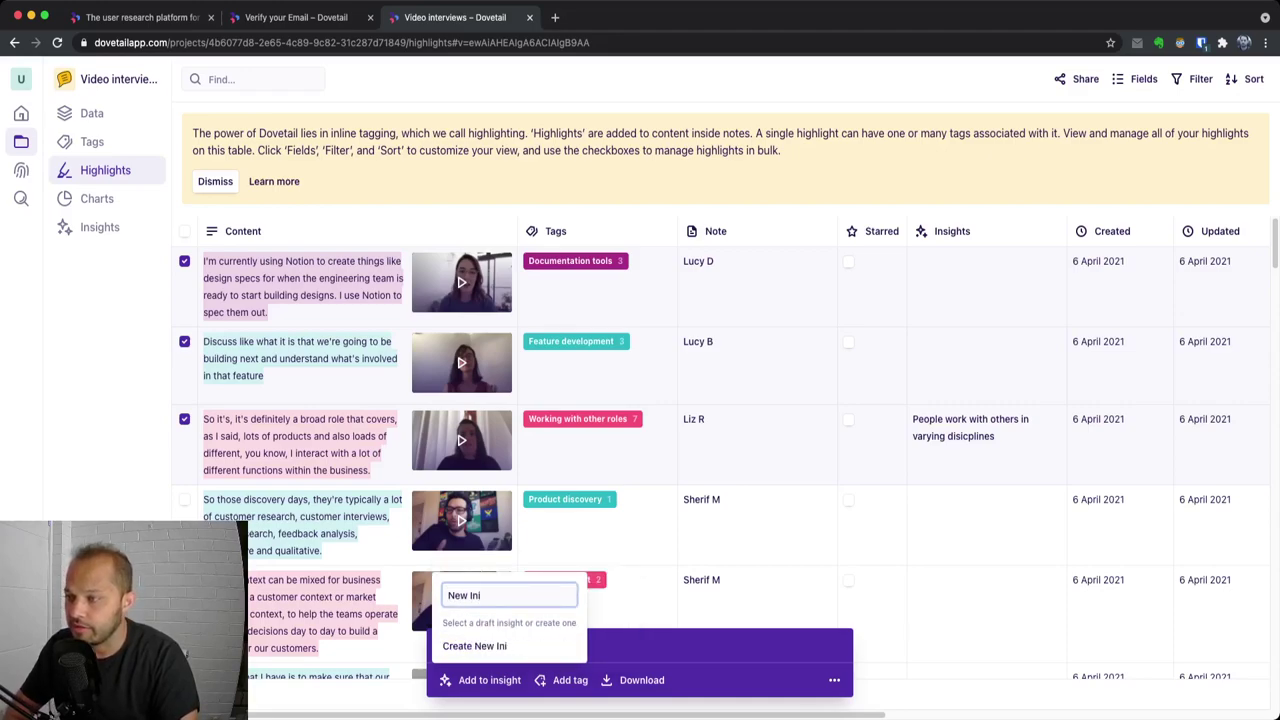
{"action": "key", "text": "BackSpace"}
{"action": "type", "text": "sight"}
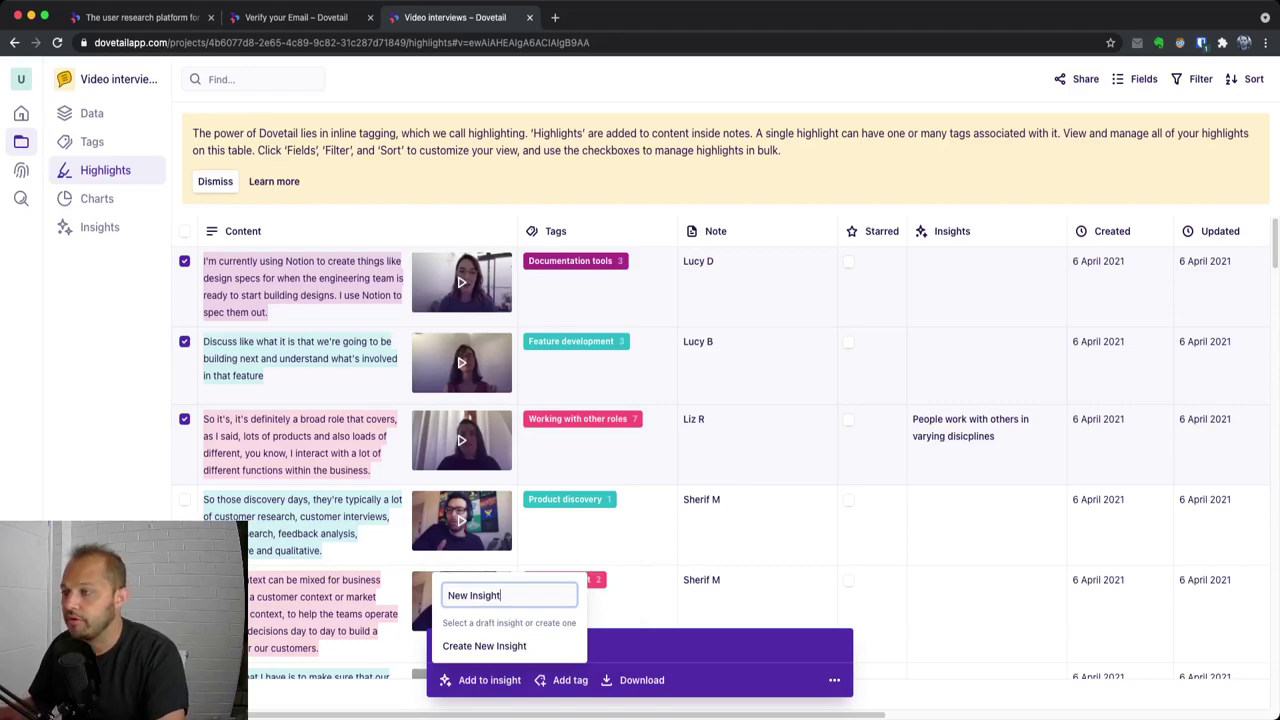
{"action": "key", "text": "Return"}
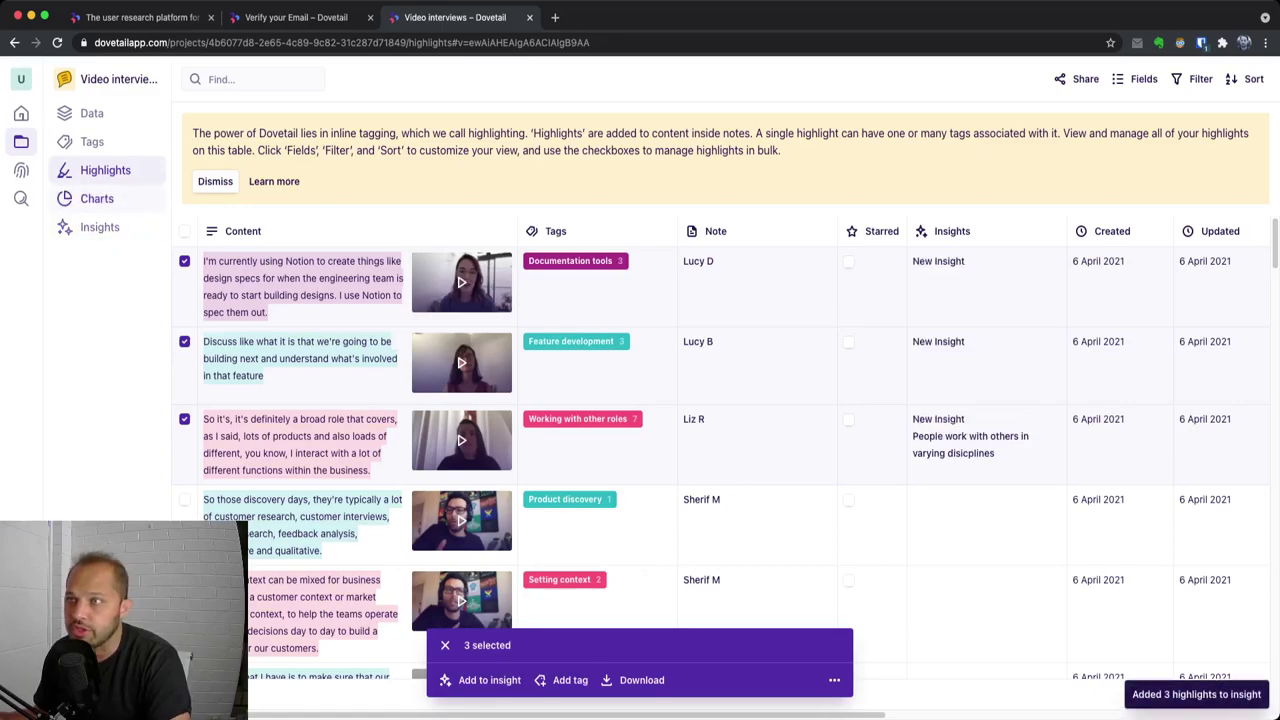
- Open the project's charts and collapse the Activities, Tools, Behaviors and Motivations groups in the tag filter
{"action": "left_click", "coordinate": [97, 198]}
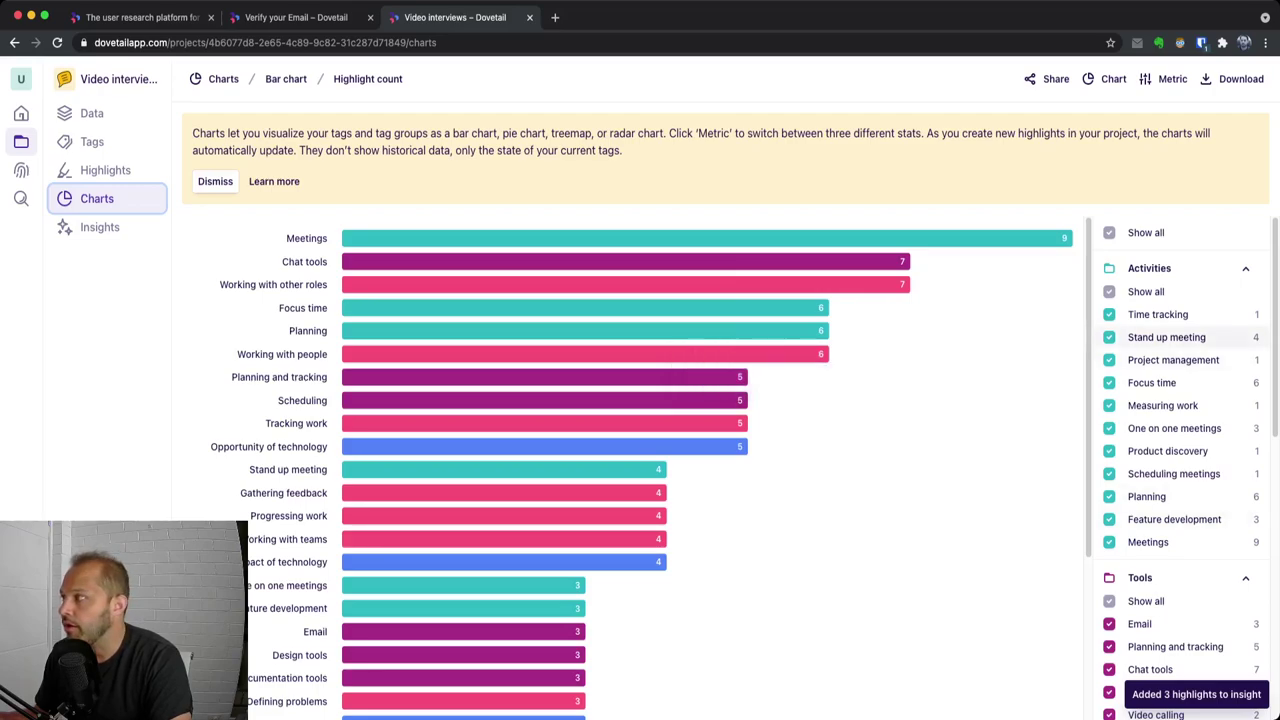
{"action": "left_click", "coordinate": [1245, 268]}
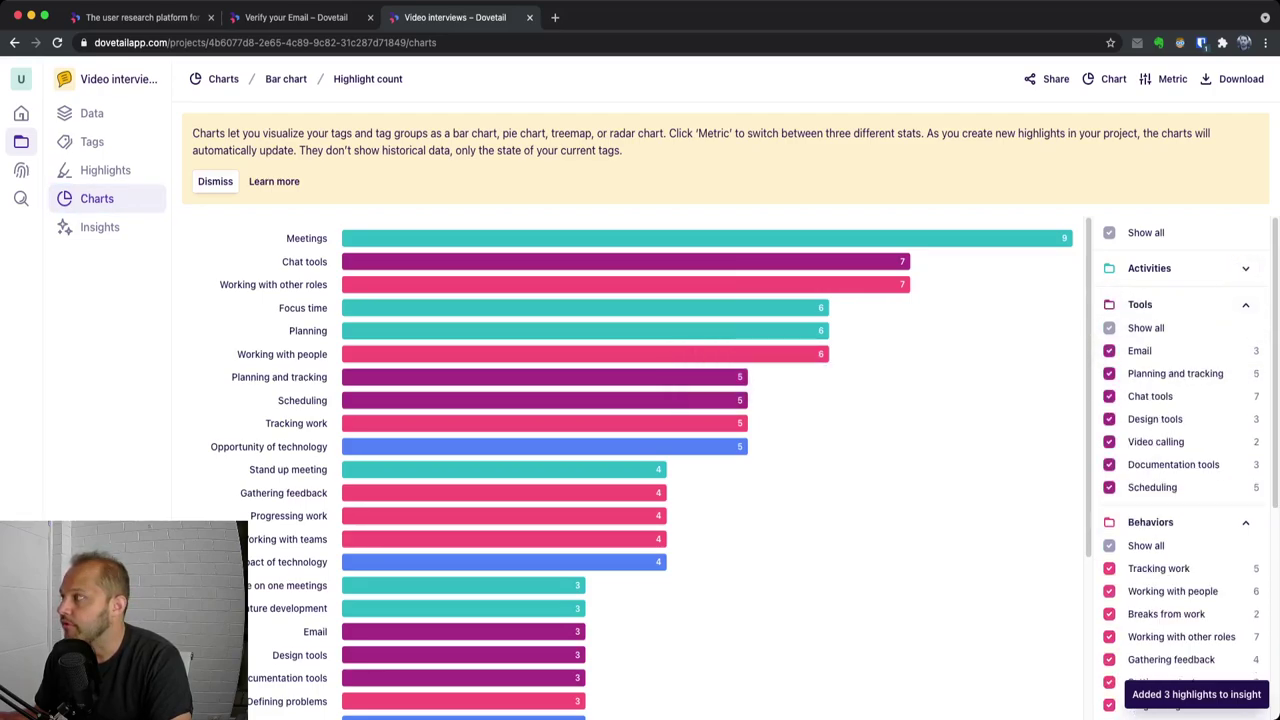
{"action": "left_click", "coordinate": [1245, 304]}
{"action": "left_click", "coordinate": [1245, 340]}
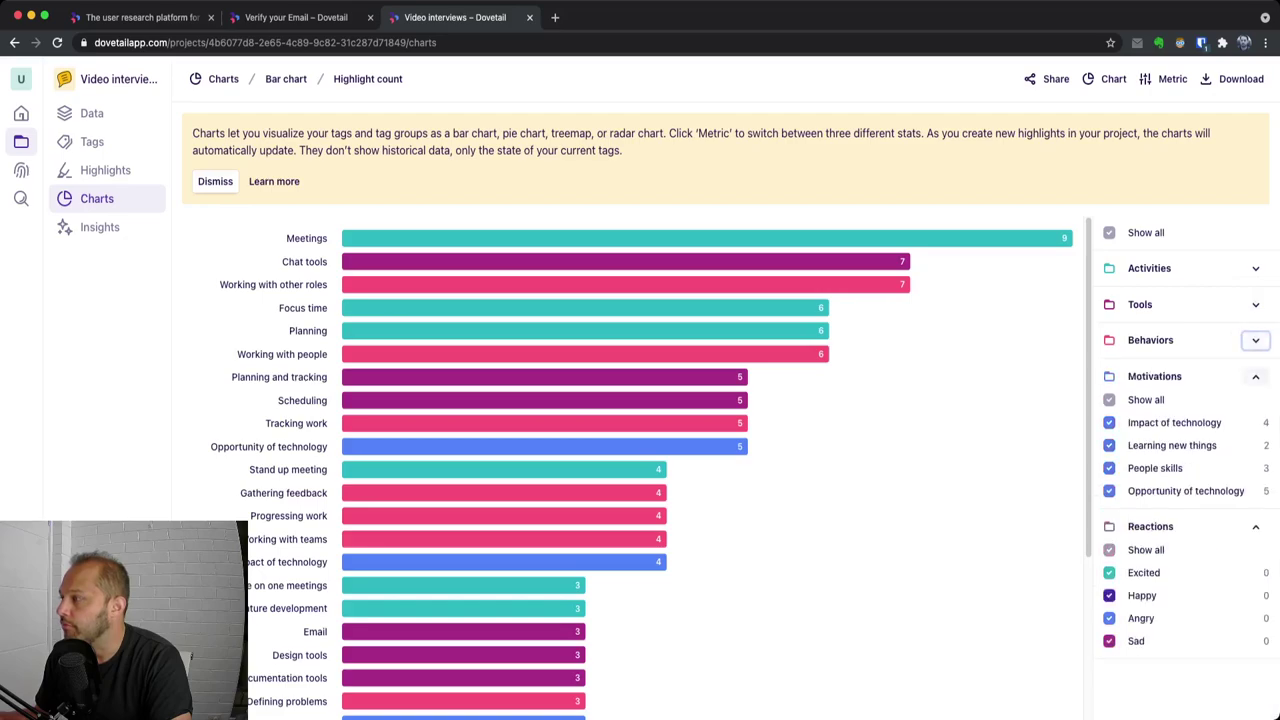
{"action": "left_click", "coordinate": [1251, 376]}
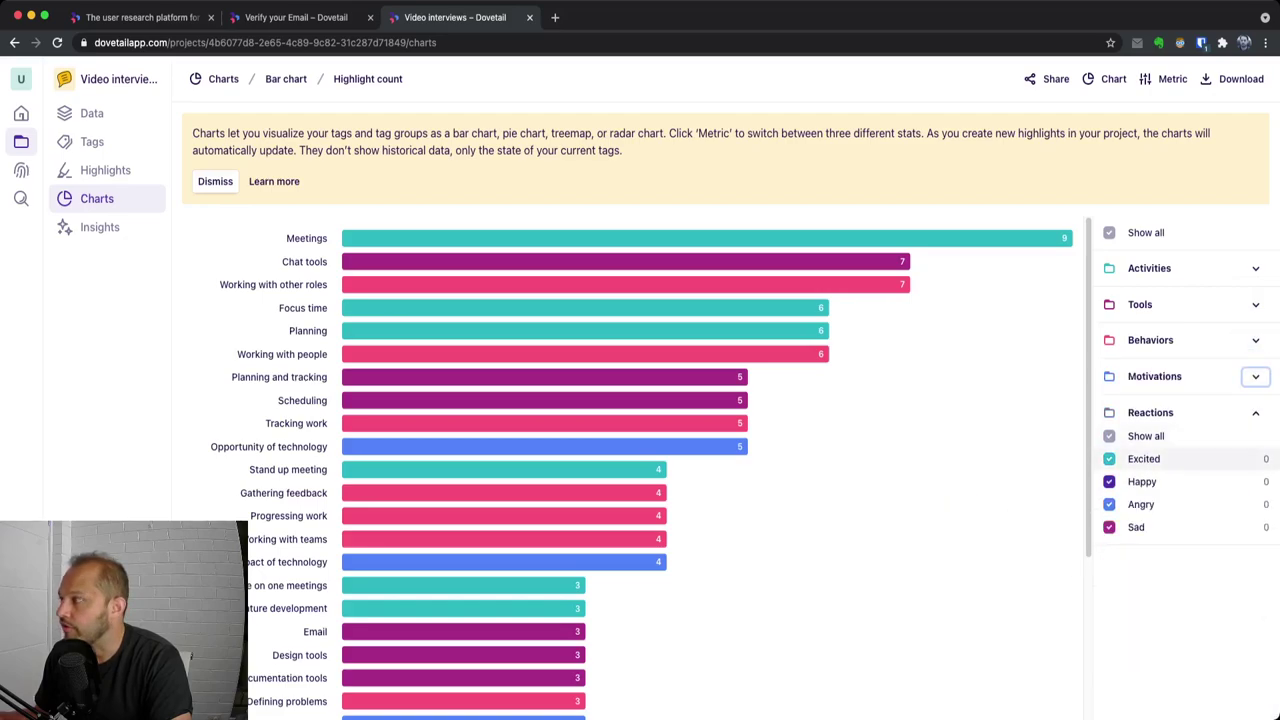
- Exclude all tags of the Reactions group from the bar chart, switching Excited on and off again
{"action": "left_click", "coordinate": [1146, 436]}
{"action": "left_click", "coordinate": [1109, 459]}
{"action": "left_click", "coordinate": [1109, 459]}
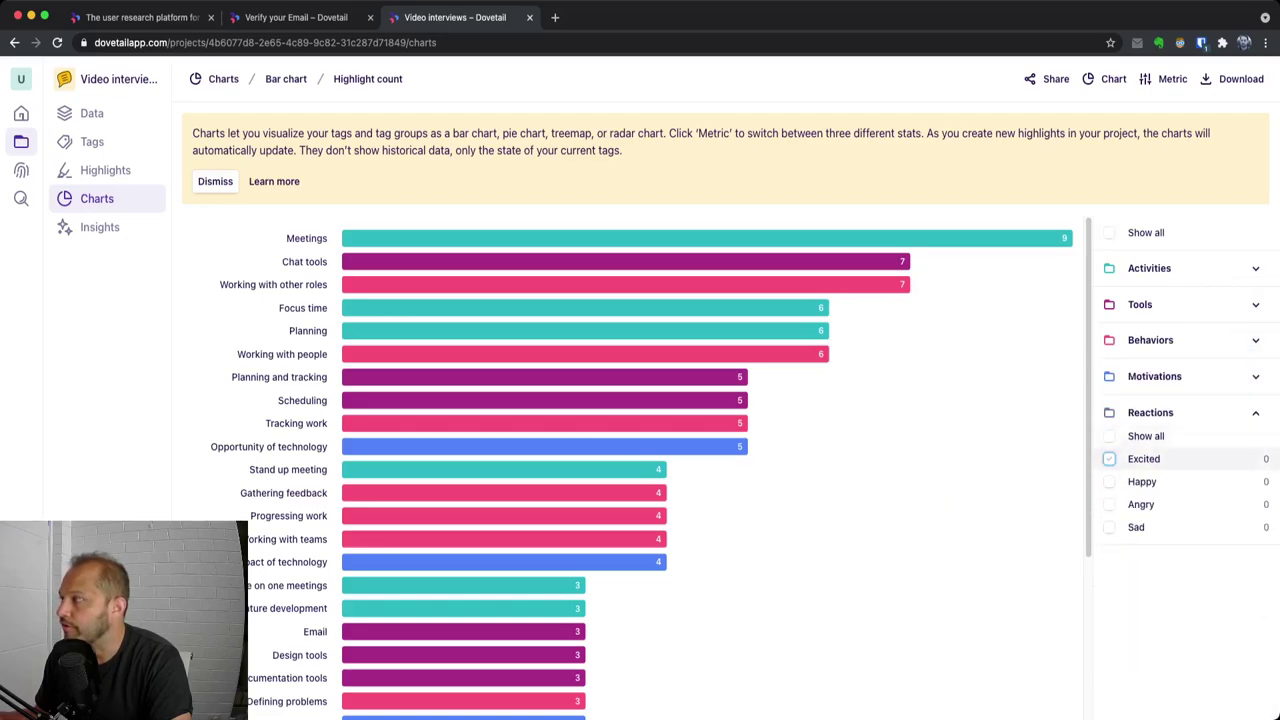
- Expand the Activities group and restrict its charted tags to Time tracking
{"action": "left_click", "coordinate": [1255, 268]}
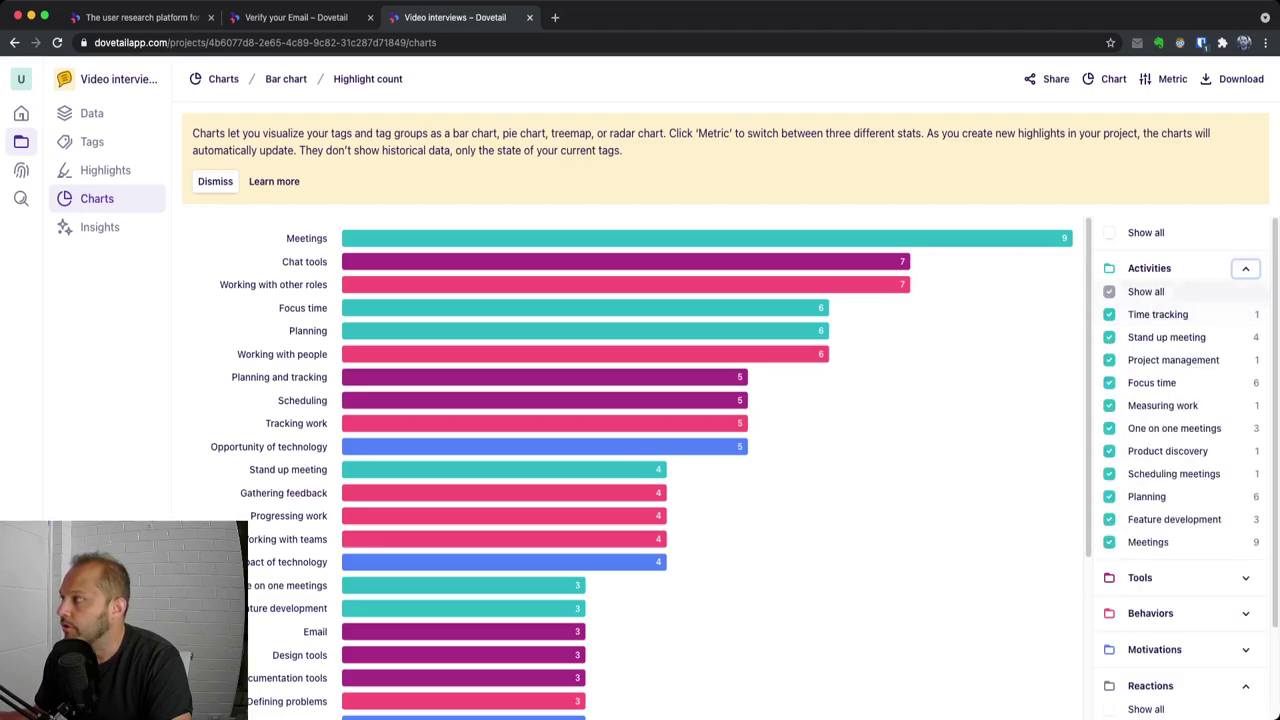
{"action": "left_click", "coordinate": [1109, 291]}
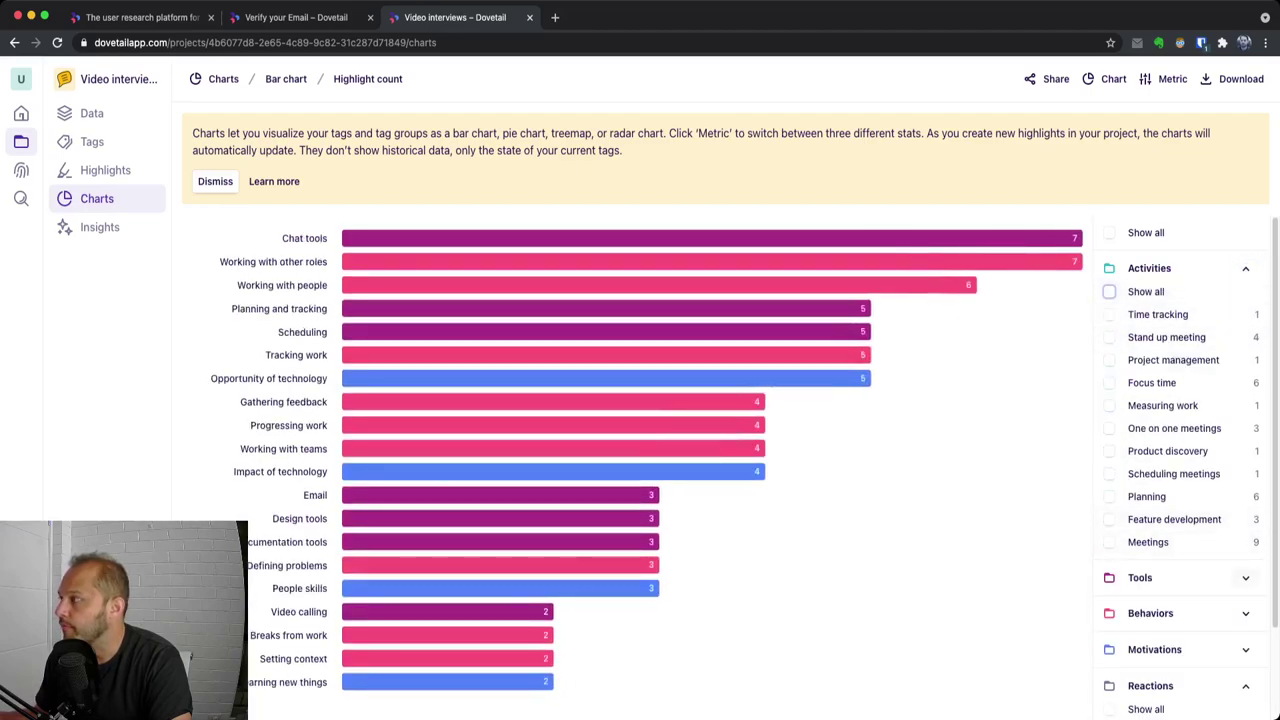
{"action": "left_click", "coordinate": [1109, 314]}
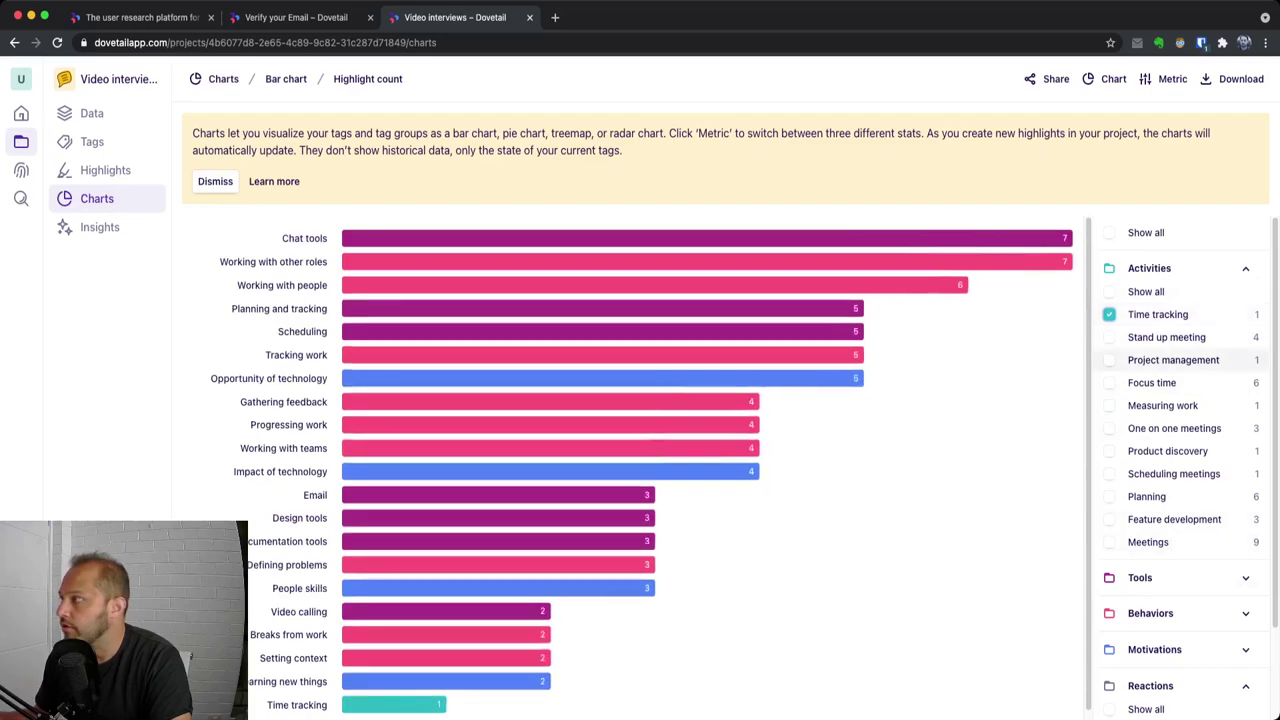
- Exclude all tags of the Tools, Behaviors and Motivations groups from the bar chart
{"action": "left_click", "coordinate": [1245, 577]}
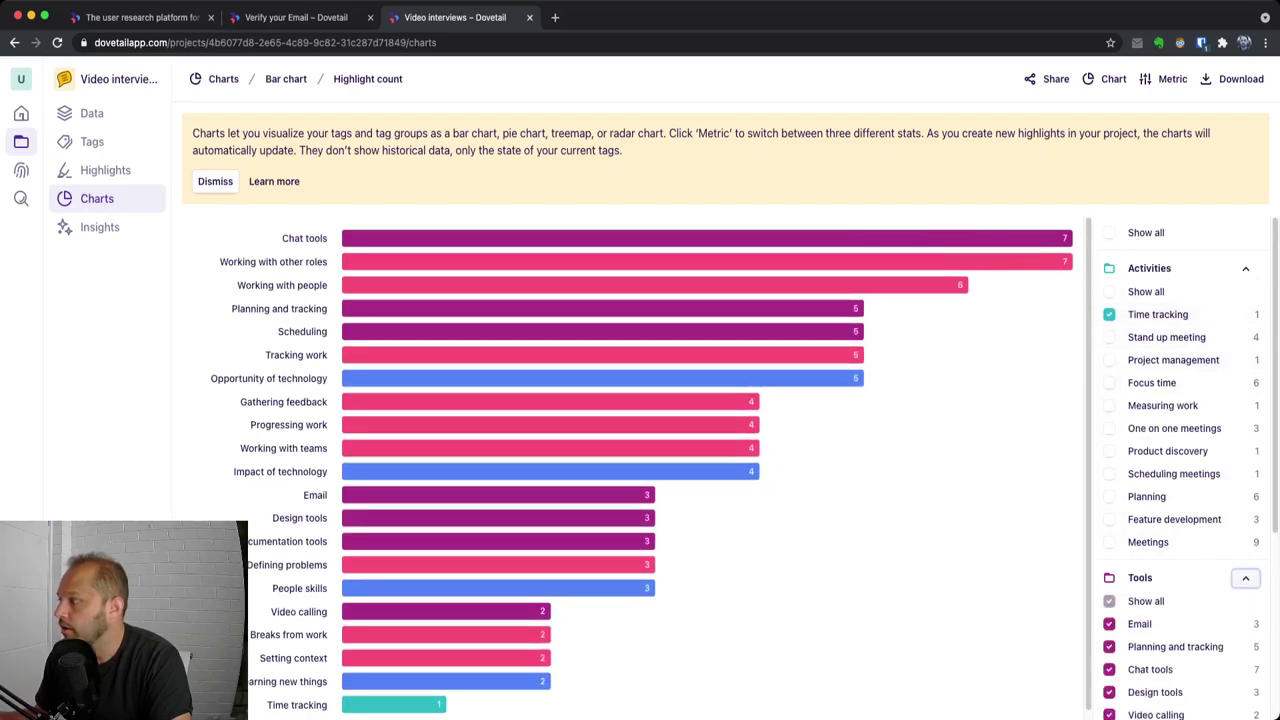
{"action": "scroll", "coordinate": [1180, 463], "scroll_direction": "down", "scroll_amount": 3}
{"action": "left_click", "coordinate": [1146, 463]}
{"action": "scroll", "coordinate": [1180, 463], "scroll_direction": "down", "scroll_amount": 3}
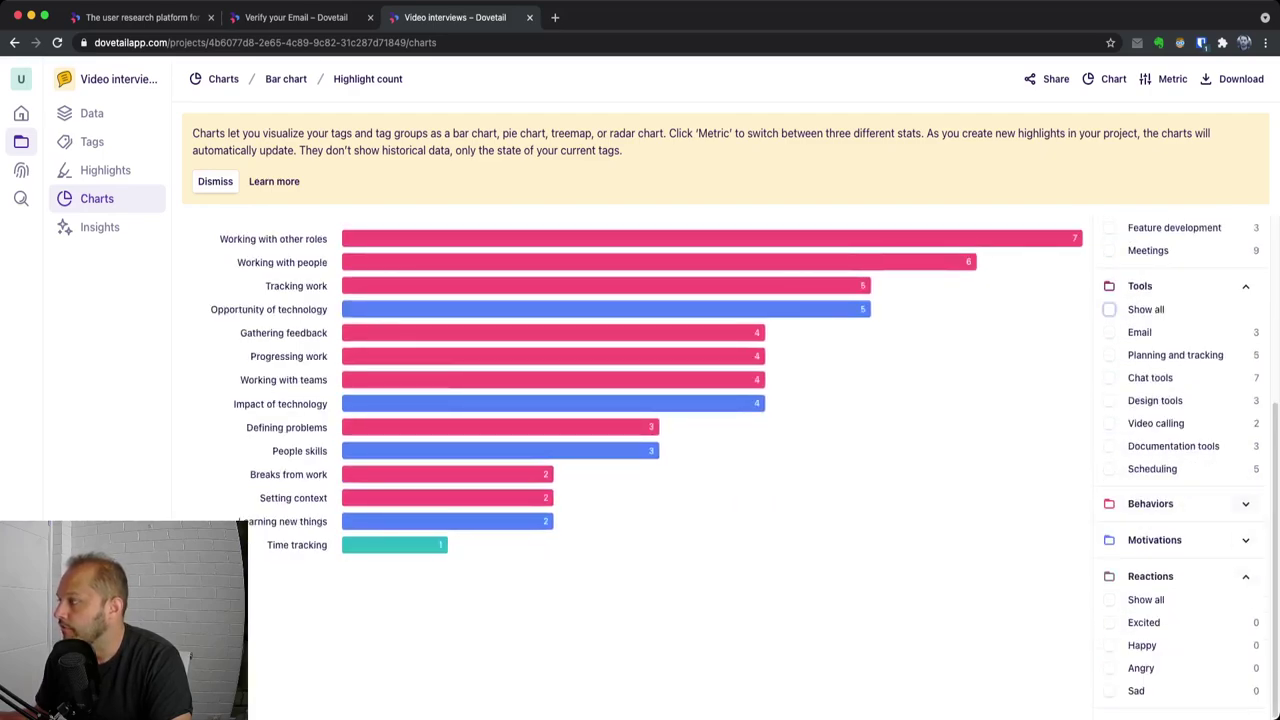
{"action": "left_click", "coordinate": [1245, 503]}
{"action": "left_click", "coordinate": [1146, 527]}
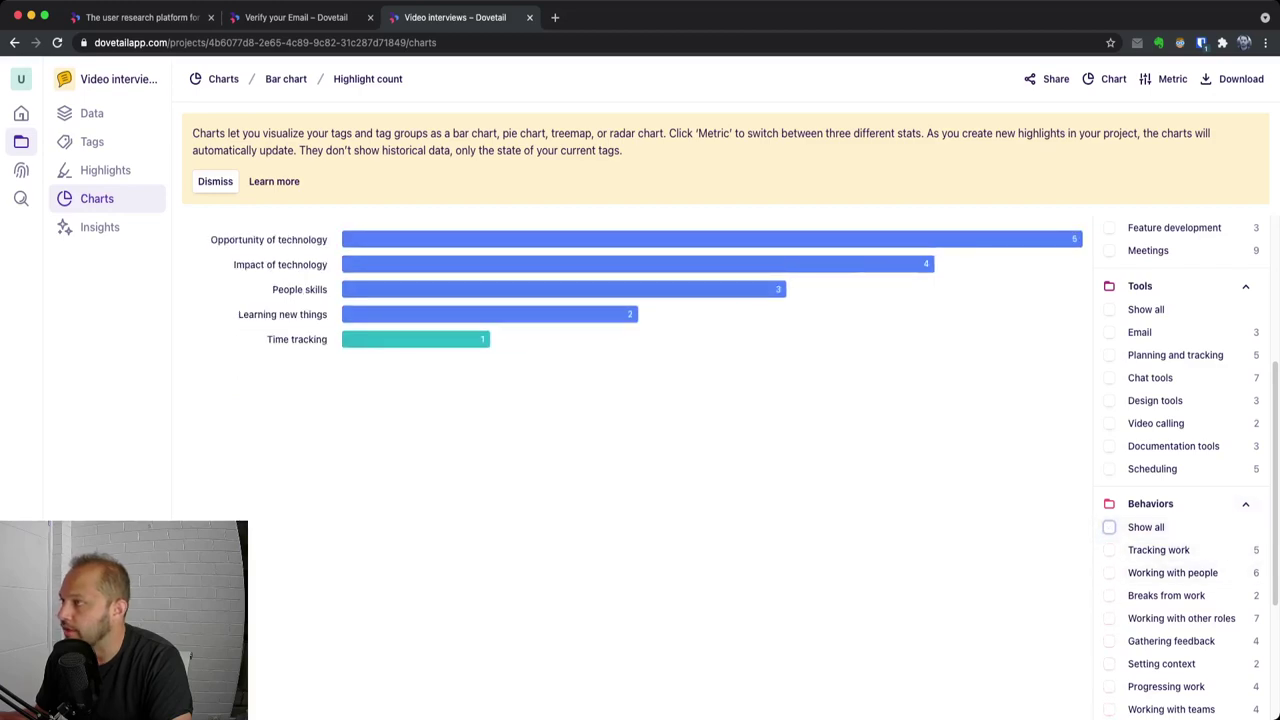
{"action": "left_click", "coordinate": [1245, 503]}
{"action": "left_click", "coordinate": [1245, 540]}
{"action": "left_click", "coordinate": [1110, 563]}
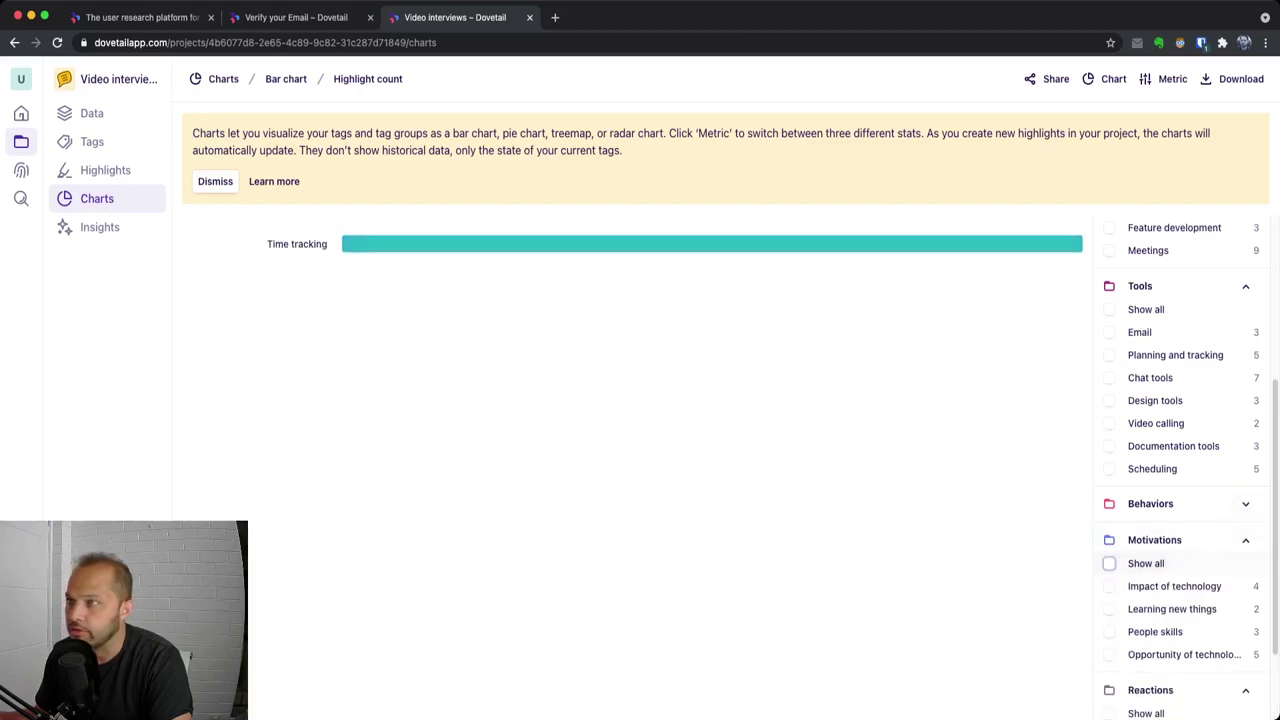
- Add Focus time, Product discovery and Feature development to the chart, and finish by showing all Activities tags
{"action": "scroll", "coordinate": [1110, 451], "scroll_direction": "up", "scroll_amount": 3}
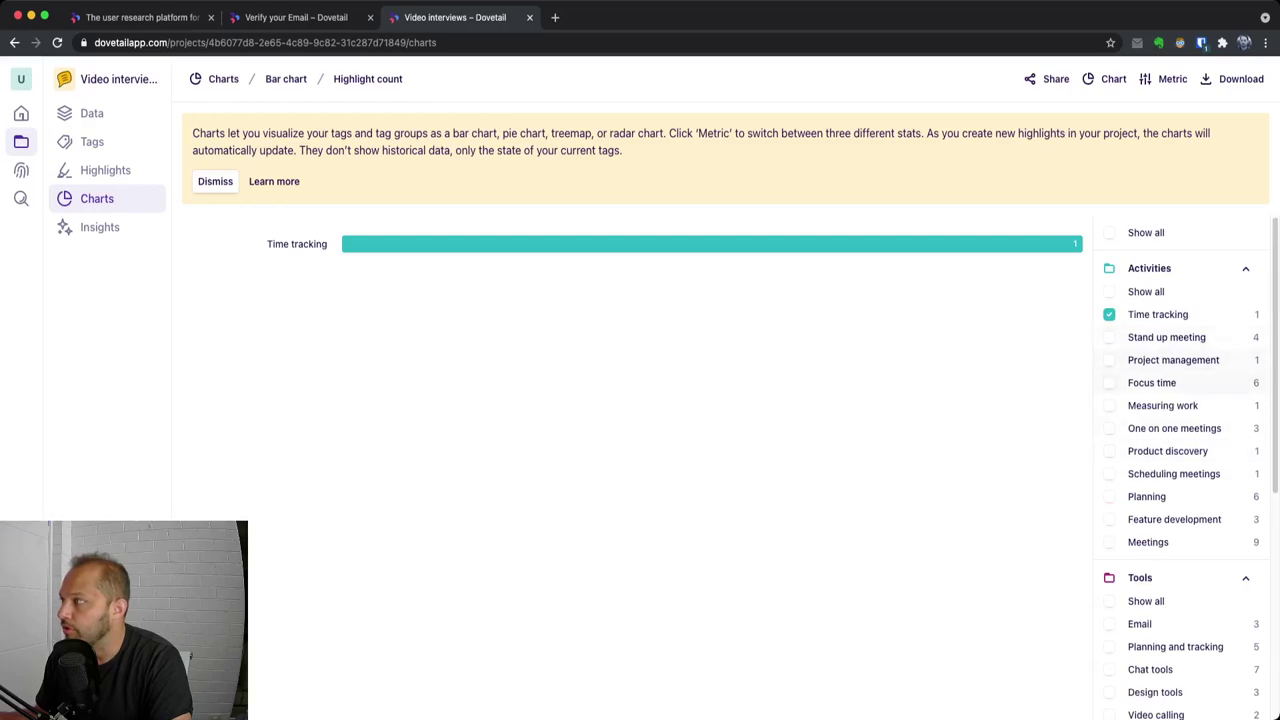
{"action": "left_click", "coordinate": [1109, 382]}
{"action": "left_click", "coordinate": [1109, 451]}
{"action": "left_click", "coordinate": [1109, 519]}
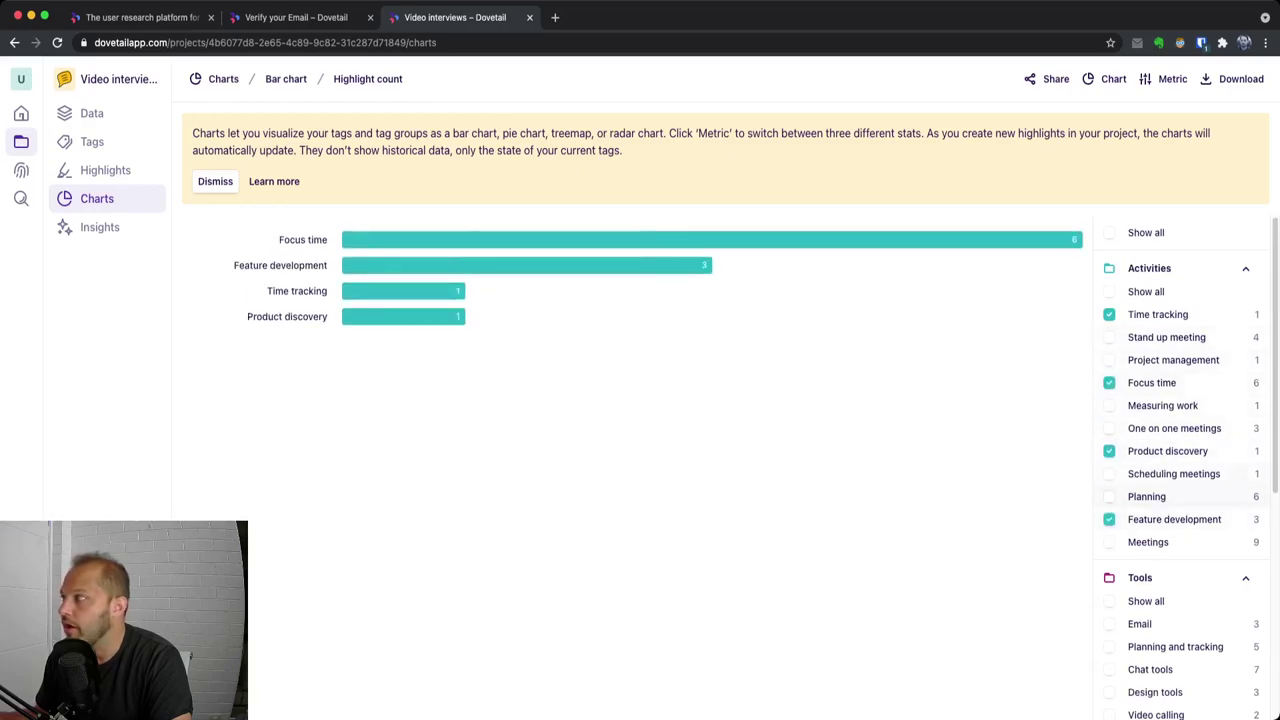
{"action": "left_click", "coordinate": [1109, 291]}
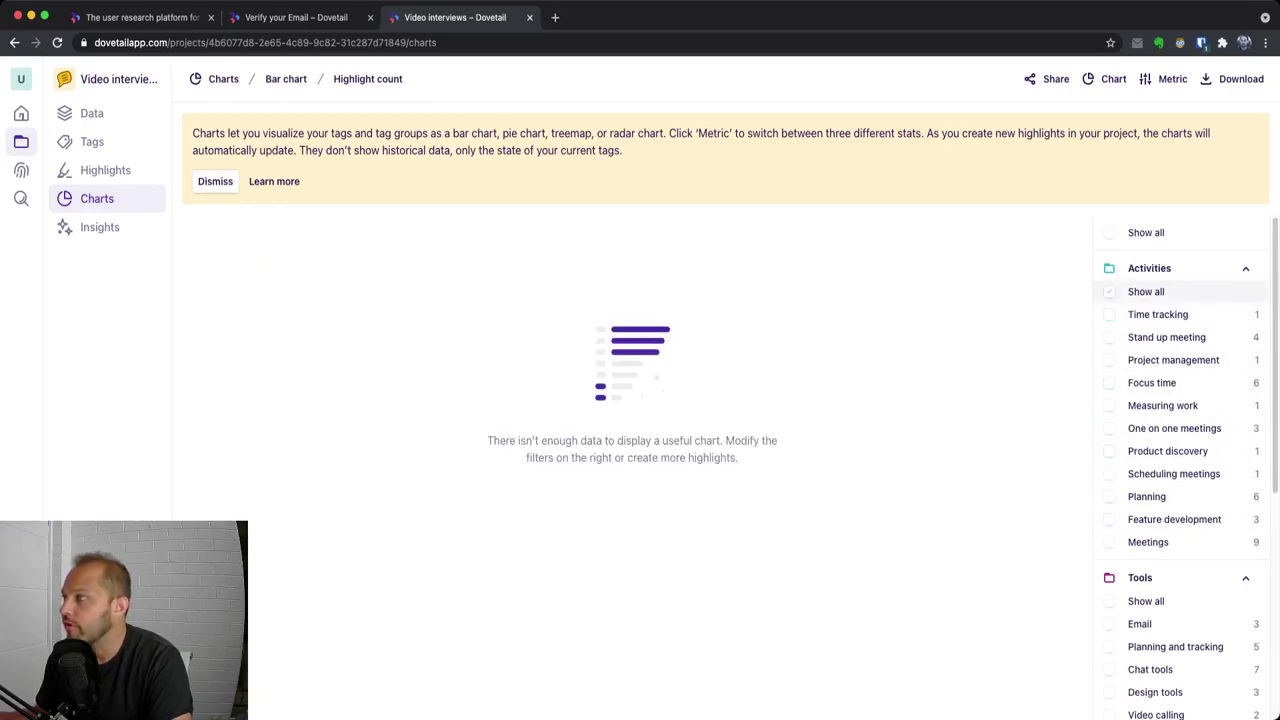
{"action": "left_click", "coordinate": [1109, 291]}
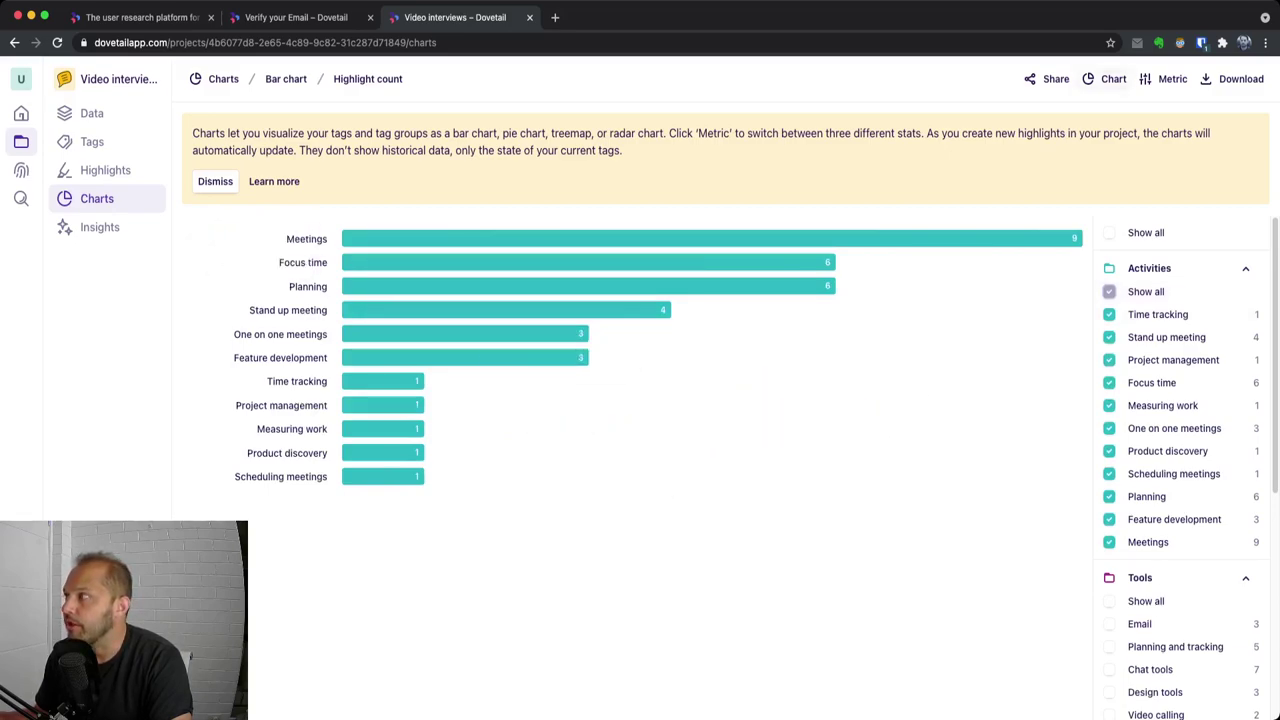
- Display the charted tags as a pie chart and switch them to a treemap
{"action": "left_click", "coordinate": [1106, 78]}
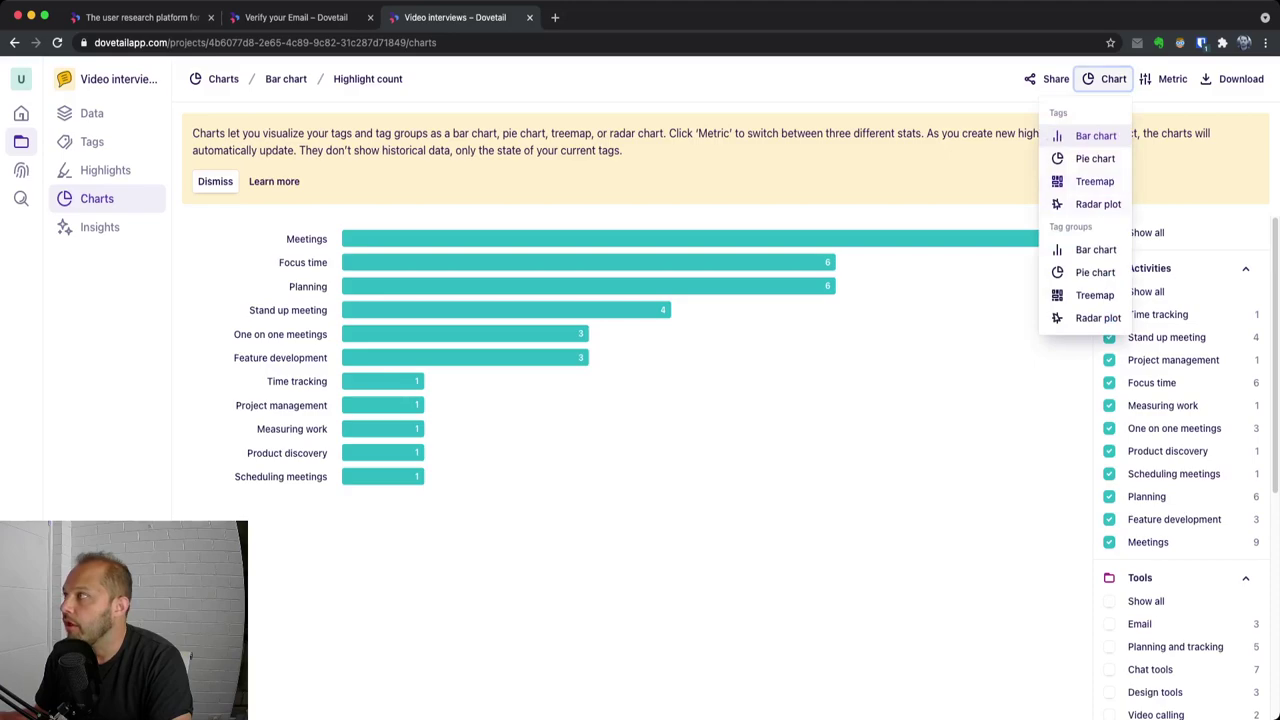
{"action": "left_click", "coordinate": [1095, 158]}
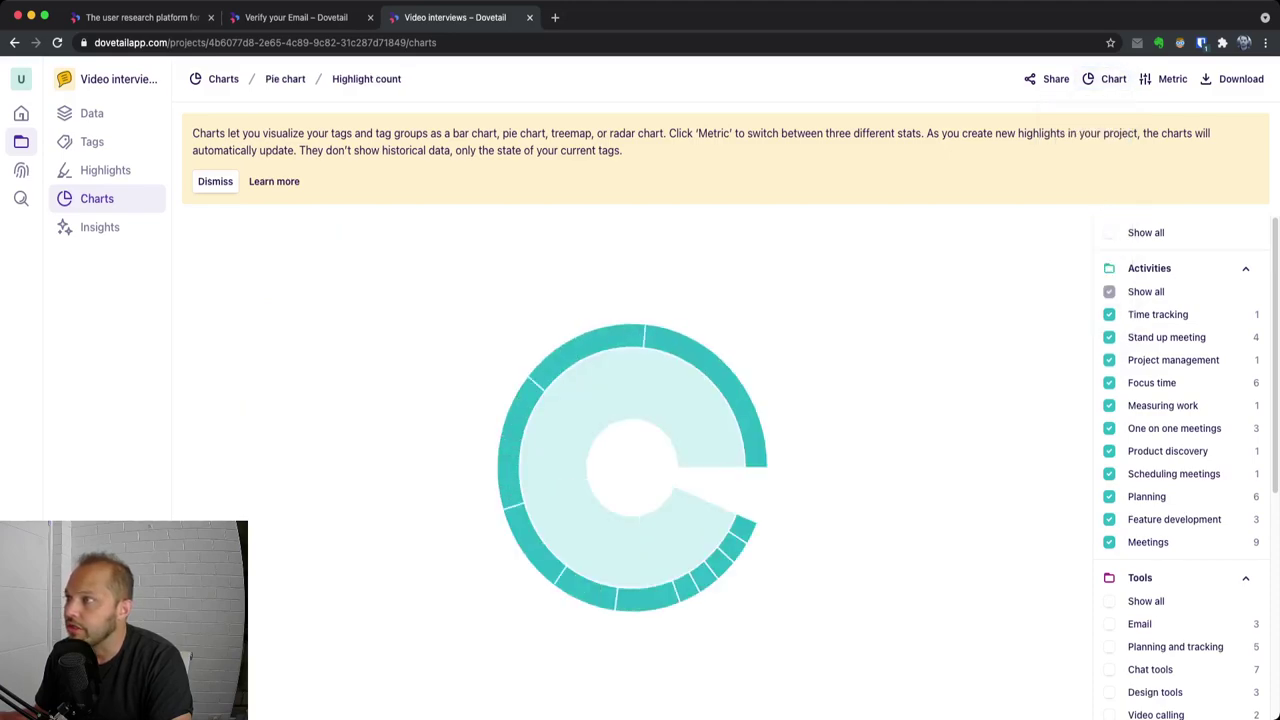
{"action": "left_click", "coordinate": [1106, 78]}
{"action": "left_click", "coordinate": [1094, 181]}
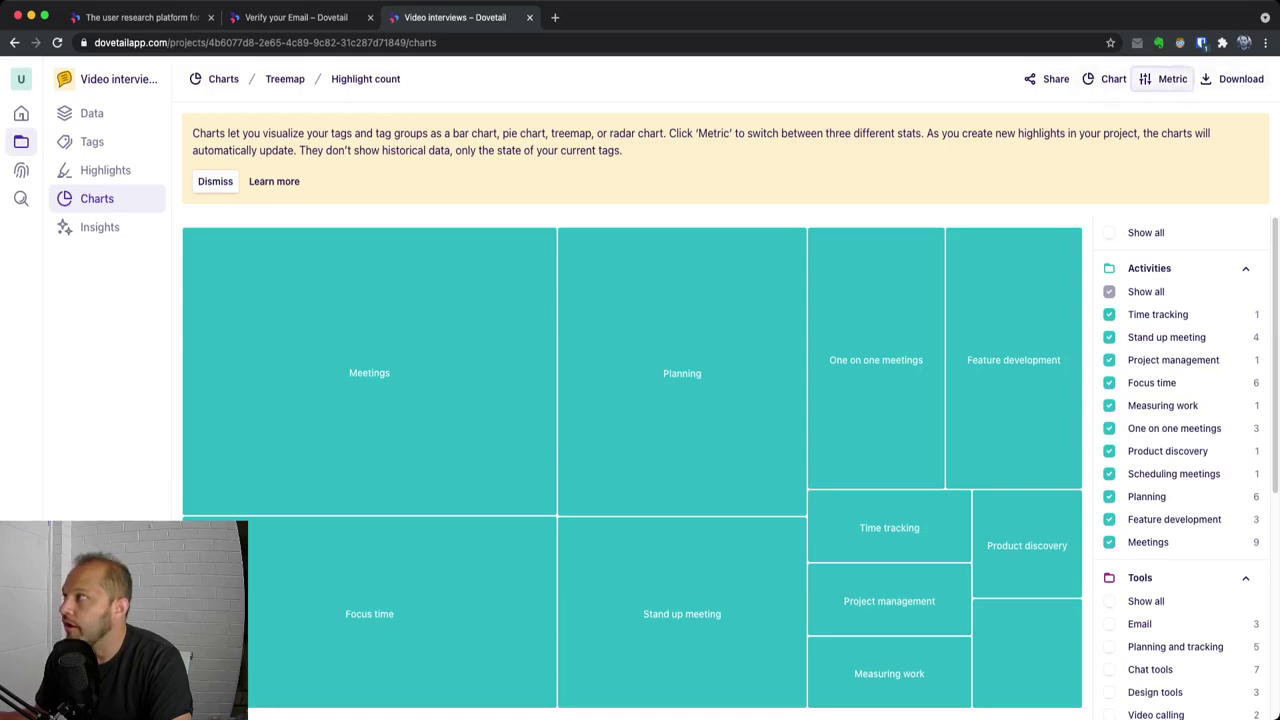
- Compare the treemap by note count, highlight count and text volume, ending on highlight count
{"action": "left_click", "coordinate": [1165, 79]}
{"action": "left_click", "coordinate": [1138, 135]}
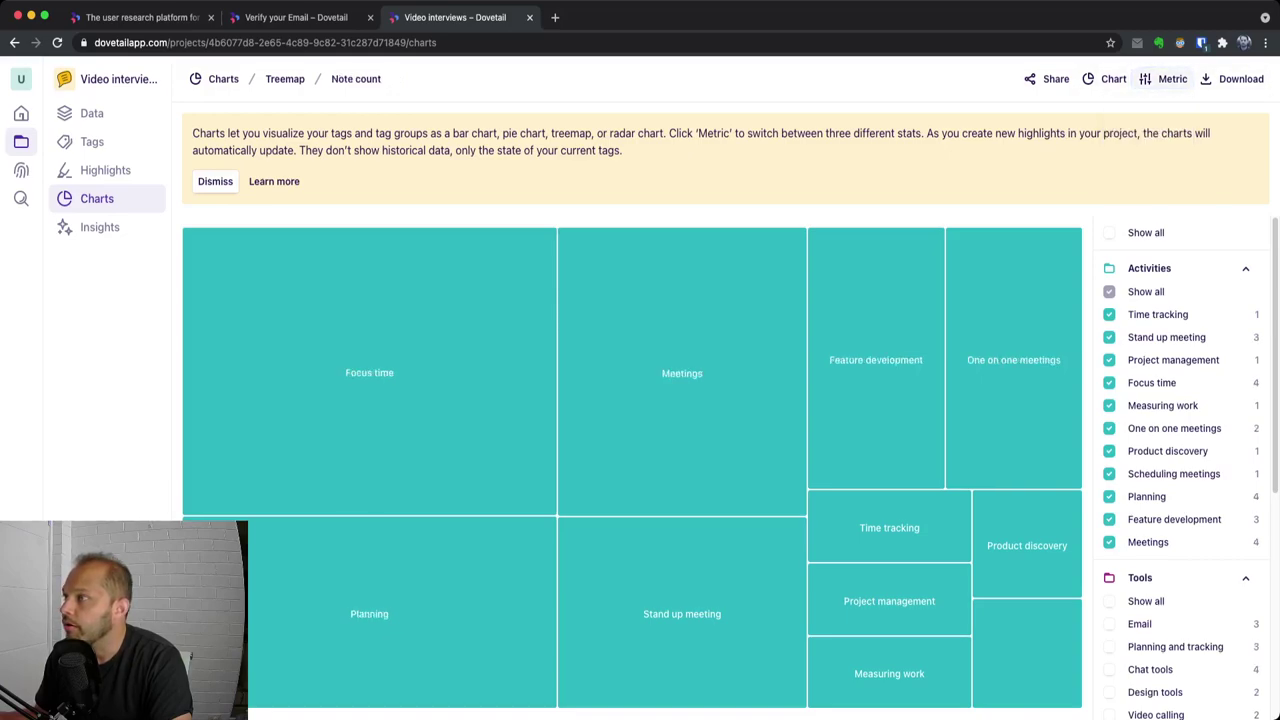
{"action": "left_click", "coordinate": [1165, 79]}
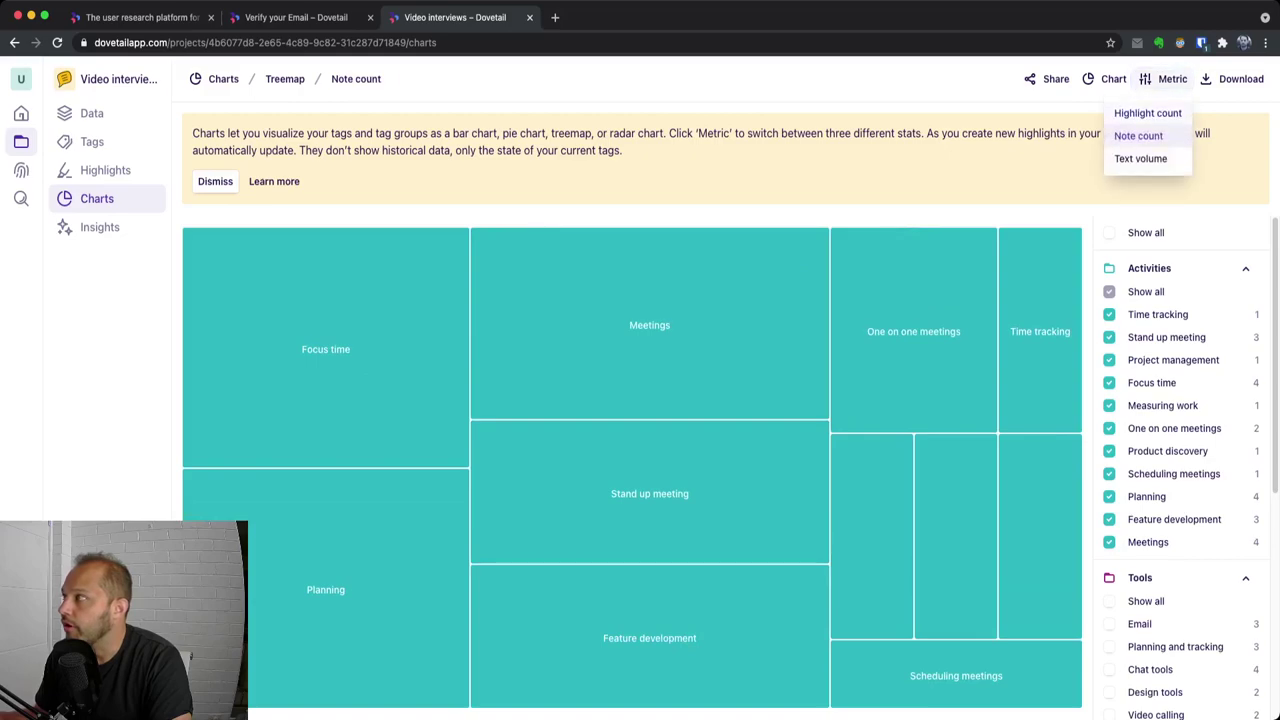
{"action": "left_click", "coordinate": [1147, 113]}
{"action": "left_click", "coordinate": [1165, 79]}
{"action": "left_click", "coordinate": [1140, 158]}
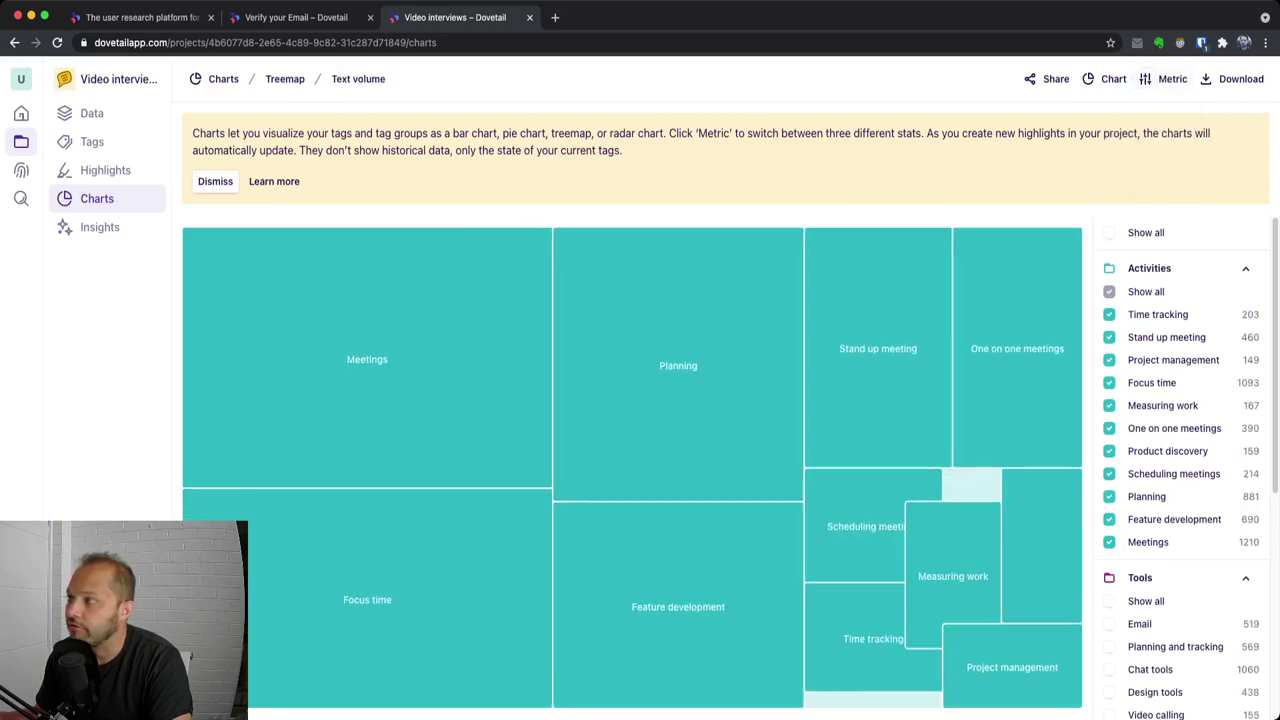
{"action": "left_click", "coordinate": [1165, 79]}
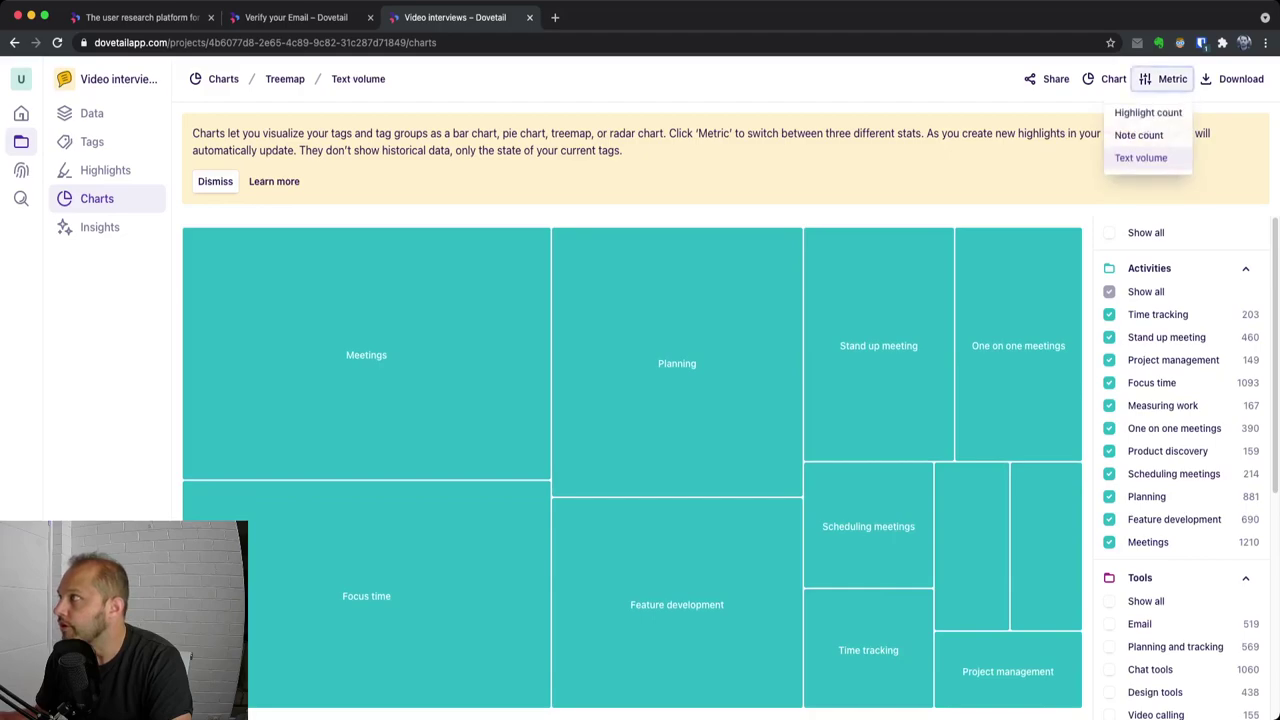
{"action": "left_click", "coordinate": [1147, 113]}
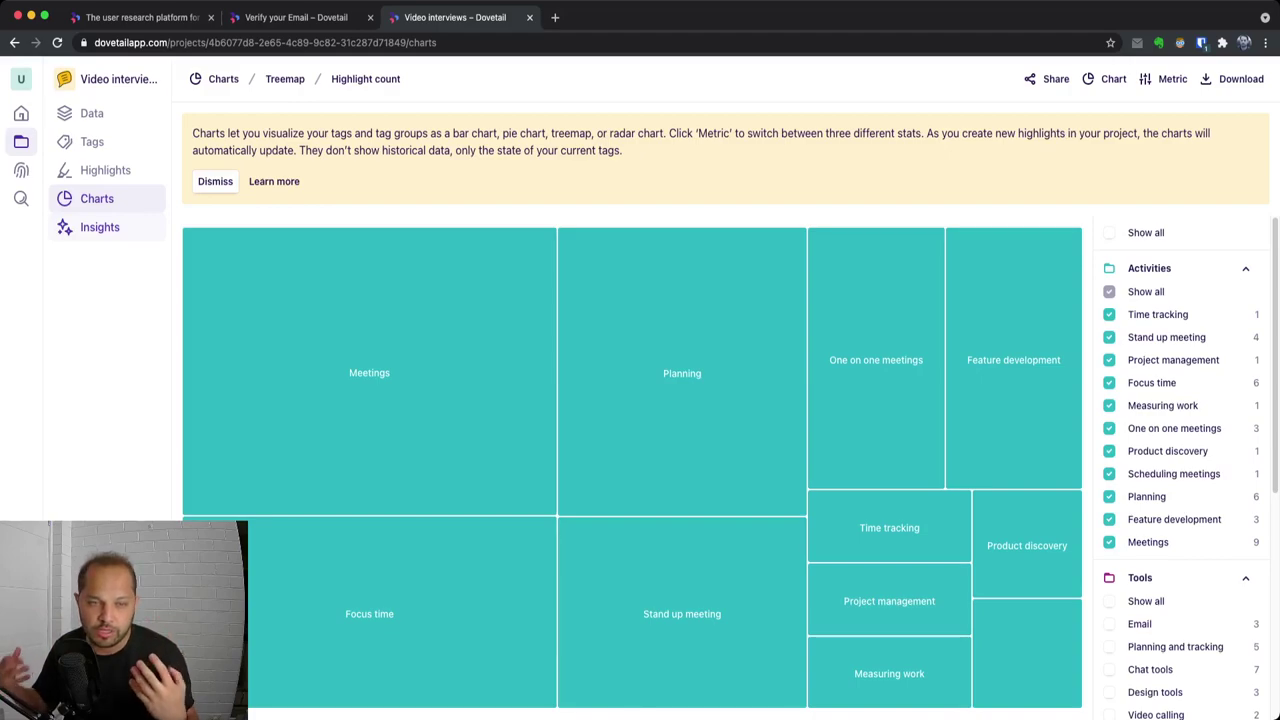
- Open the New Insight draft from the project's insights and review its title, embedded video highlights and insert options
{"action": "left_click", "coordinate": [99, 227]}
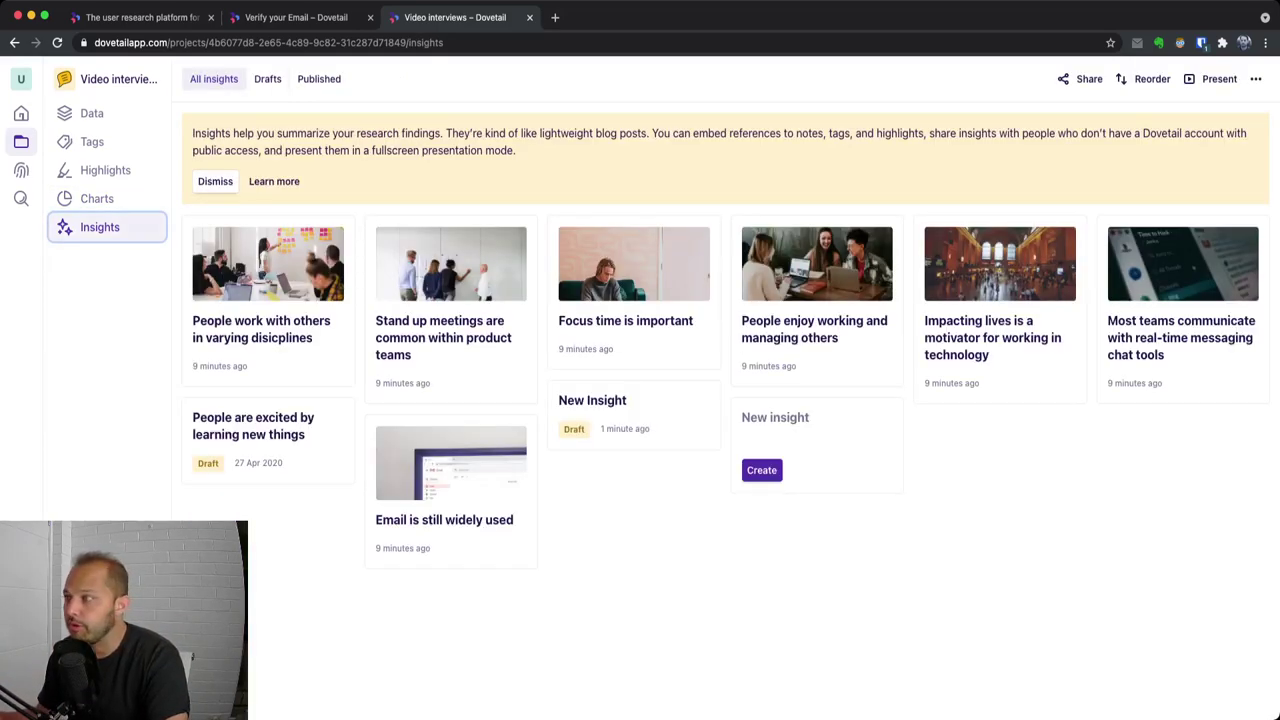
{"action": "left_click", "coordinate": [600, 405]}
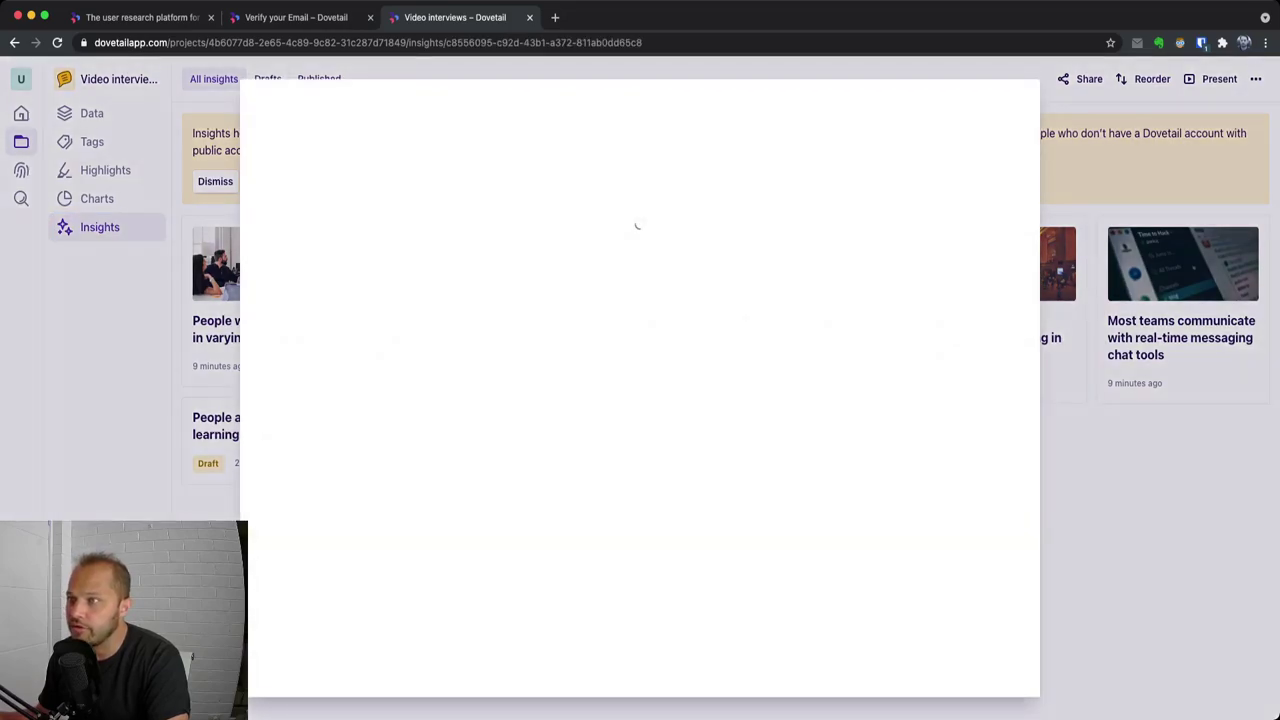
{"action": "scroll", "coordinate": [636, 420], "scroll_direction": "down", "scroll_amount": 5}
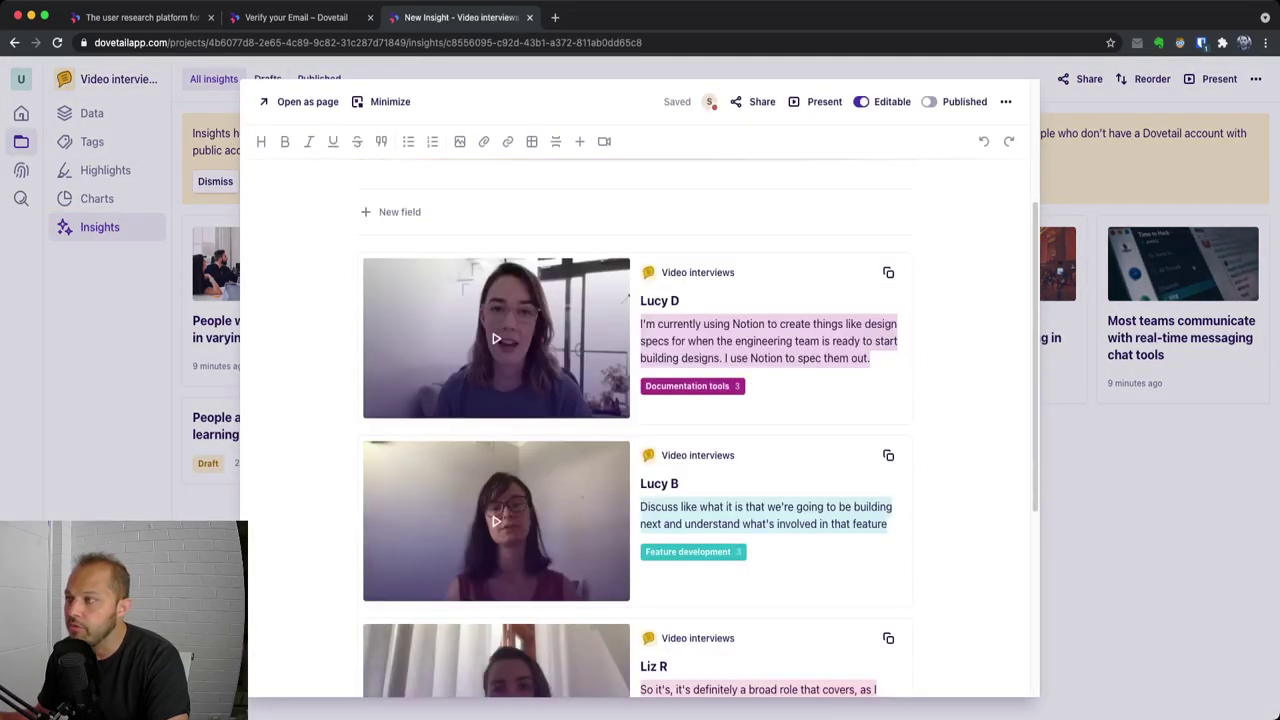
{"action": "scroll", "coordinate": [636, 420], "scroll_direction": "down", "scroll_amount": 3}
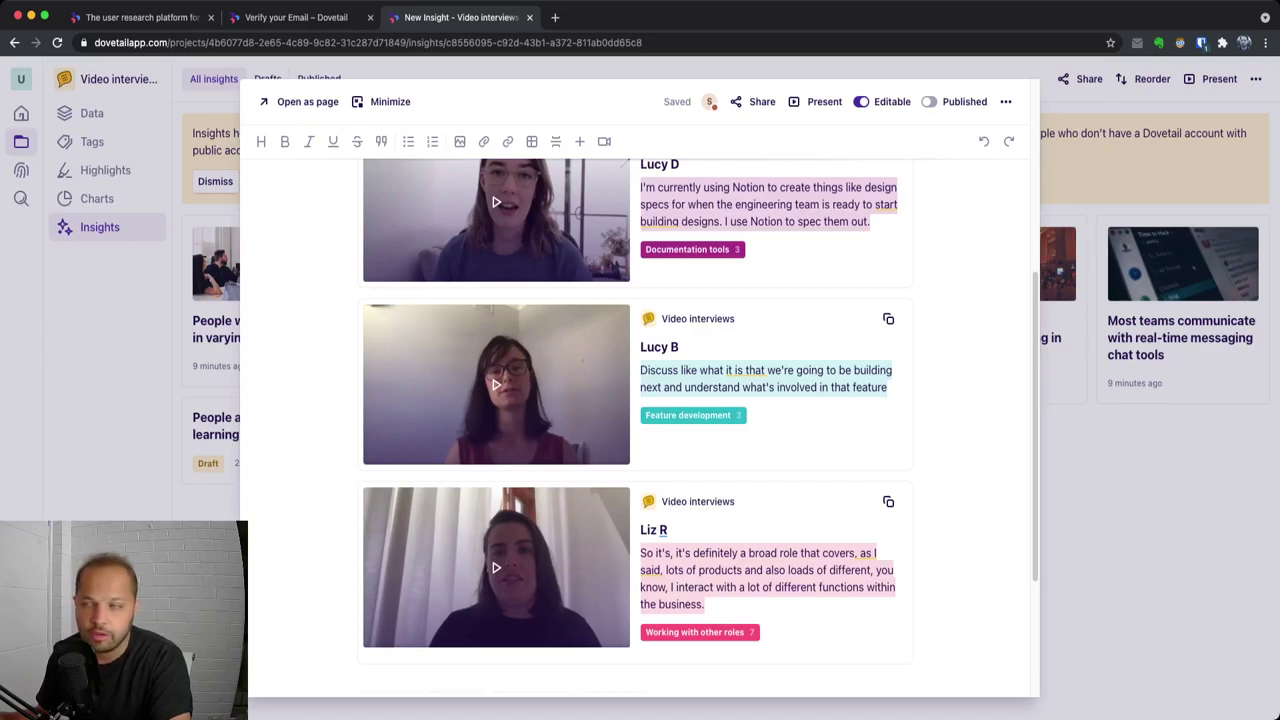
{"action": "scroll", "coordinate": [636, 420], "scroll_direction": "up", "scroll_amount": 5}
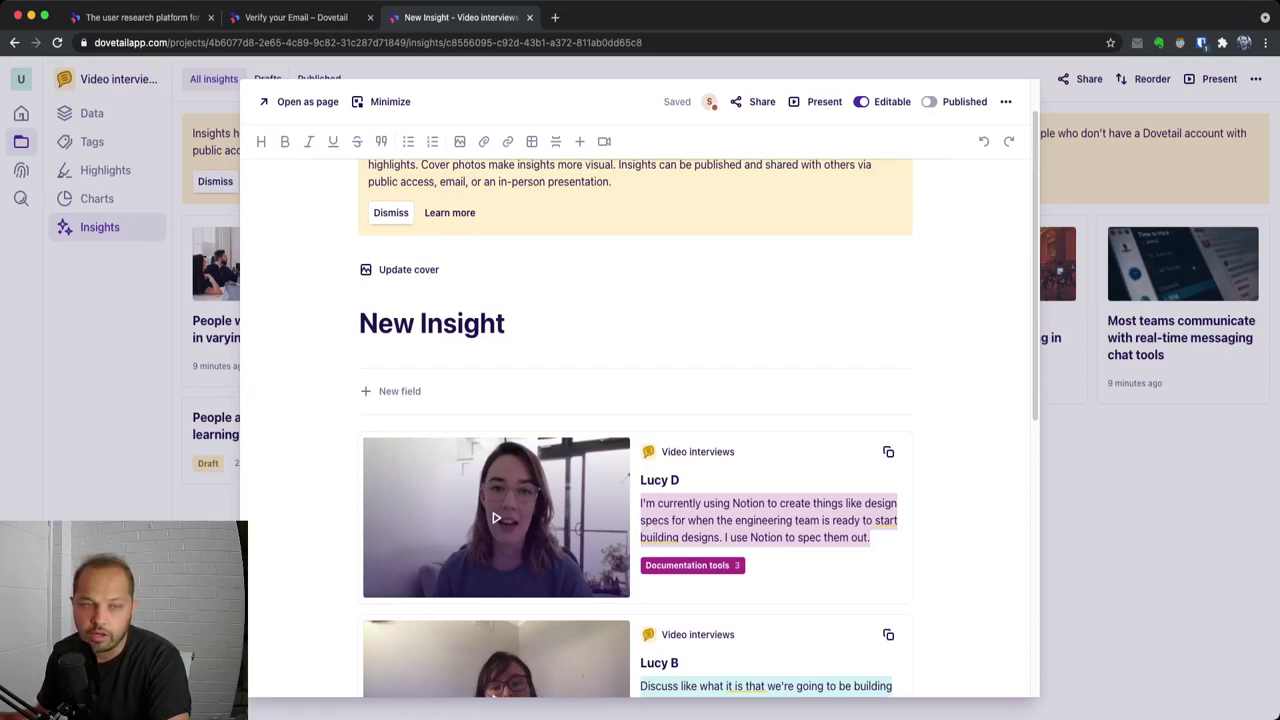
{"action": "scroll", "coordinate": [635, 420], "scroll_direction": "up", "scroll_amount": 2}
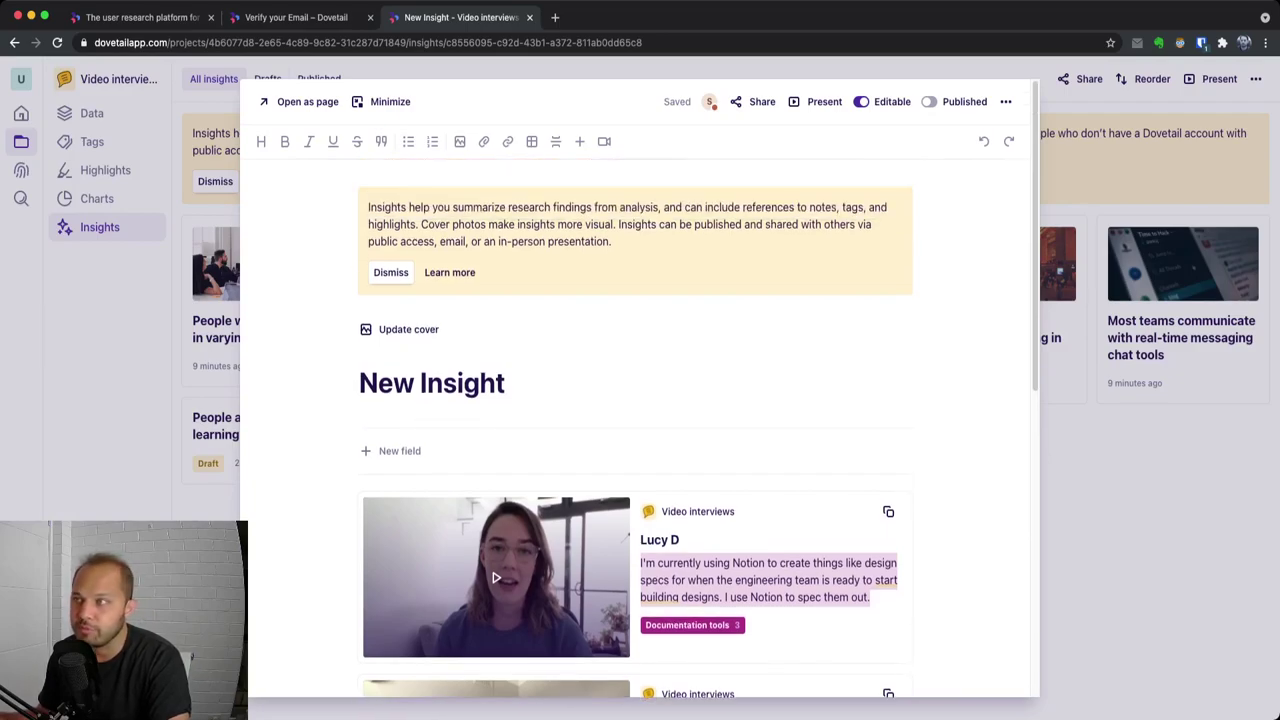
{"action": "scroll", "coordinate": [635, 420], "scroll_direction": "down", "scroll_amount": 10}
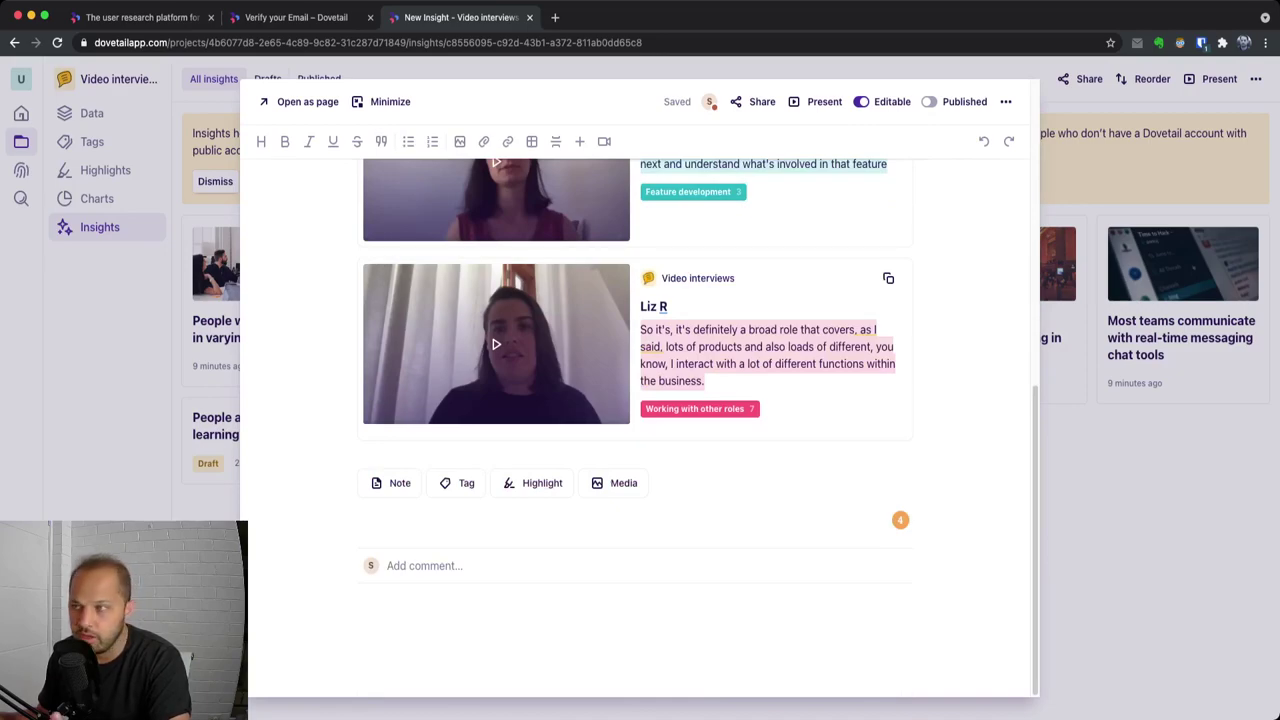
{"action": "scroll", "coordinate": [635, 420], "scroll_direction": "up", "scroll_amount": 5}
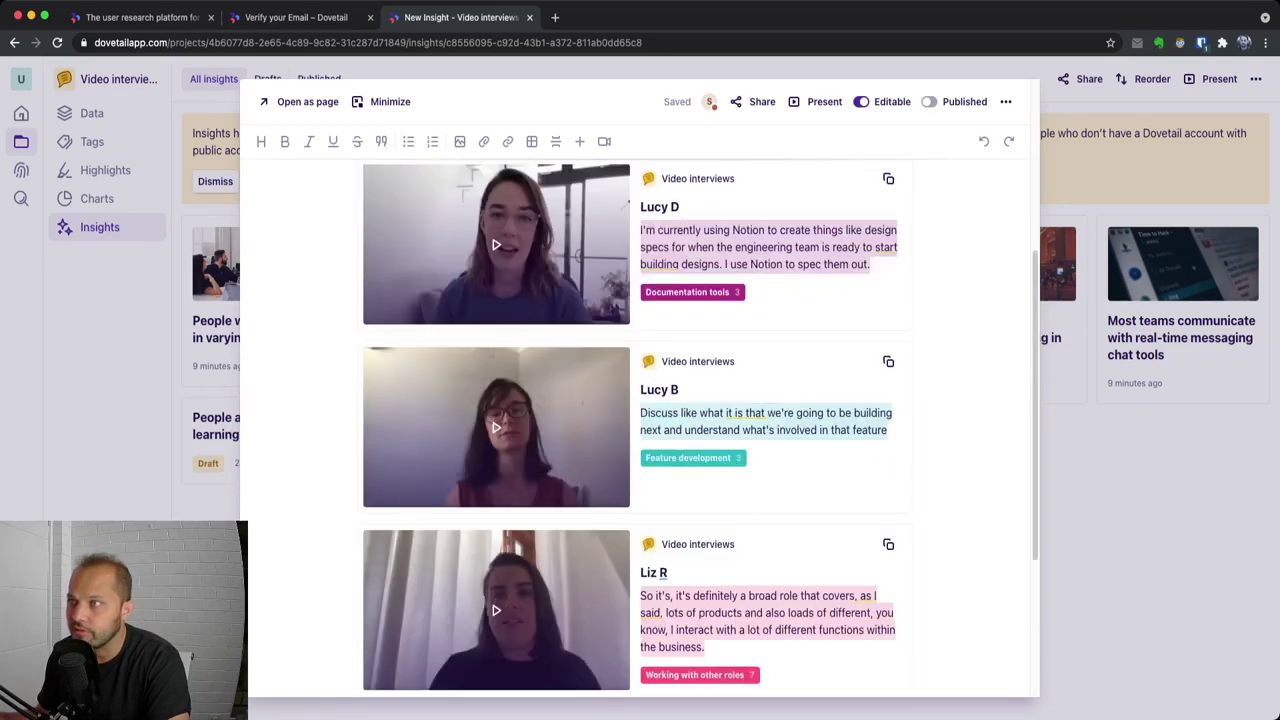
{"action": "scroll", "coordinate": [635, 420], "scroll_direction": "up", "scroll_amount": 5}
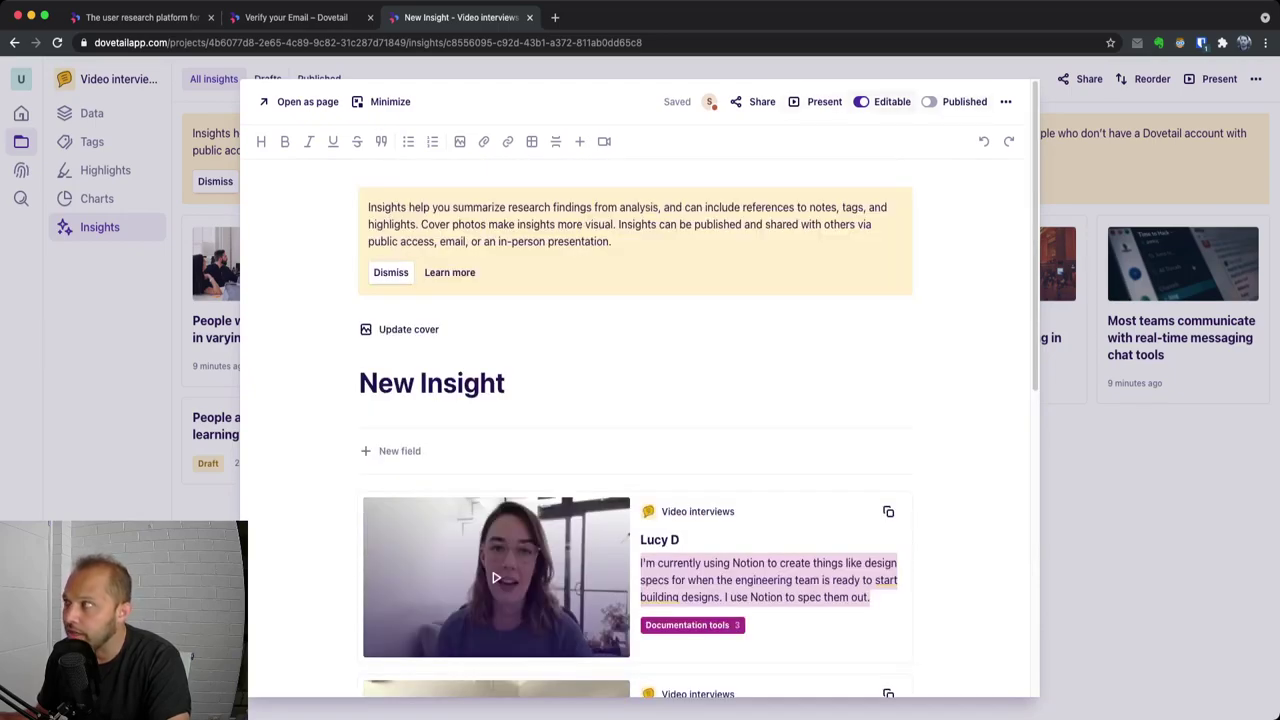
- Open New Insight in presentation view and look through its highlights
{"action": "left_click", "coordinate": [818, 101]}
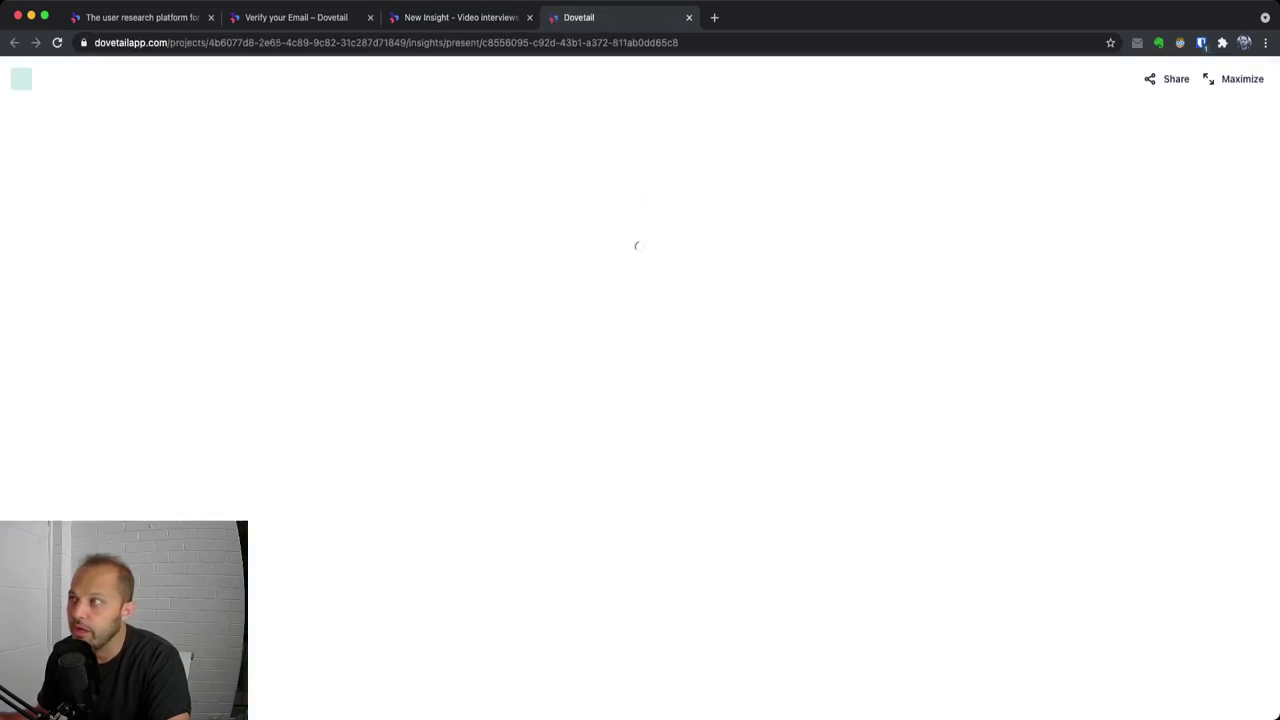
{"action": "scroll", "coordinate": [640, 380], "scroll_direction": "down", "scroll_amount": 5}
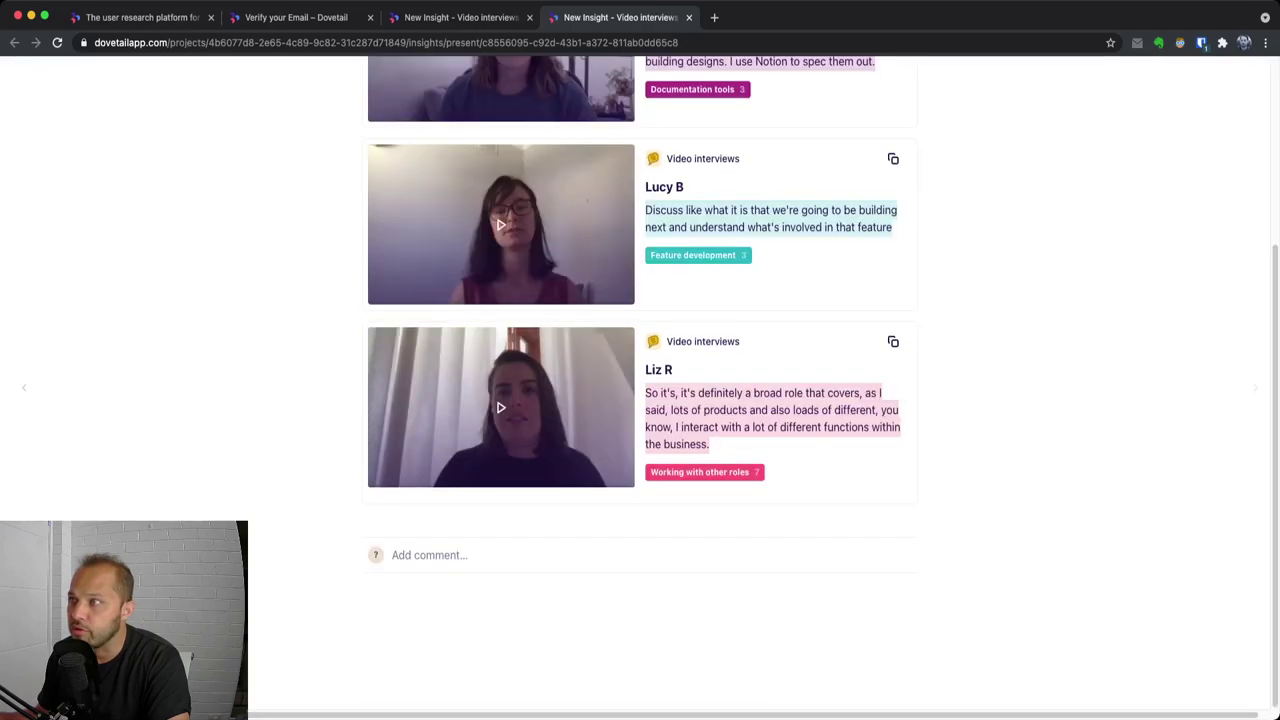
- Return from the presentation view to the project and close the New Insight draft
{"action": "scroll", "coordinate": [640, 380], "scroll_direction": "up", "scroll_amount": 3}
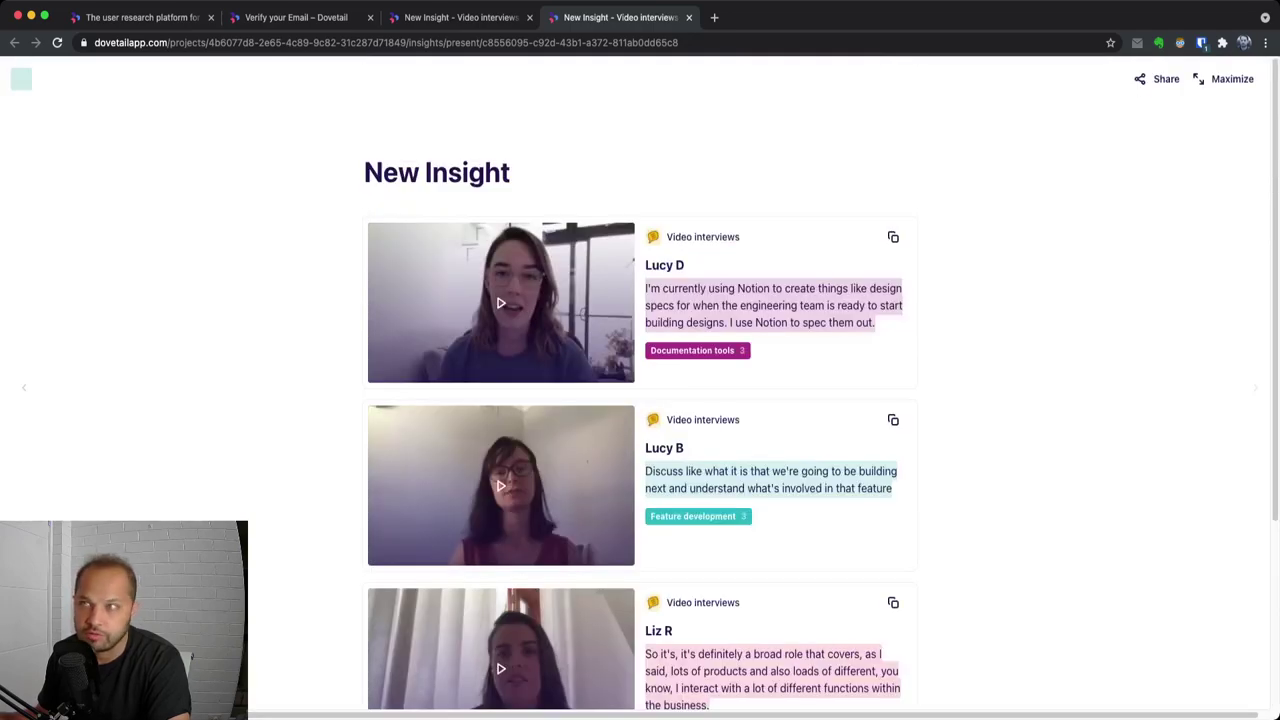
{"action": "key", "text": "ctrl+Tab"}
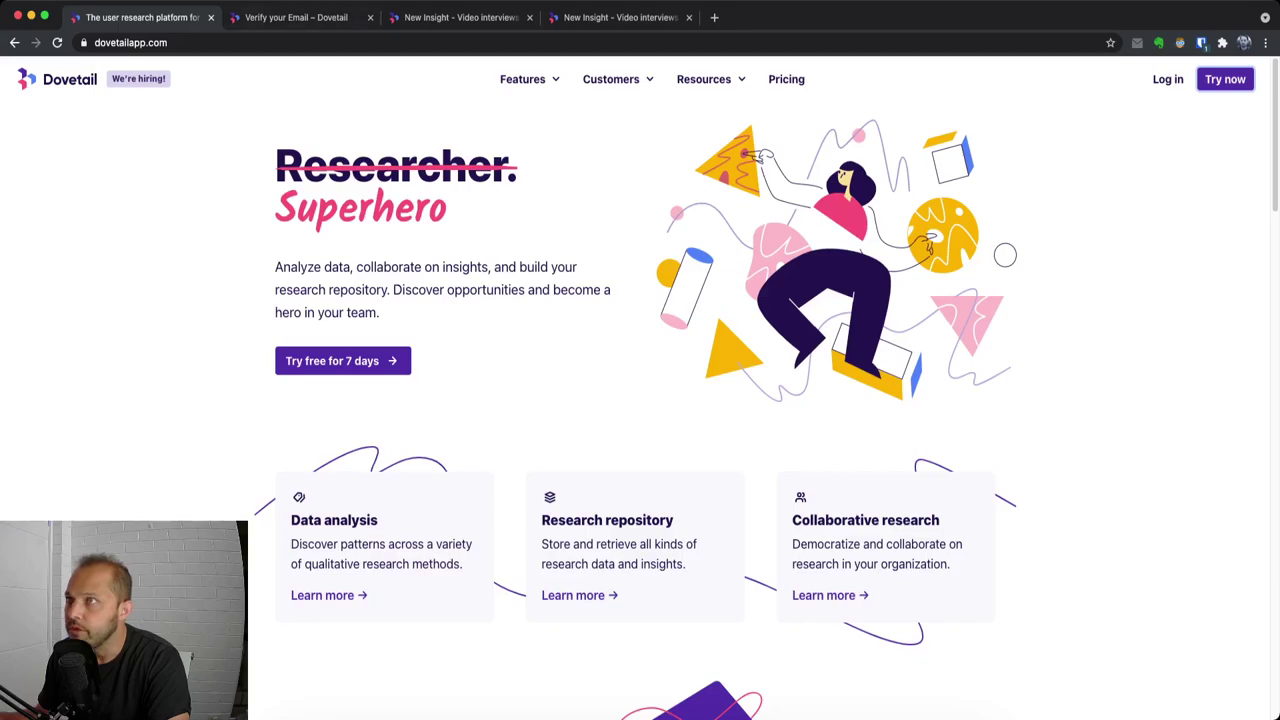
{"action": "key", "text": "ctrl+Tab"}
{"action": "key", "text": "ctrl+Tab"}
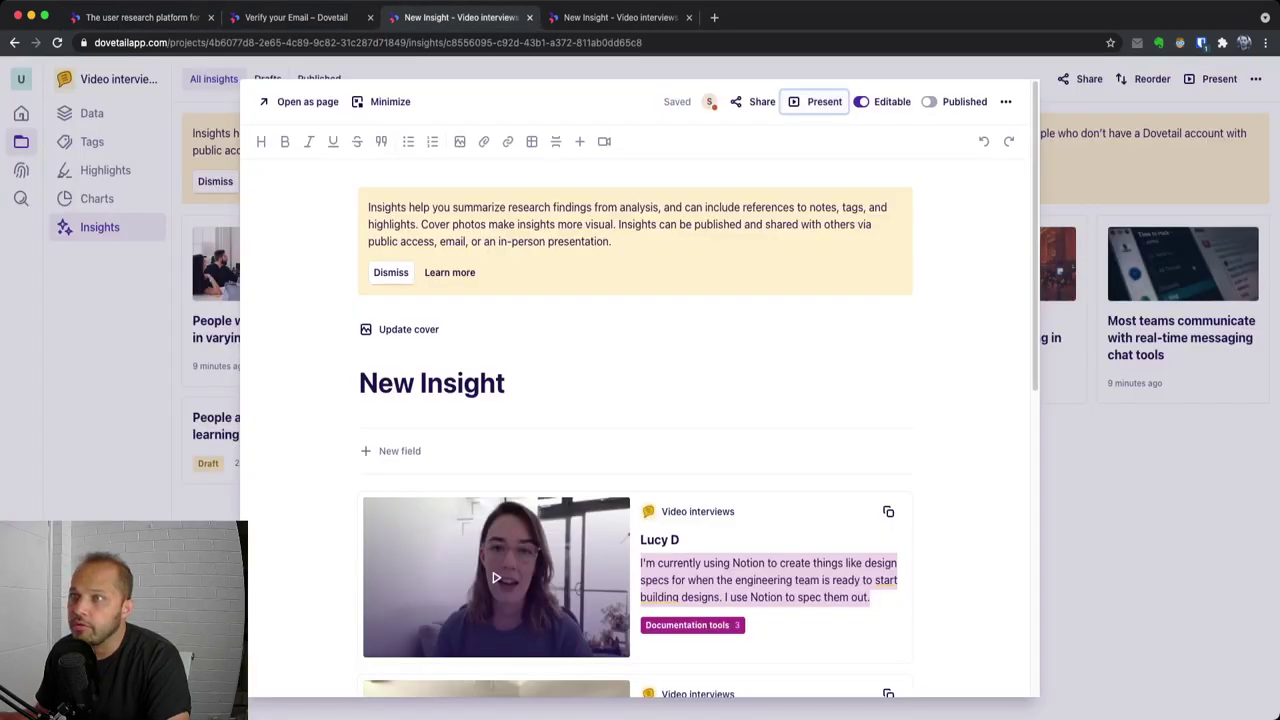
{"action": "key", "text": "Escape"}
- Open the published insight "People work with others in varying disicplines", review its cover, summary and evidence clips, and close it
{"action": "left_click", "coordinate": [265, 300]}
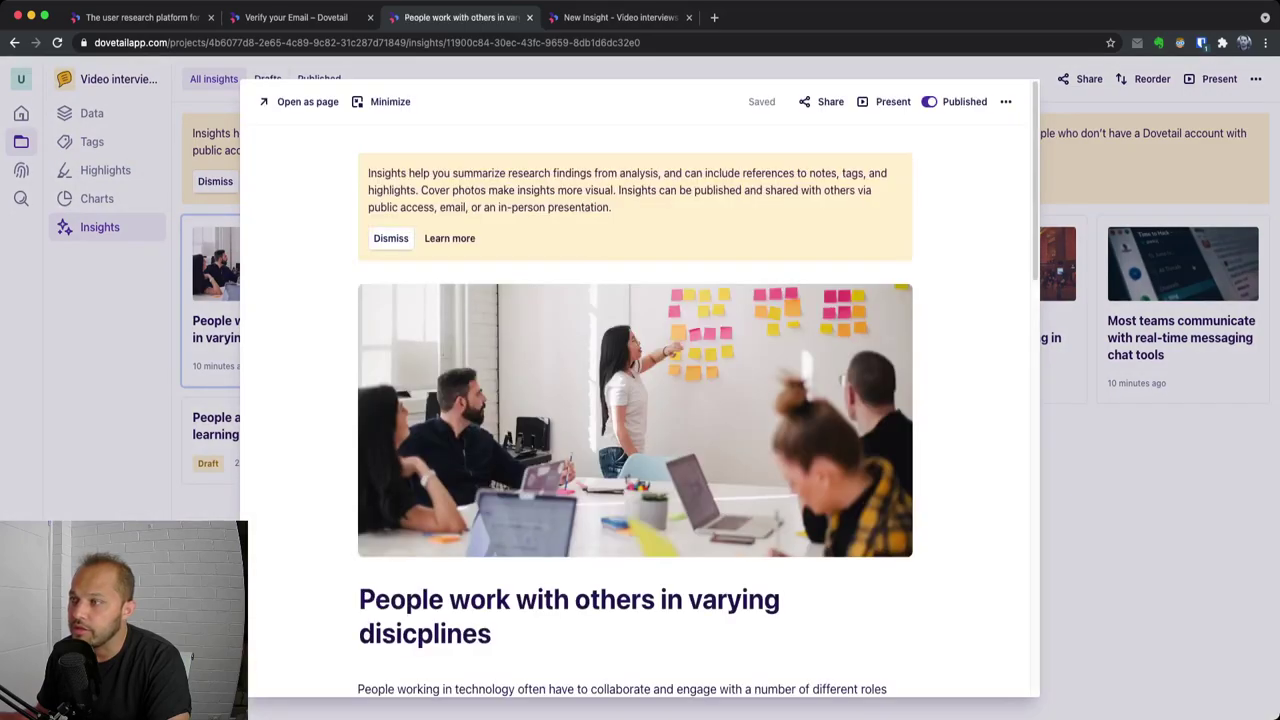
{"action": "scroll", "coordinate": [635, 400], "scroll_direction": "down", "scroll_amount": 6}
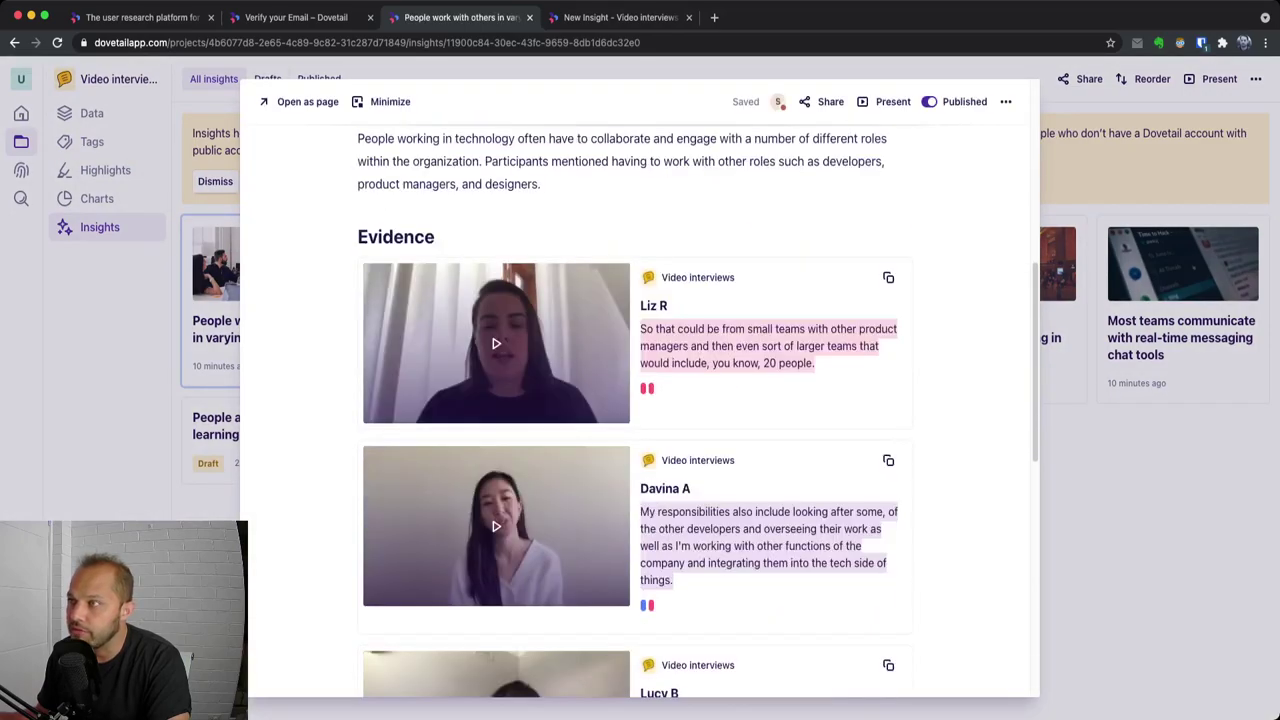
{"action": "scroll", "coordinate": [635, 400], "scroll_direction": "down", "scroll_amount": 5}
{"action": "scroll", "coordinate": [635, 400], "scroll_direction": "up", "scroll_amount": 8}
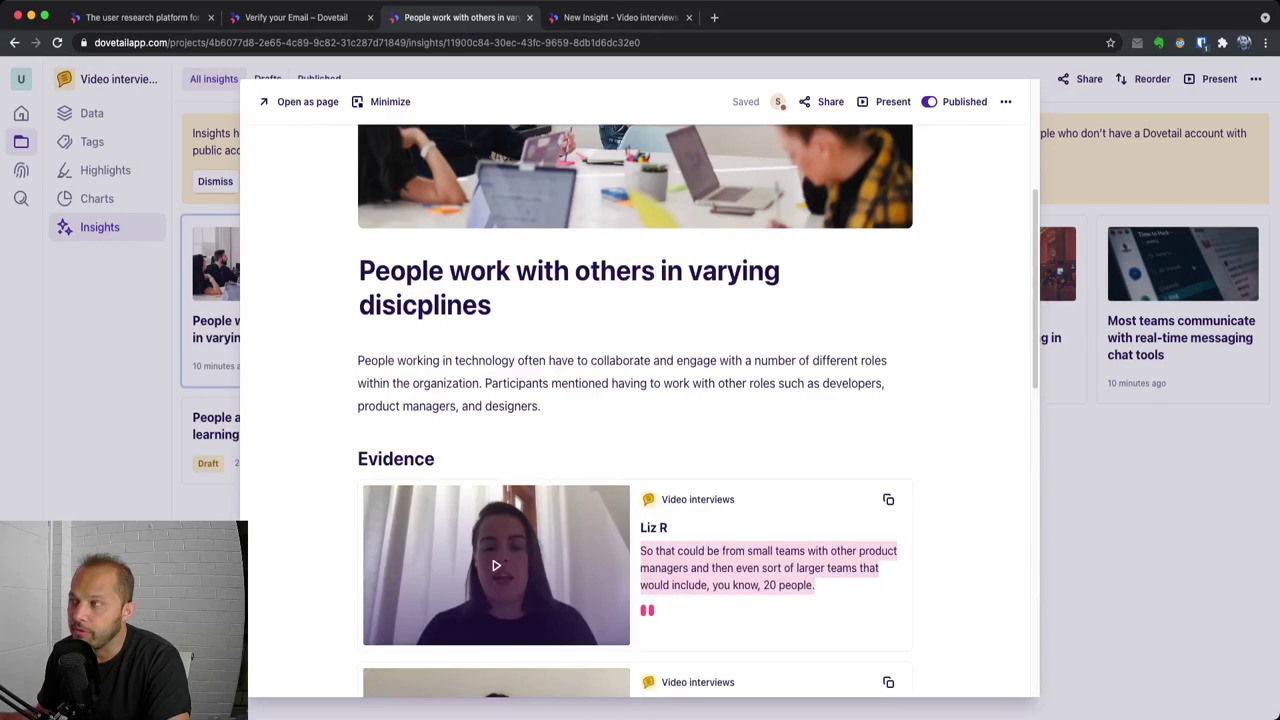
{"action": "scroll", "coordinate": [635, 400], "scroll_direction": "up", "scroll_amount": 3}
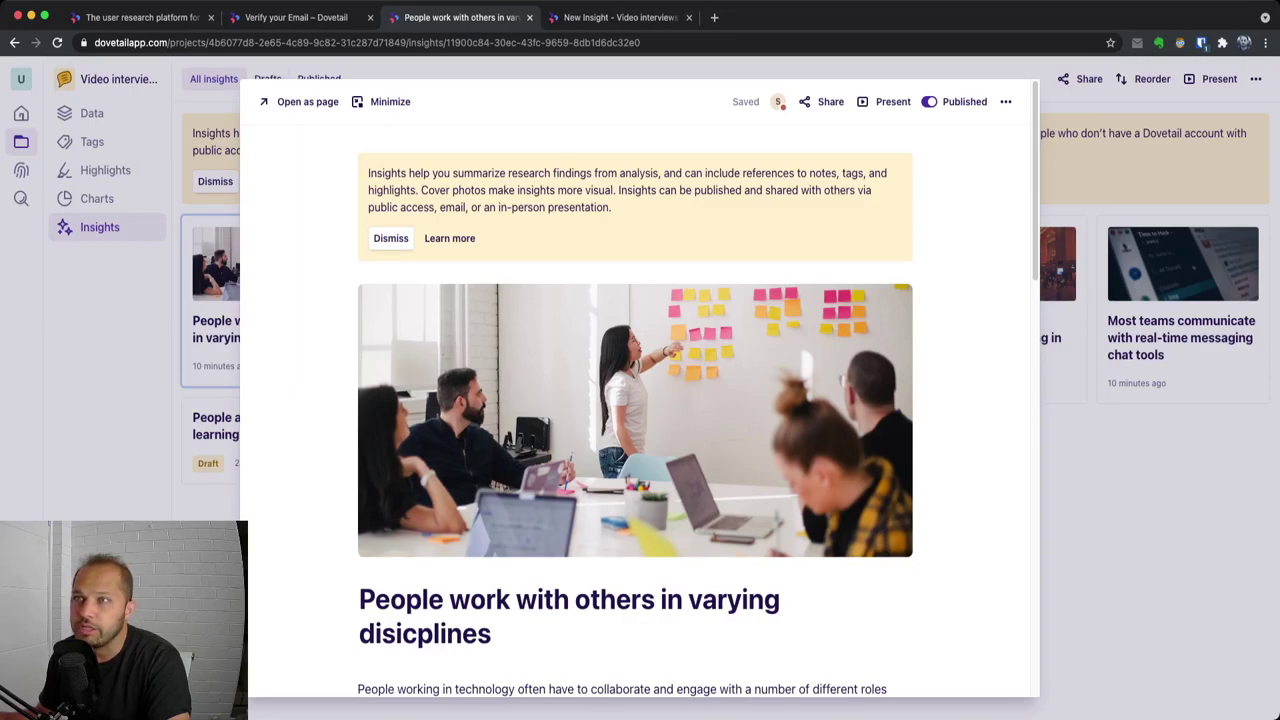
{"action": "key", "text": "Escape"}
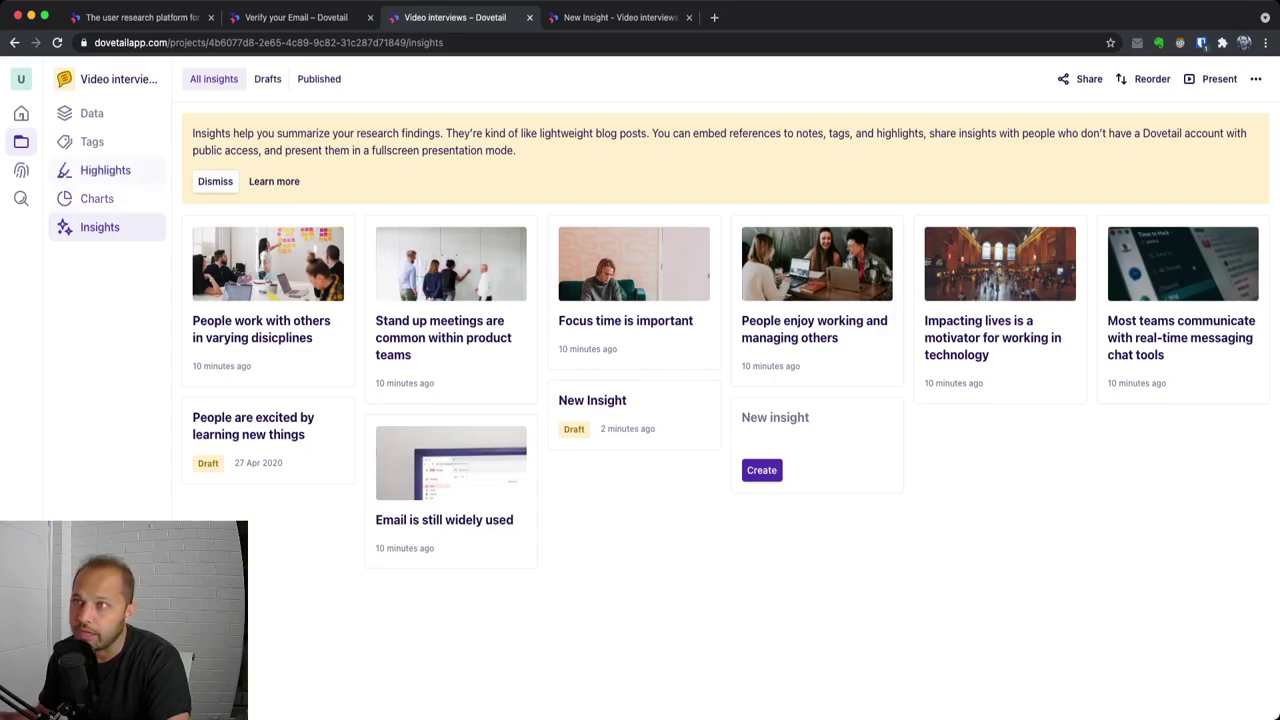
- Open the project's highlights and select the first one, tagged Documentation tools, to show its bulk actions
{"action": "left_click", "coordinate": [105, 170]}
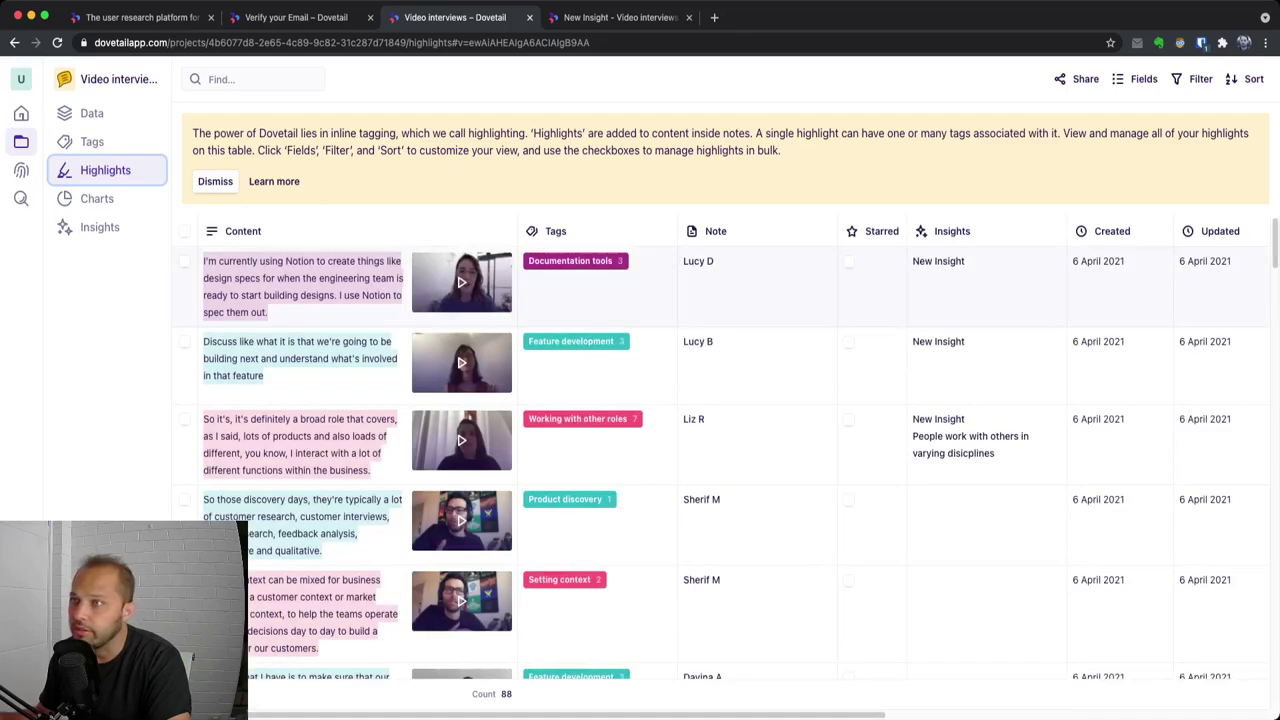
{"action": "left_click", "coordinate": [184, 261]}
{"action": "left_click", "coordinate": [1078, 79]}
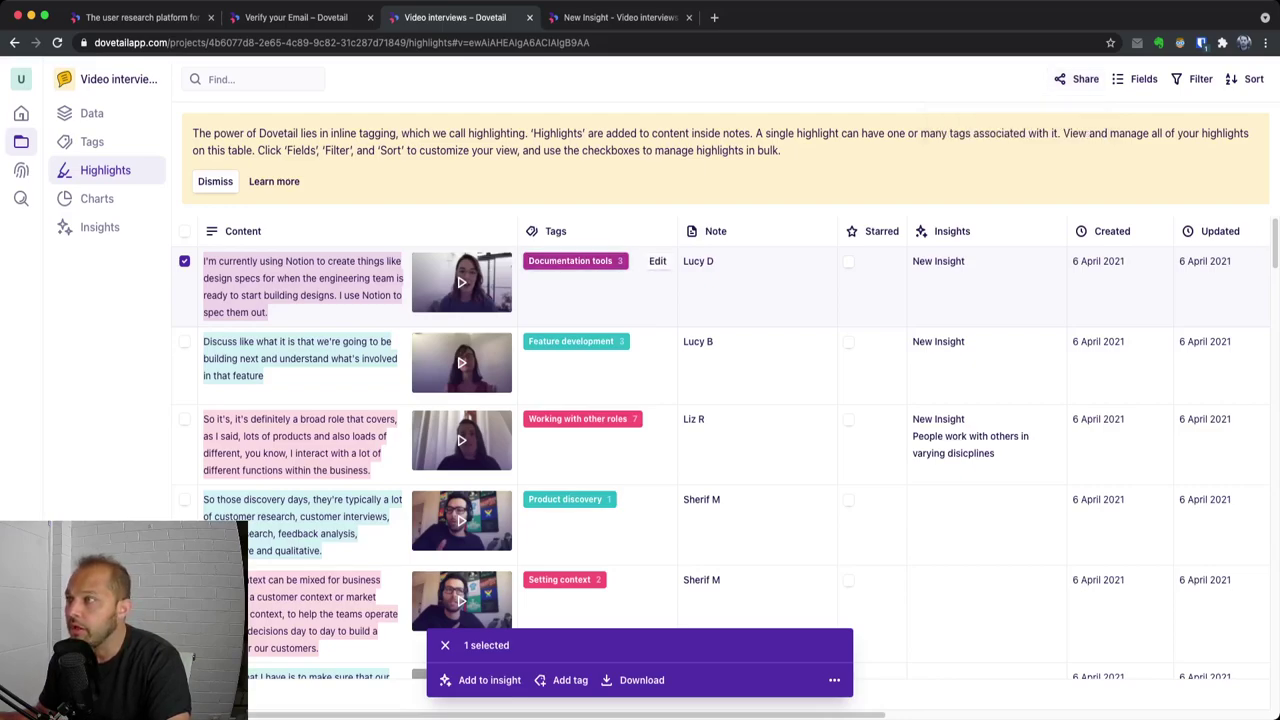
- Open the Documentation tools tag from the selected highlight and look through its details and tagged video highlights
{"action": "left_click", "coordinate": [600, 261]}
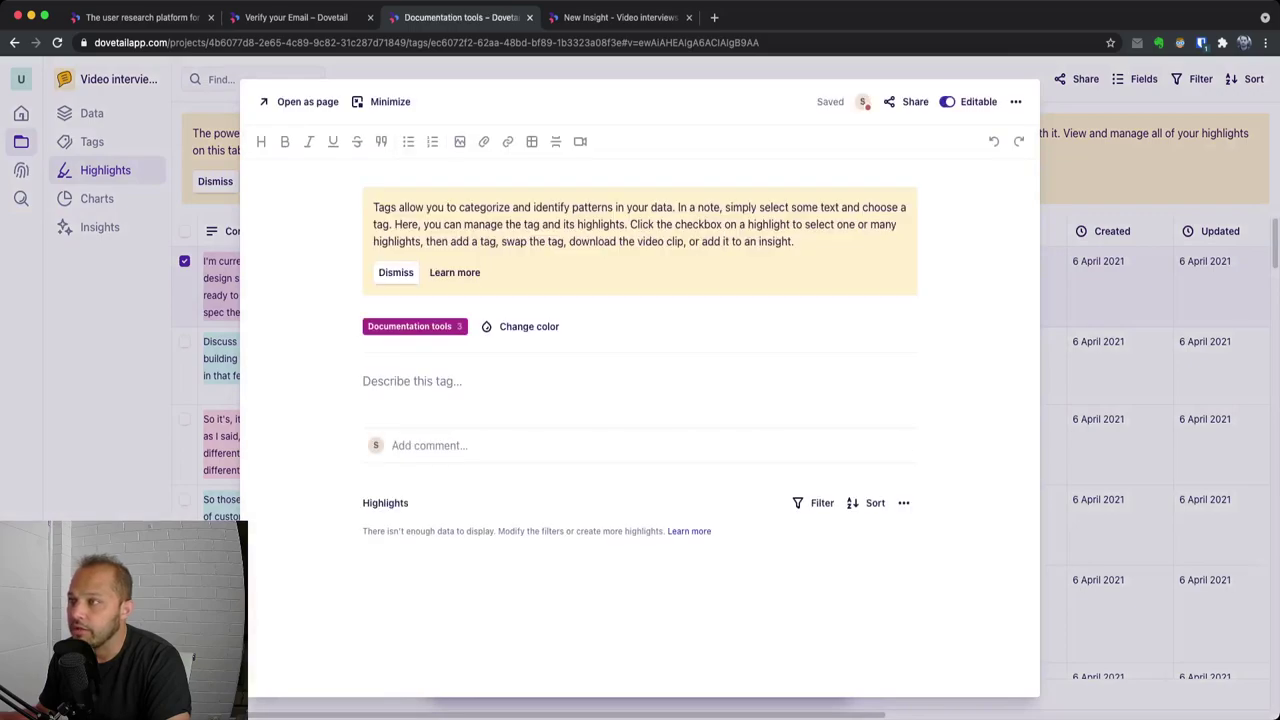
{"action": "scroll", "coordinate": [634, 691], "scroll_direction": "down", "scroll_amount": 15}
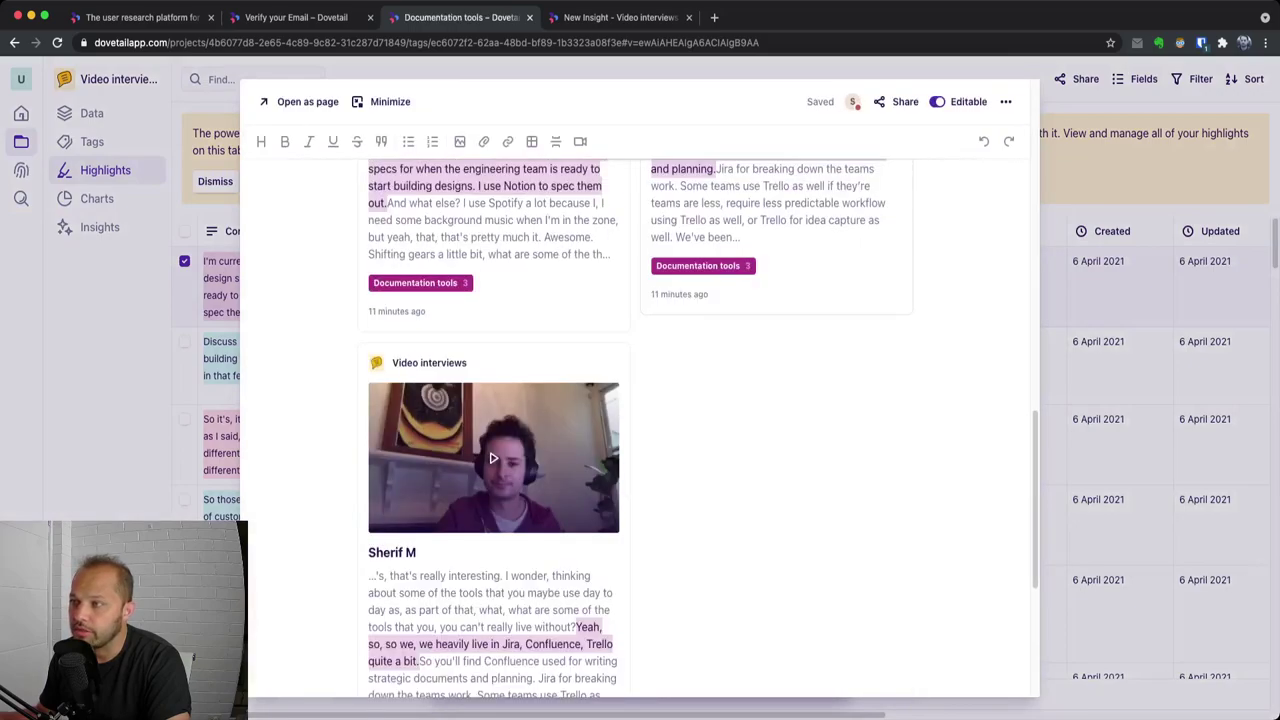
{"action": "scroll", "coordinate": [634, 691], "scroll_direction": "up", "scroll_amount": 15}
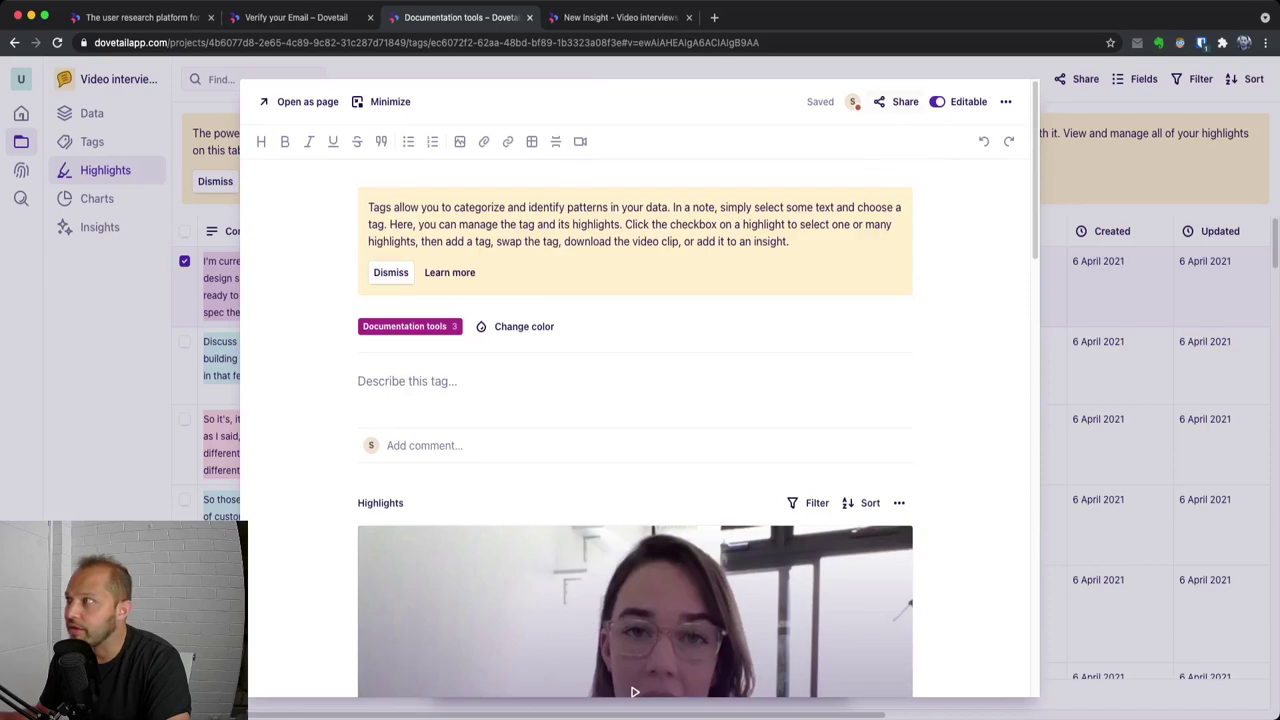
- Copy the share link of the Documentation tools tag and open it in a new browser tab
{"action": "left_click", "coordinate": [895, 101]}
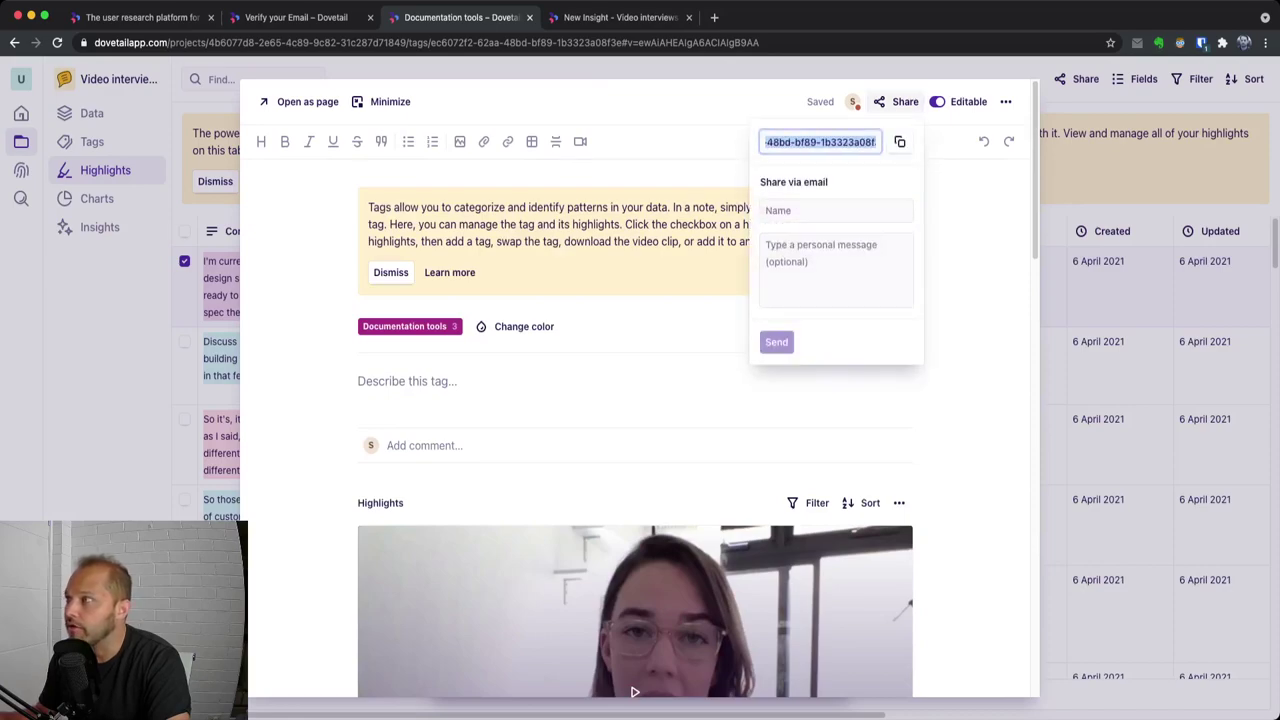
{"action": "key", "text": "super+c"}
{"action": "key", "text": "super+t"}
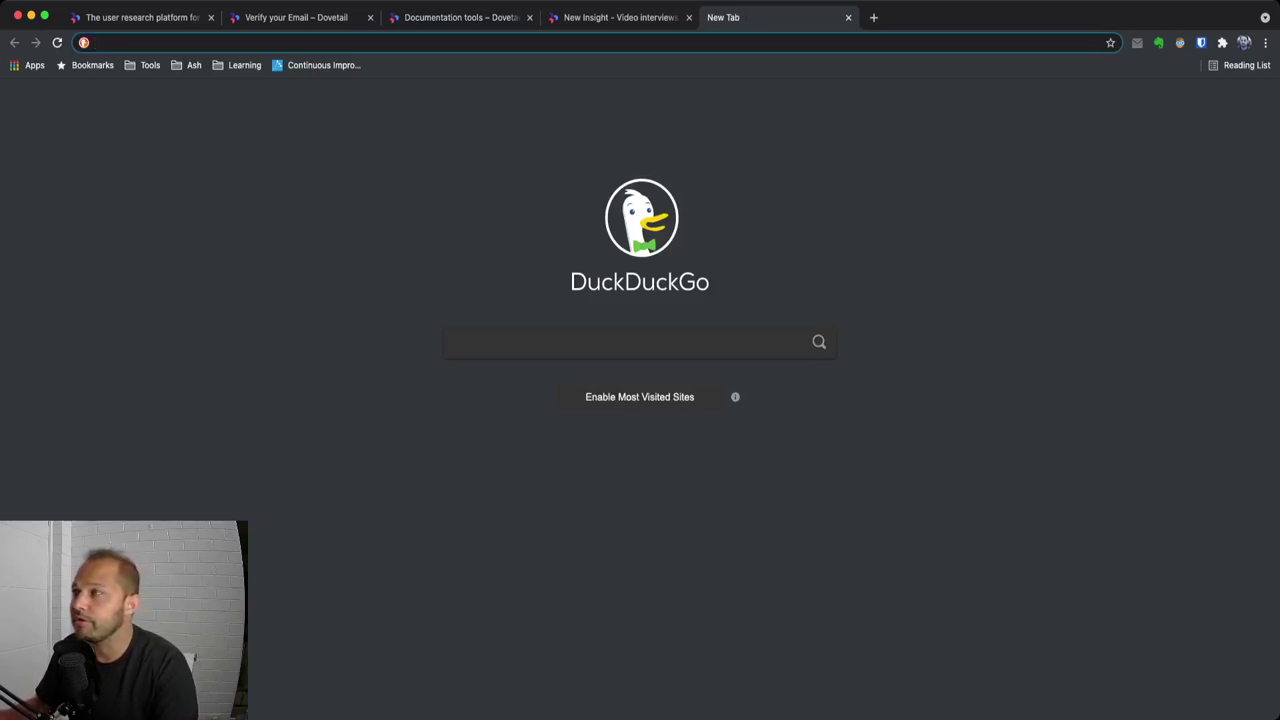
{"action": "key", "text": "super+v"}
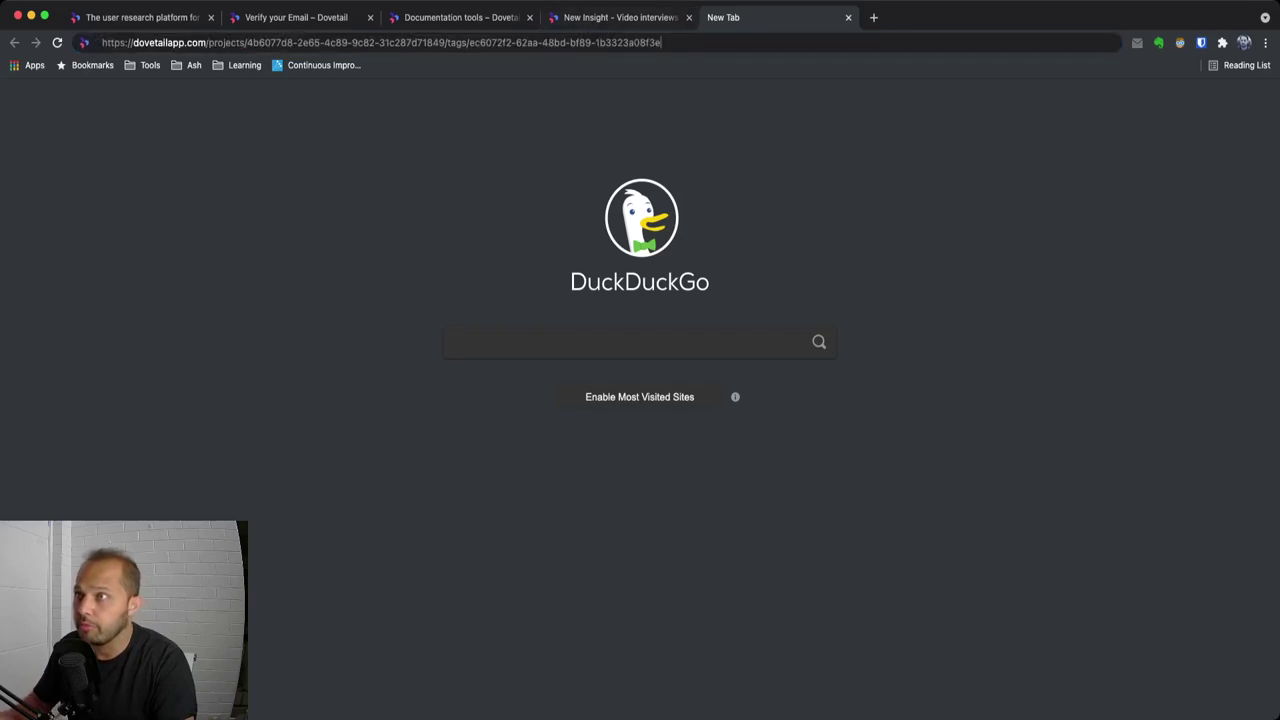
{"action": "key", "text": "Return"}
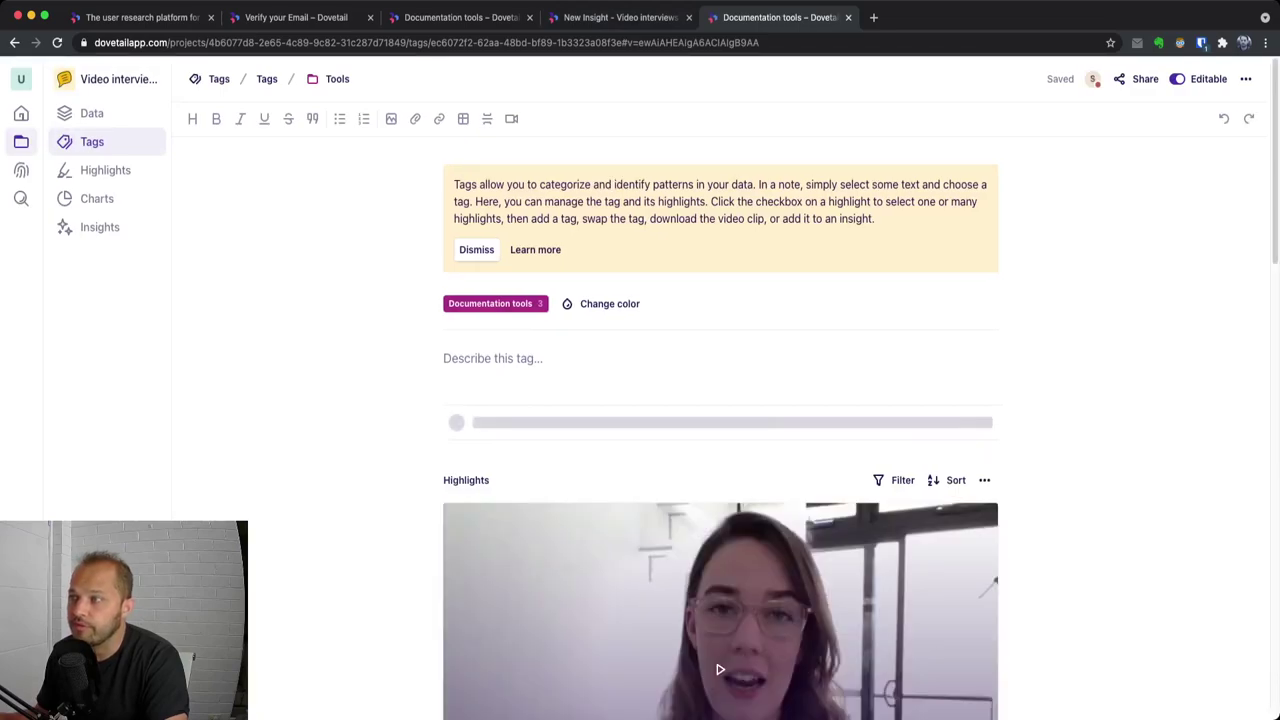
- Look through the video reel and highlight cards on the shared Documentation tools page
{"action": "scroll", "coordinate": [720, 400], "scroll_direction": "down", "scroll_amount": 3}
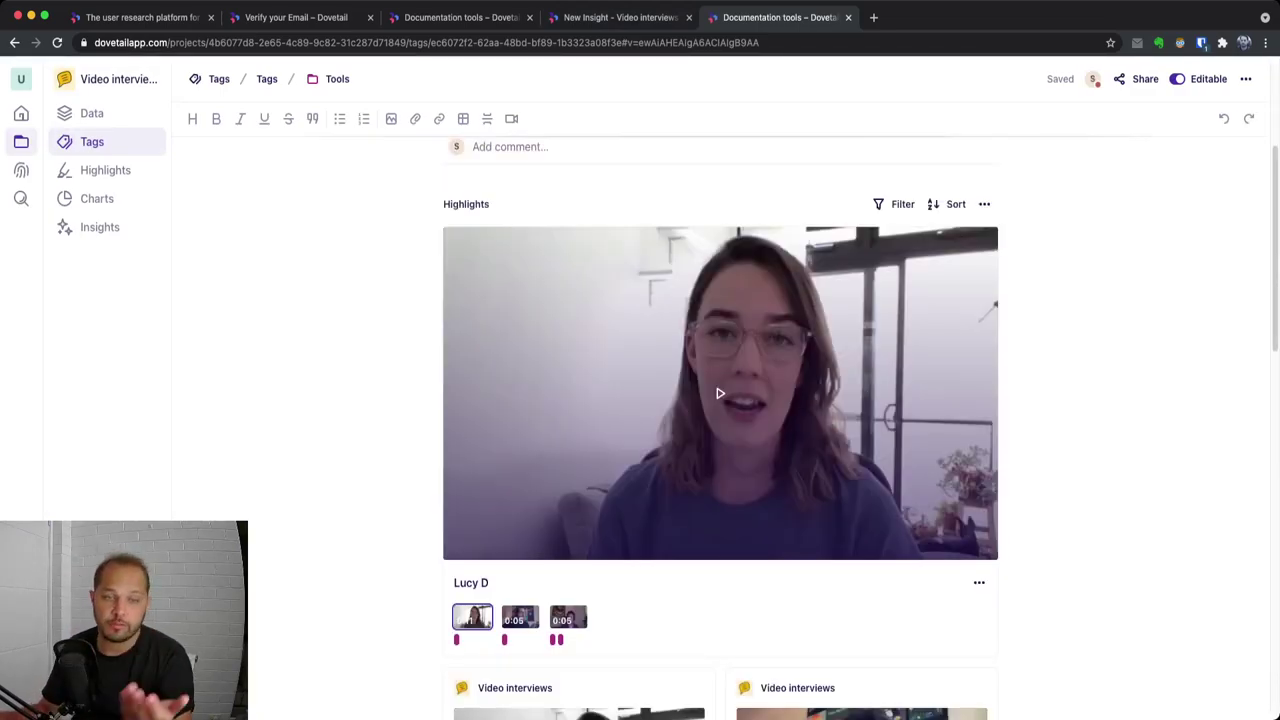
{"action": "scroll", "coordinate": [720, 400], "scroll_direction": "down", "scroll_amount": 5}
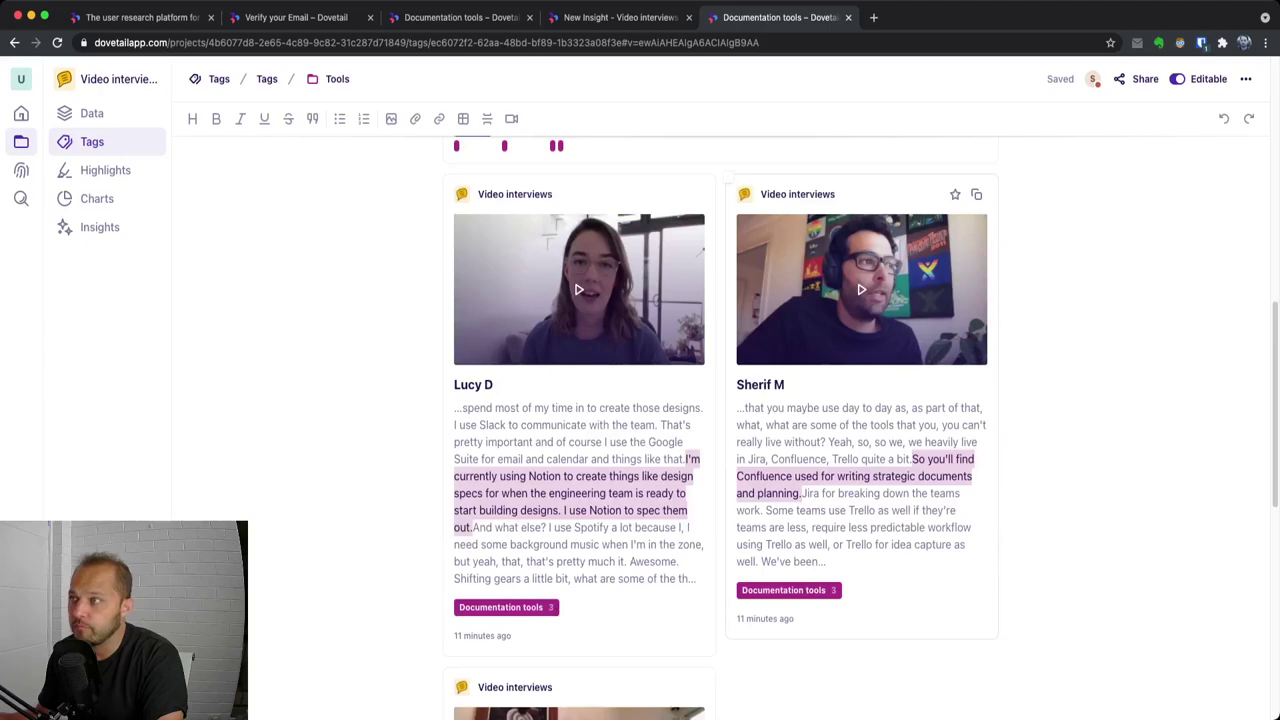
{"action": "scroll", "coordinate": [720, 400], "scroll_direction": "down", "scroll_amount": 3}
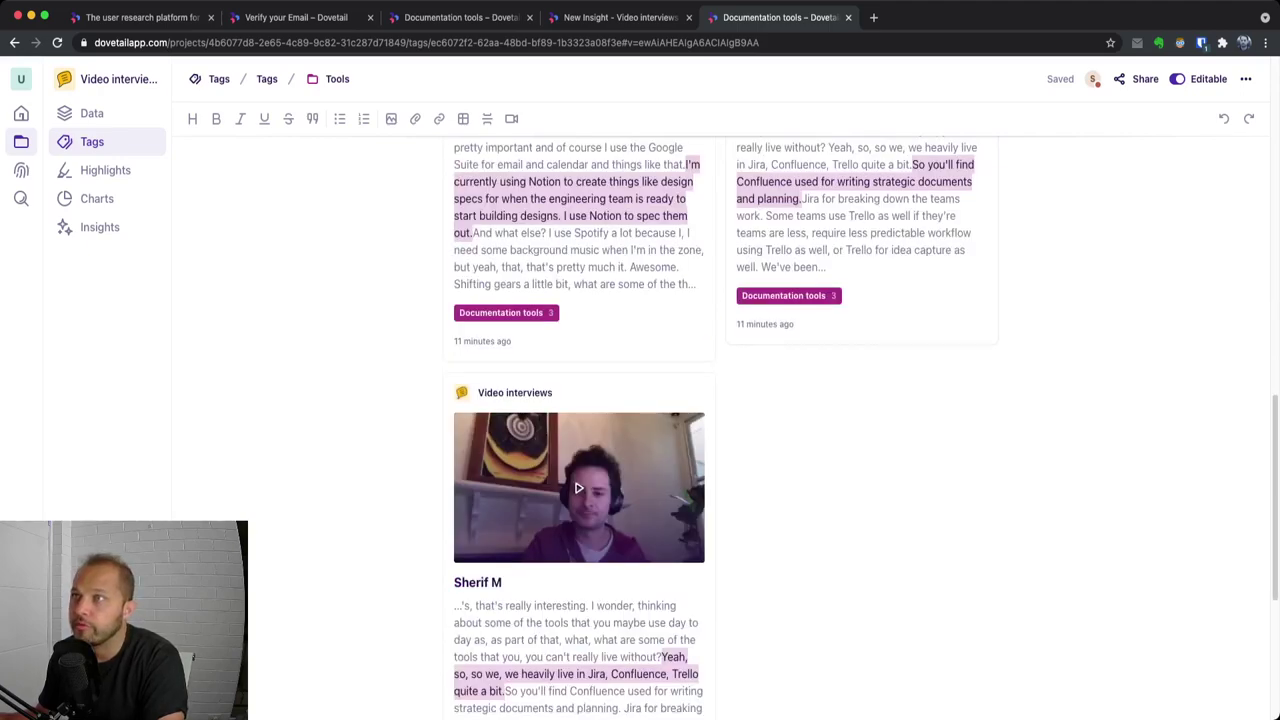
- Go back to the project's browser tab and close the share options and the Documentation tools tag
{"action": "left_click", "coordinate": [140, 17]}
{"action": "left_click", "coordinate": [455, 17]}
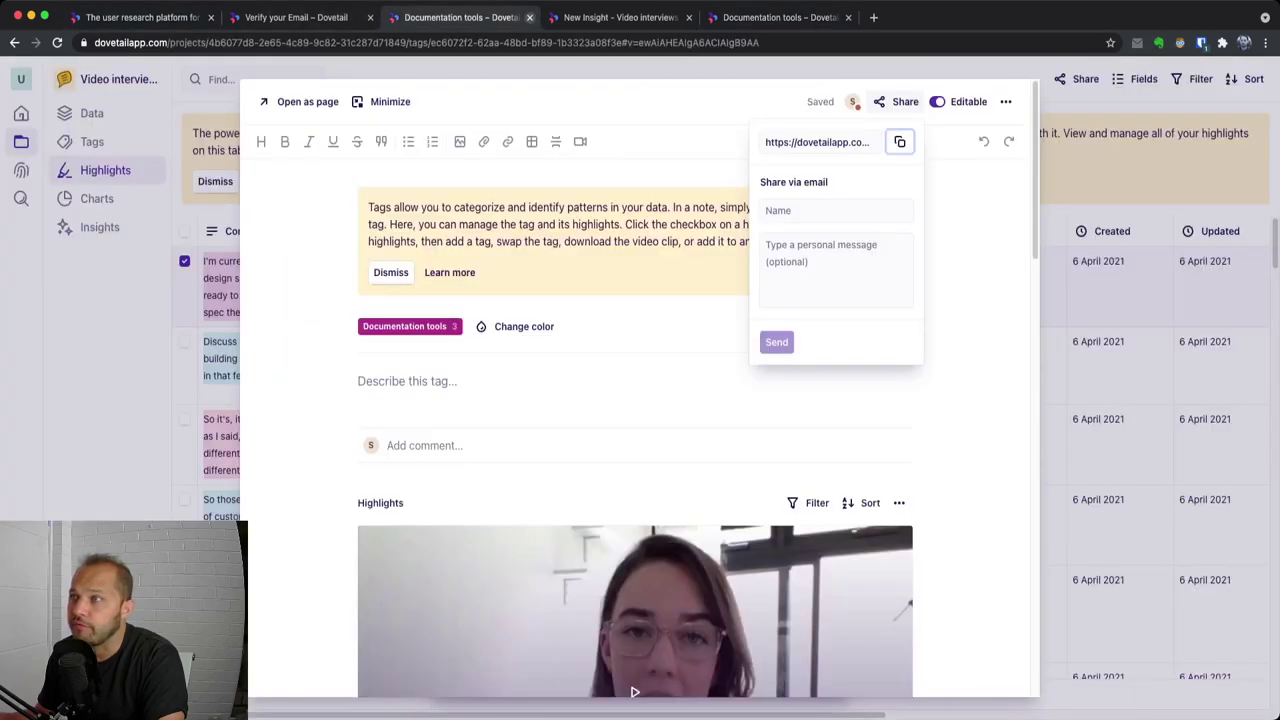
{"action": "key", "text": "Escape"}
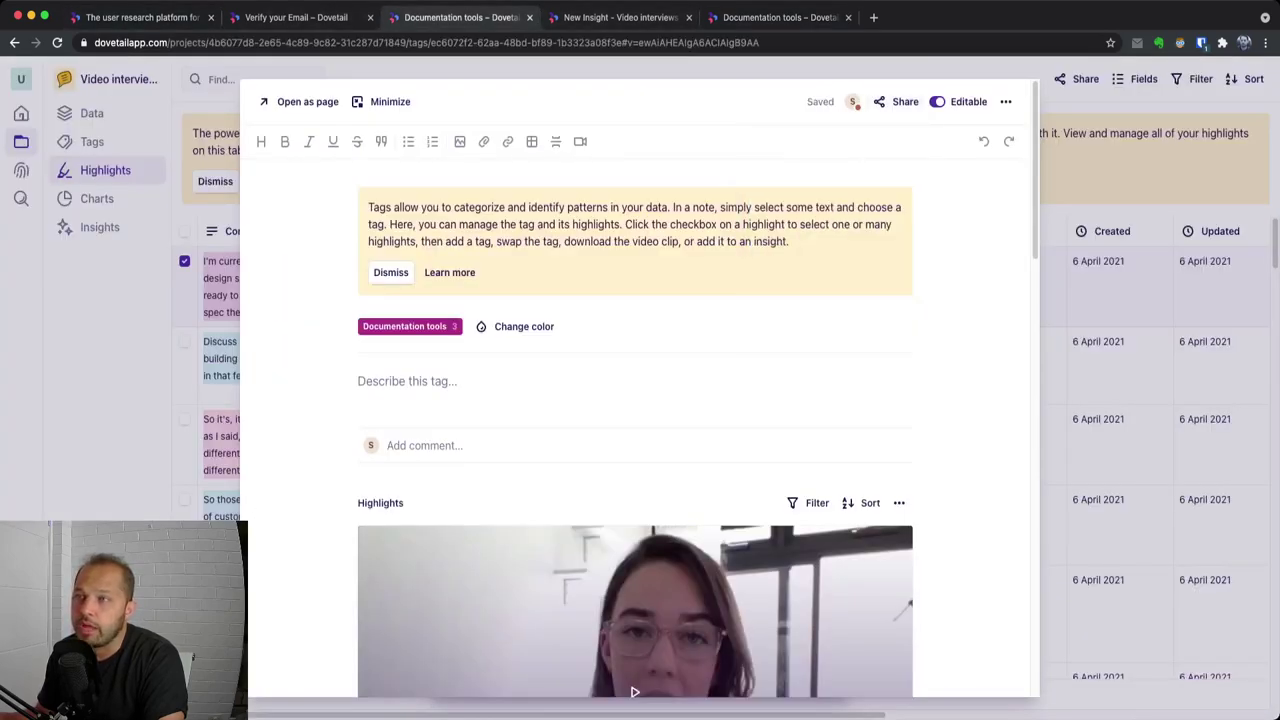
{"action": "key", "text": "Escape"}
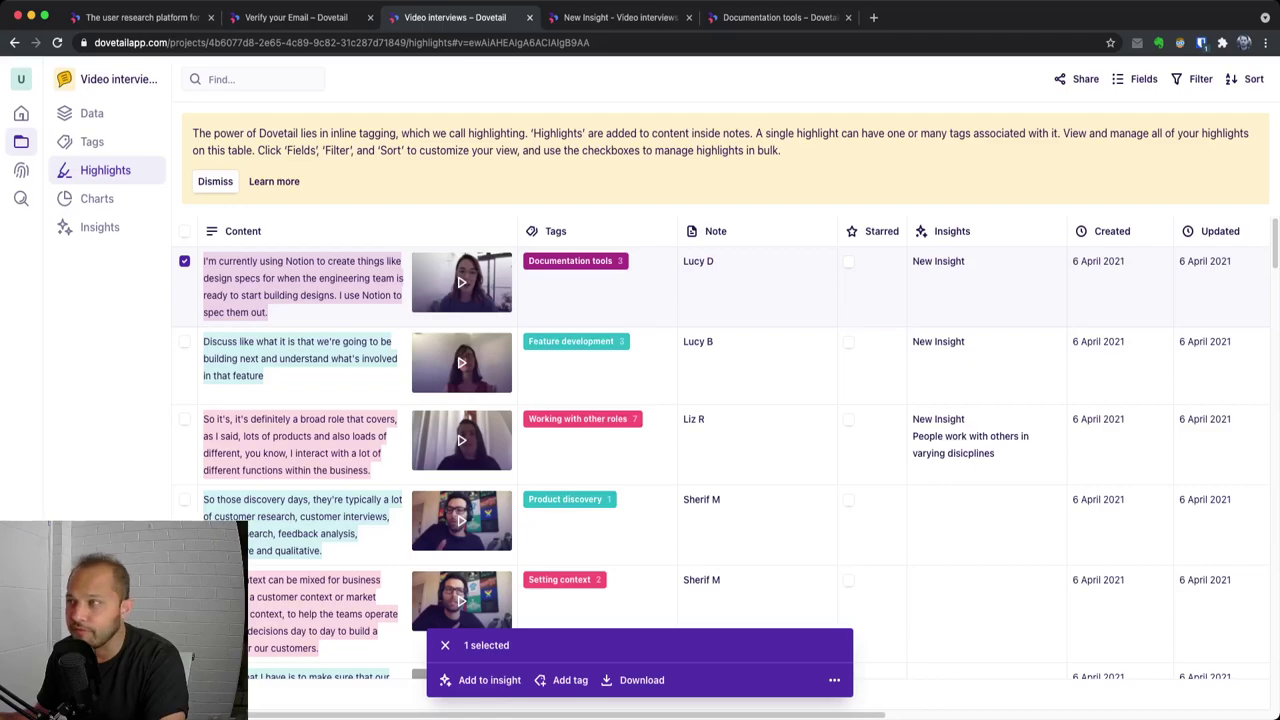
- Show the project's insights overview and switch to the Dovetail homepage
{"action": "left_click", "coordinate": [100, 227]}
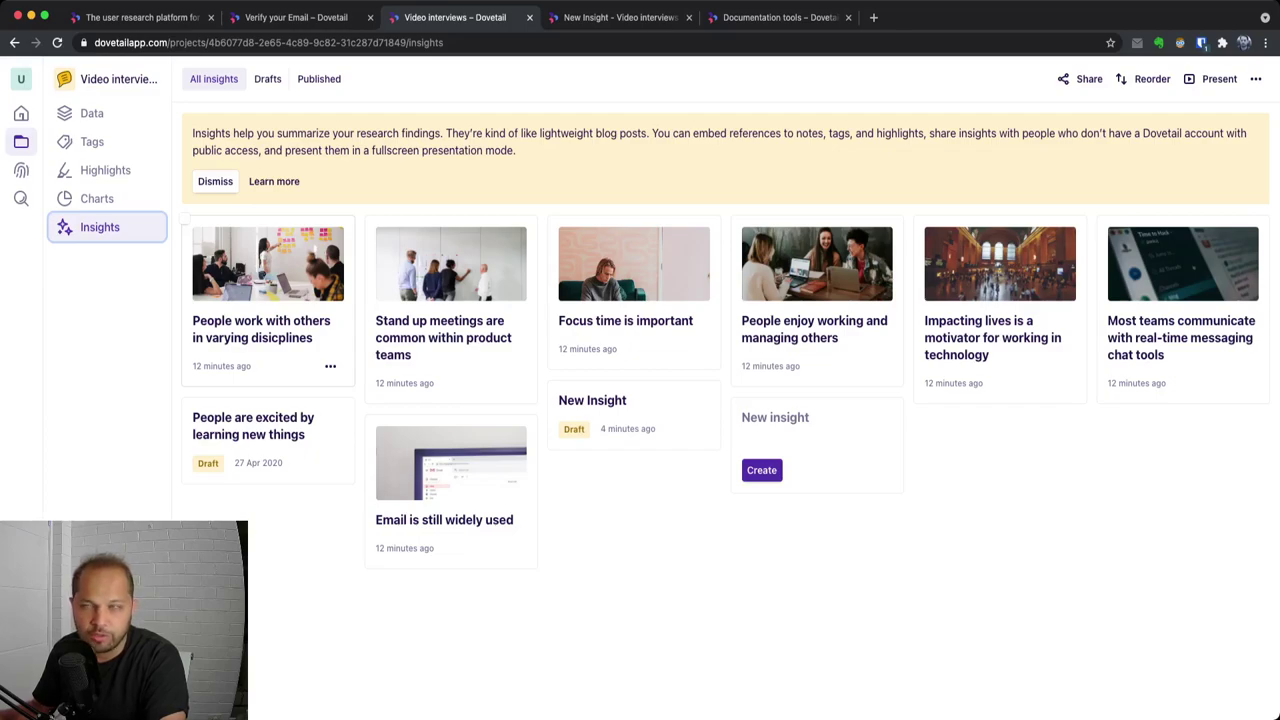
{"action": "key", "text": "super+1"}
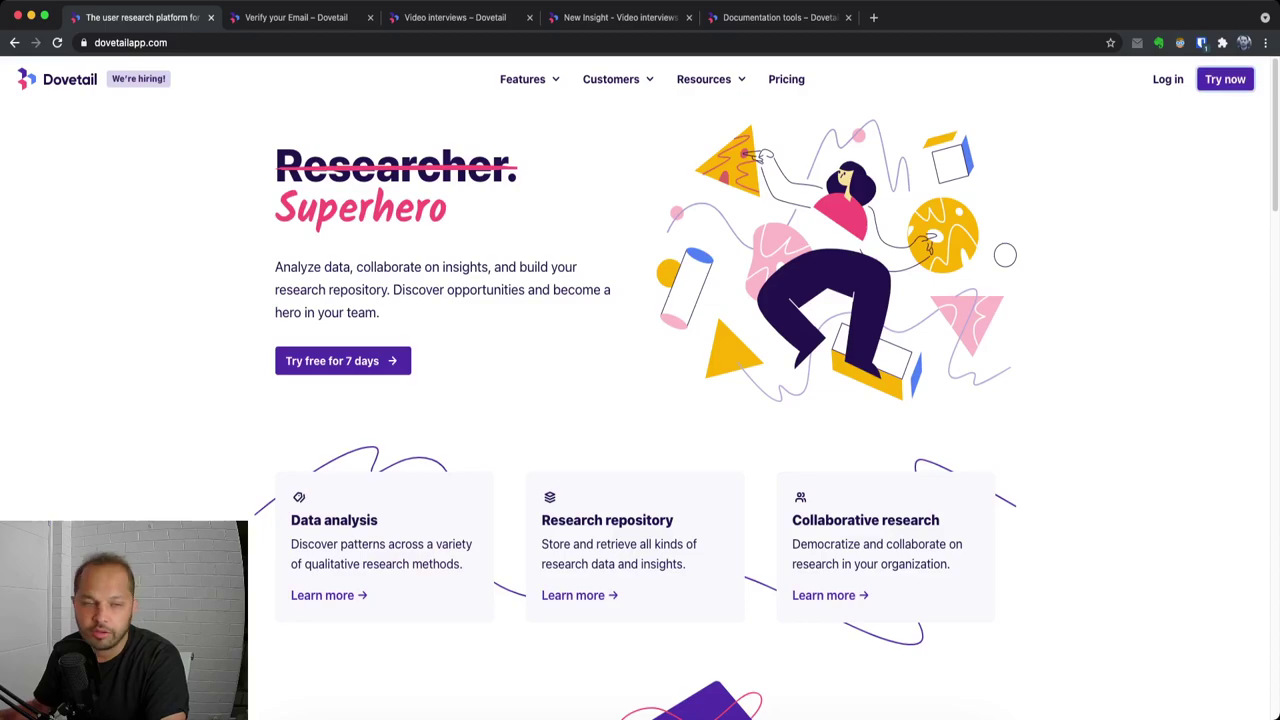